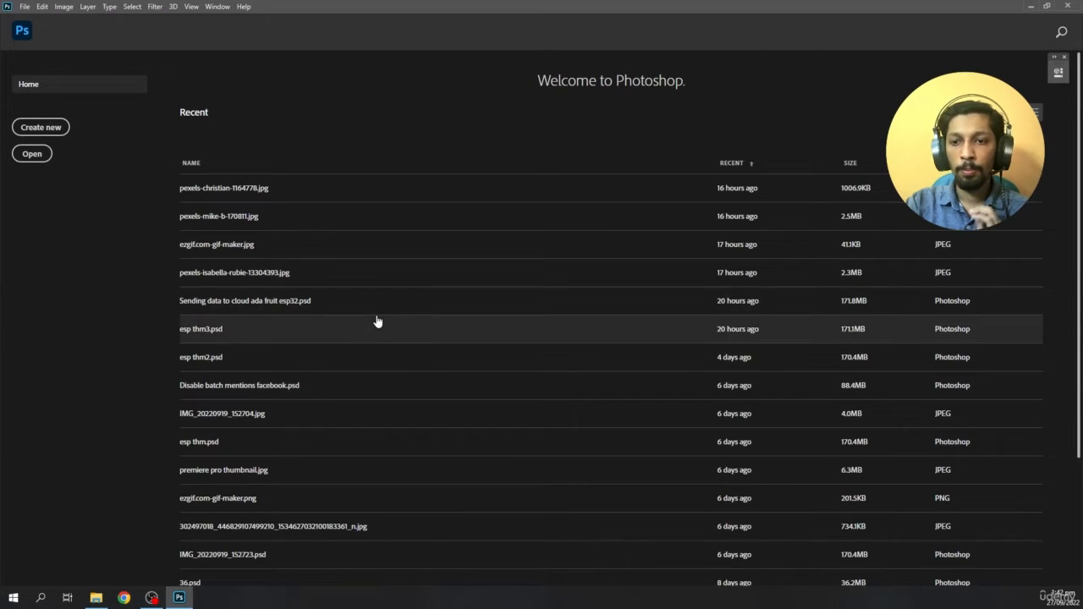
- Create a new A4 document from the print presets, 210 x 297 mm at 300 pixels per inch
key("ctrl+n")
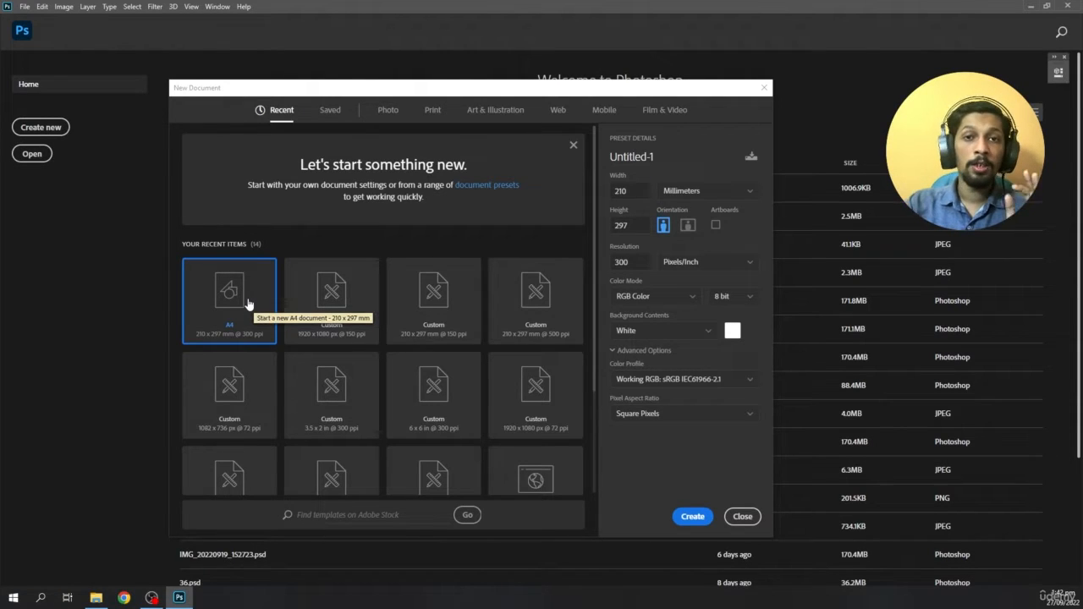
left_click(557, 110)
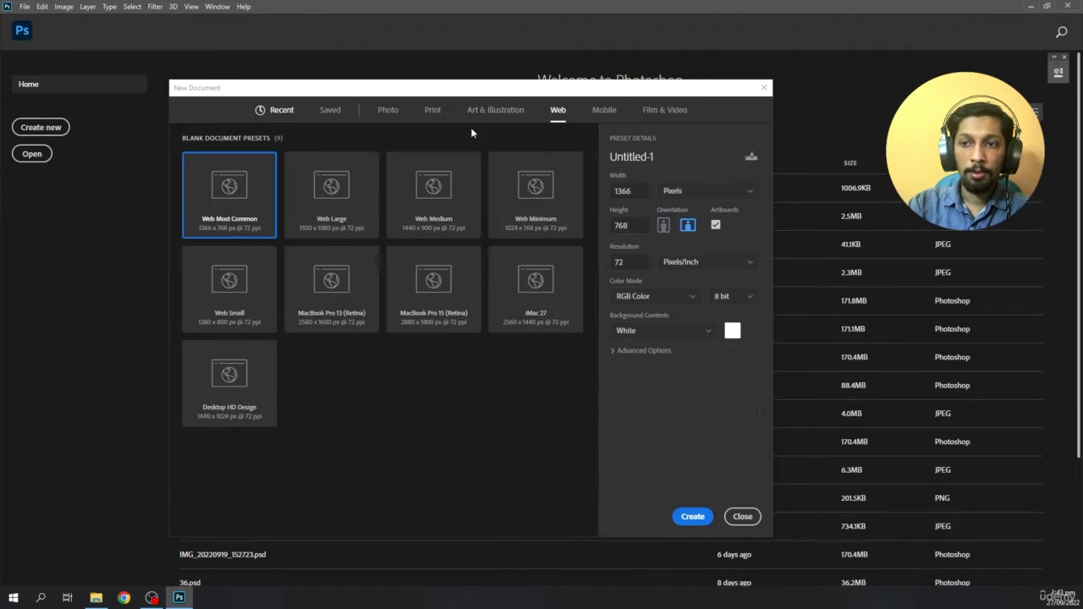
left_click(604, 110)
left_click(664, 110)
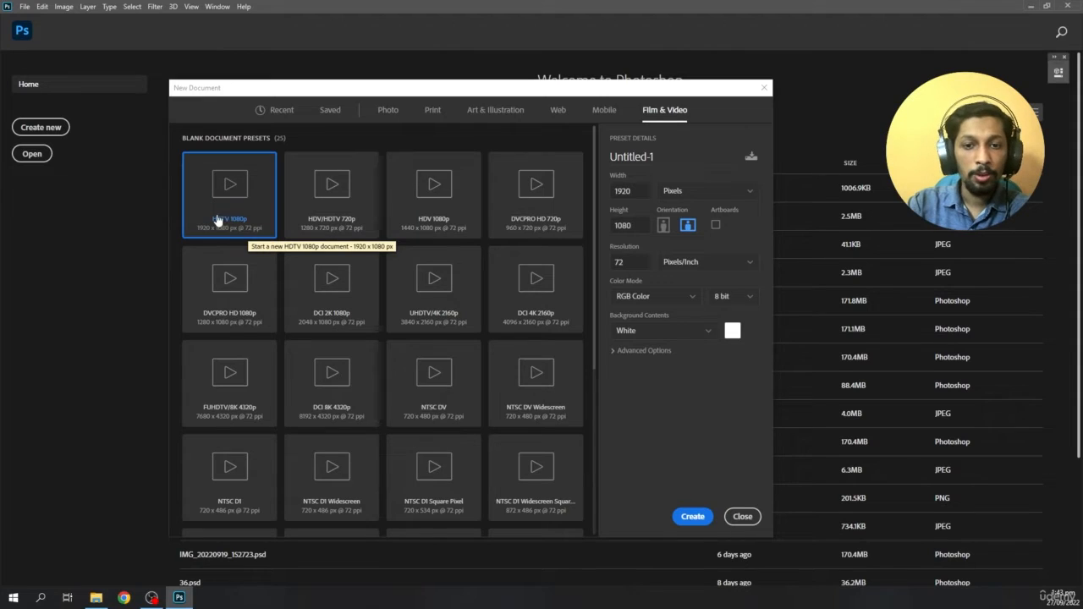
left_click(430, 110)
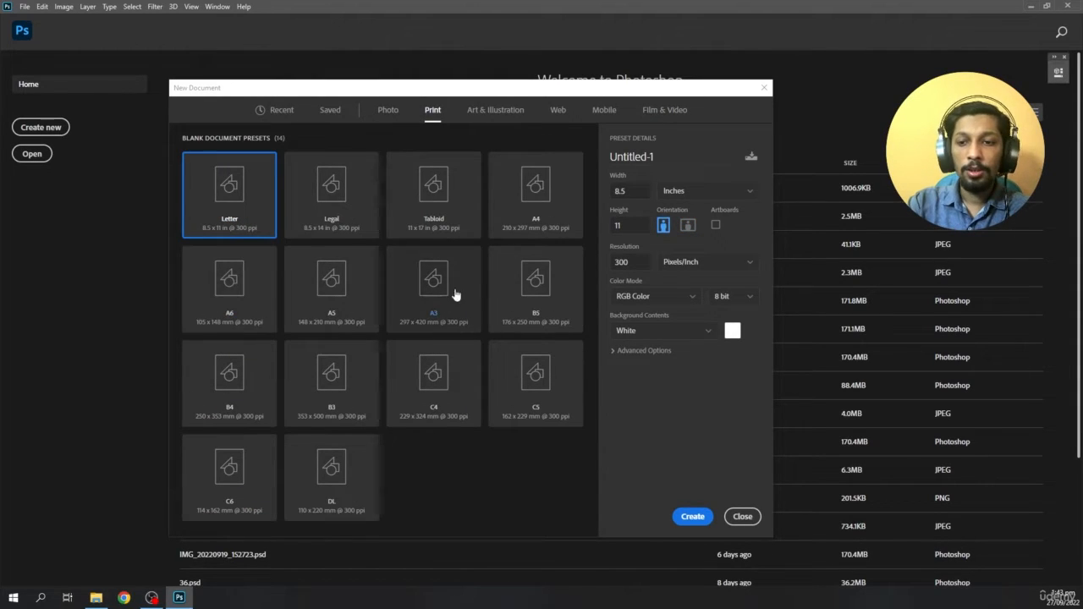
left_click(538, 205)
left_click(692, 515)
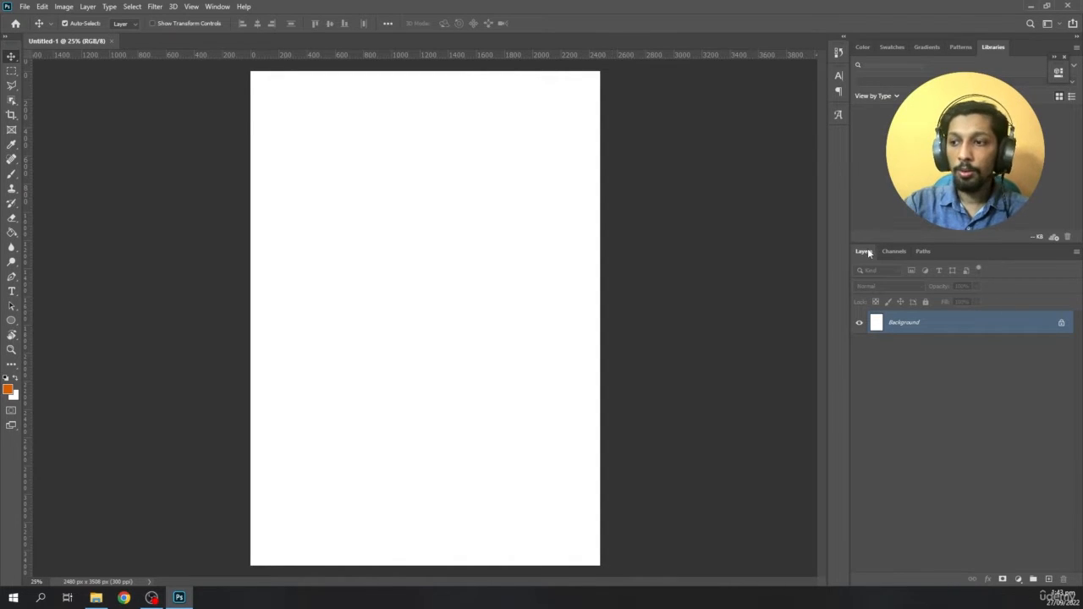
- Reorder the Layers panel to sit after Channels and Paths, and toggle it hidden and back on
left_click_drag(862, 252, 920, 252)
left_click_drag(12, 49, 7, 203)
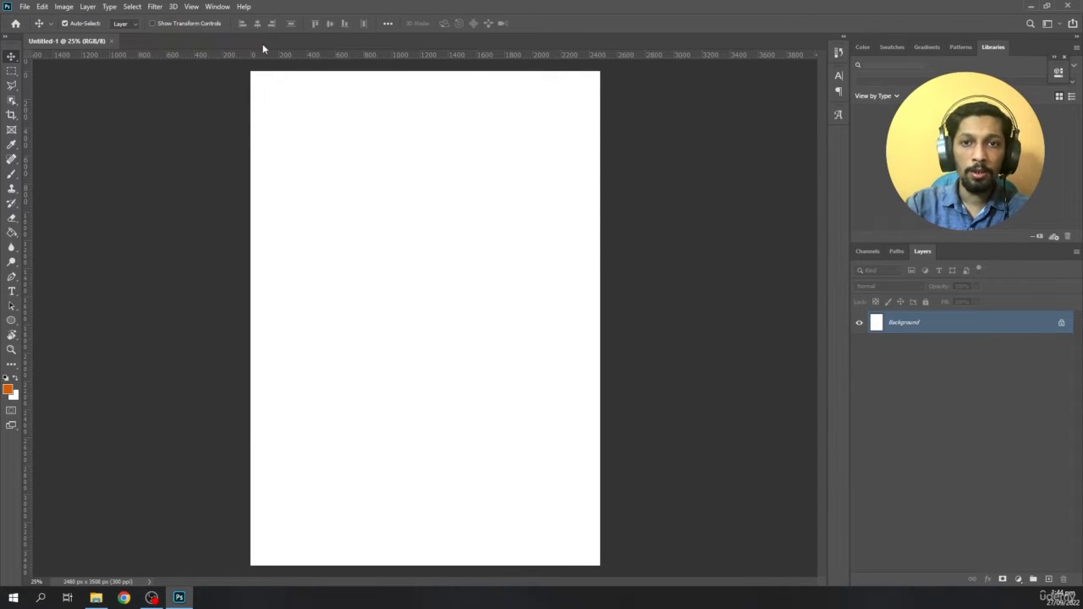
left_click(225, 7)
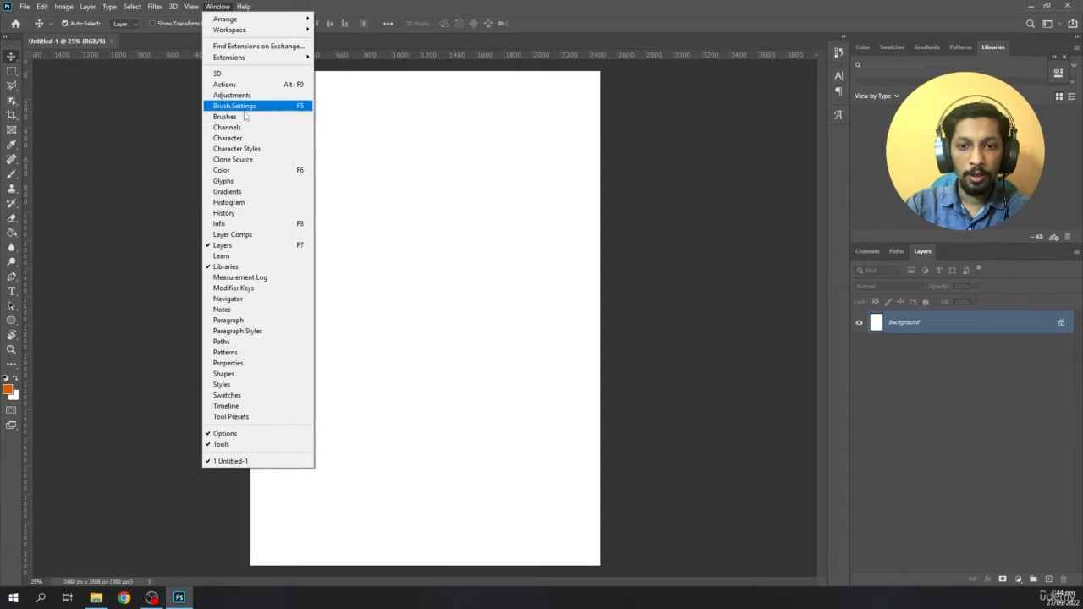
left_click(786, 301)
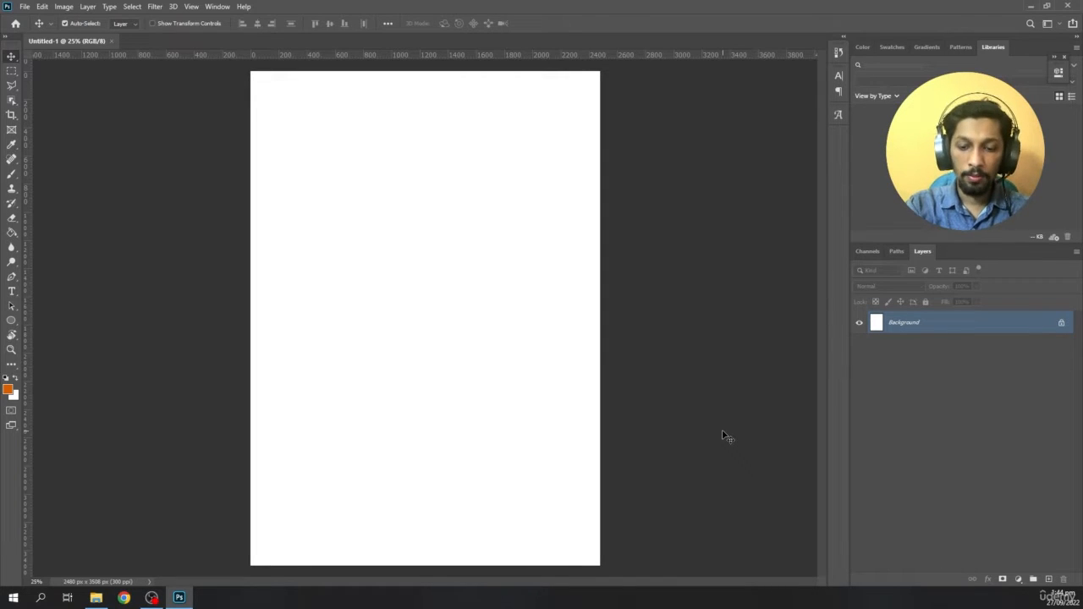
key("F7")
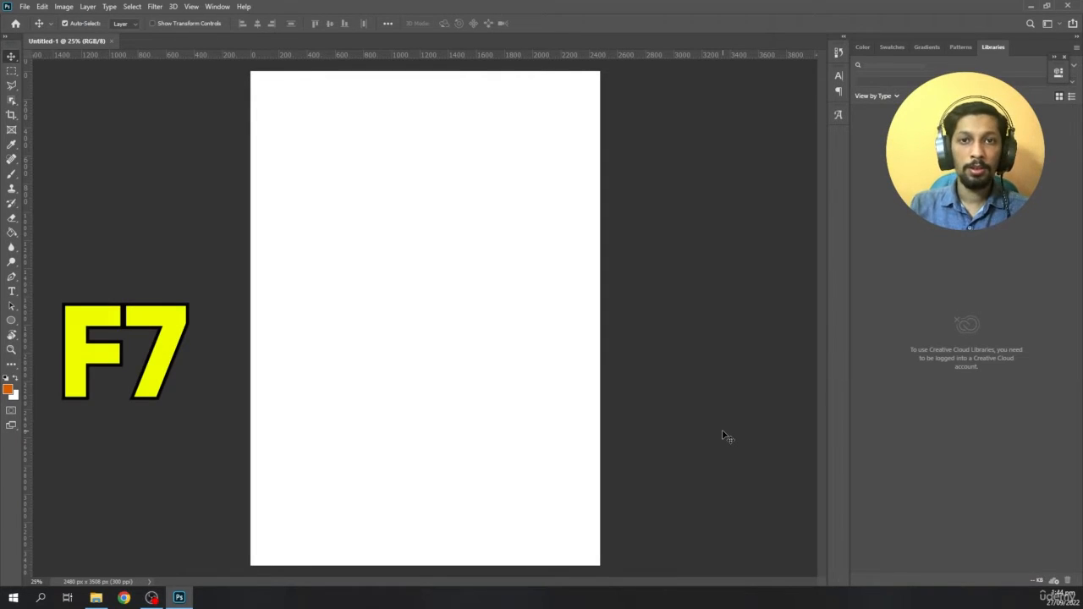
key("F7")
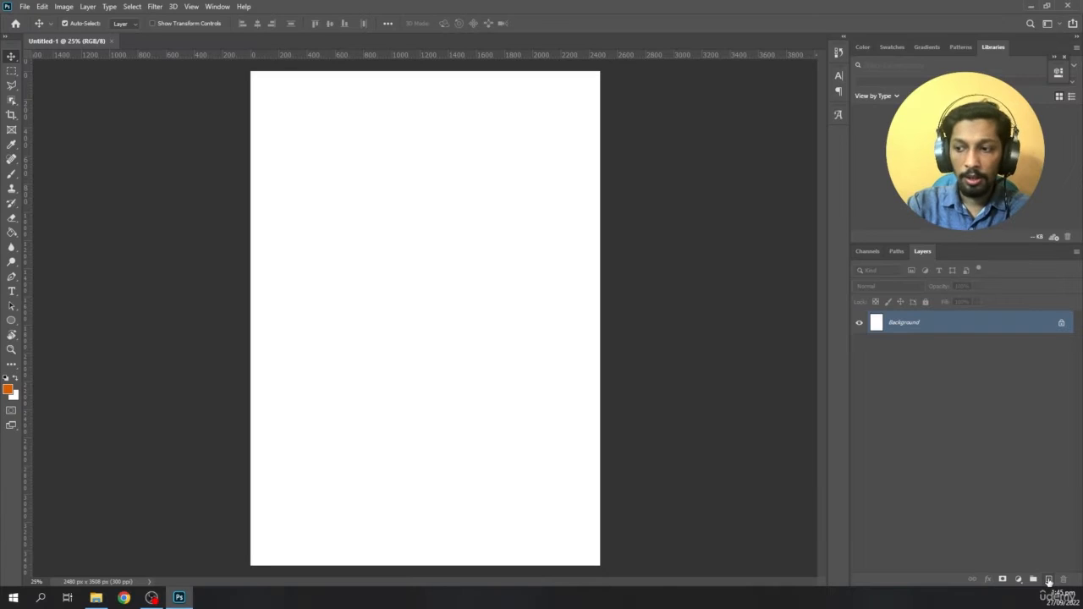
- Add a new empty layer above the background and delete it again
left_click(1048, 579)
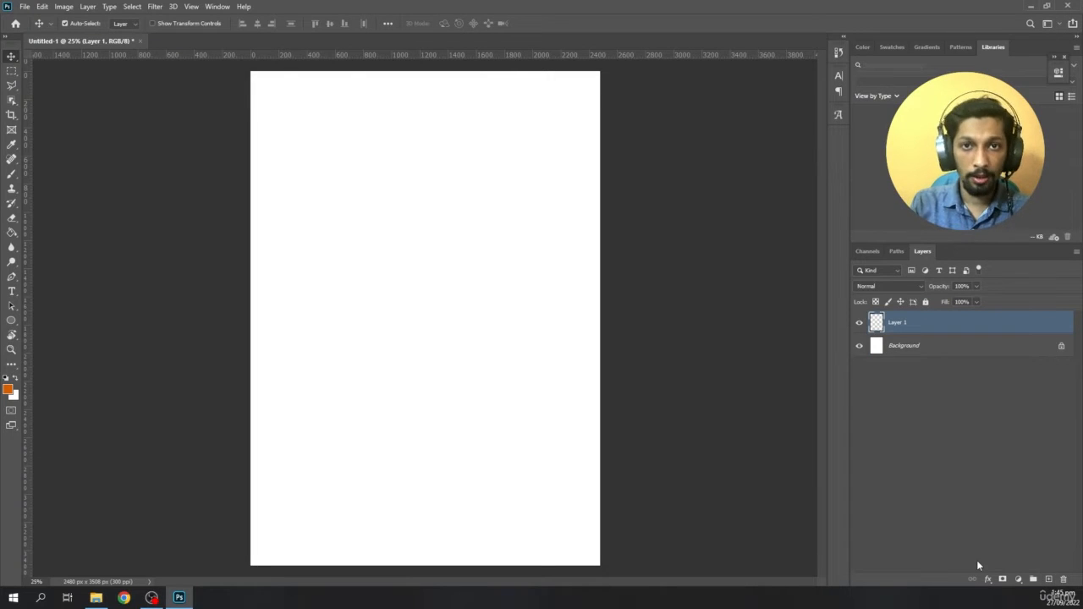
left_click(1064, 580)
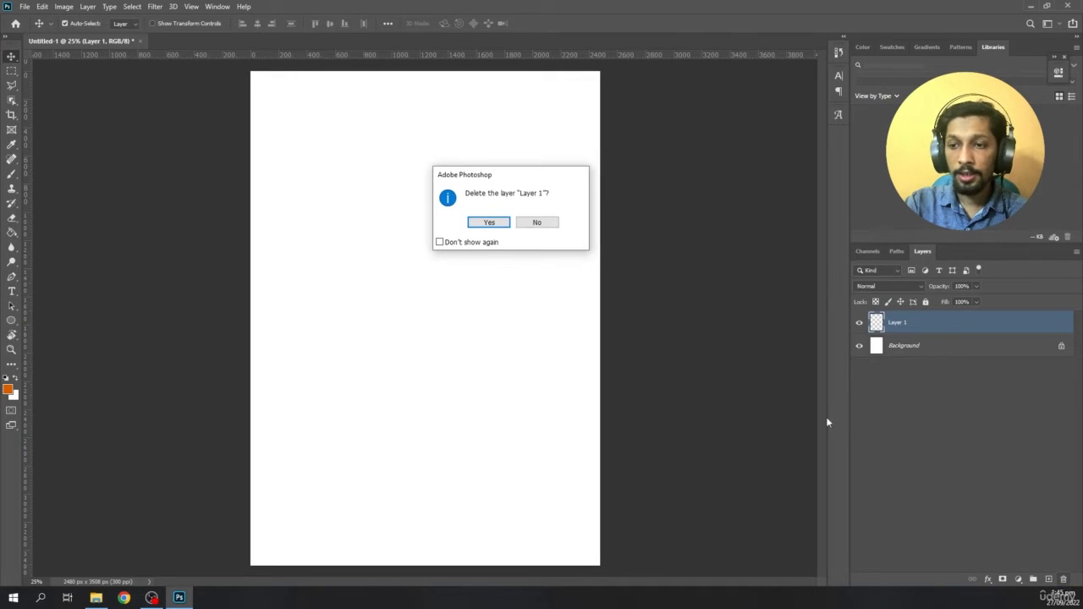
left_click(481, 225)
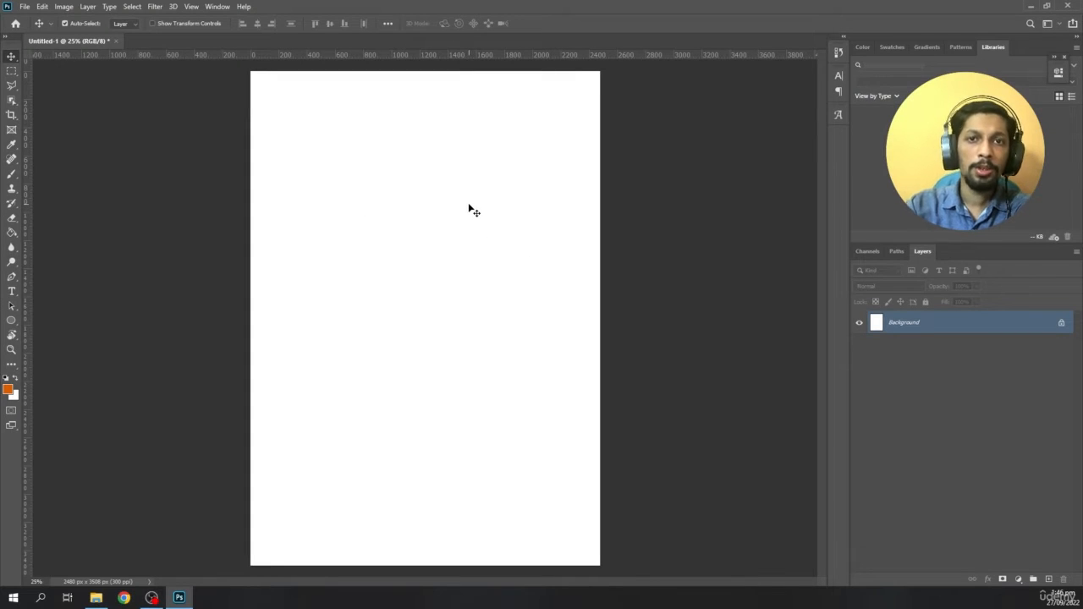
- Draw an orange rectangle about 1312 x 668 px in the upper part of the page with the Rectangle tool in Shape mode
key("u")
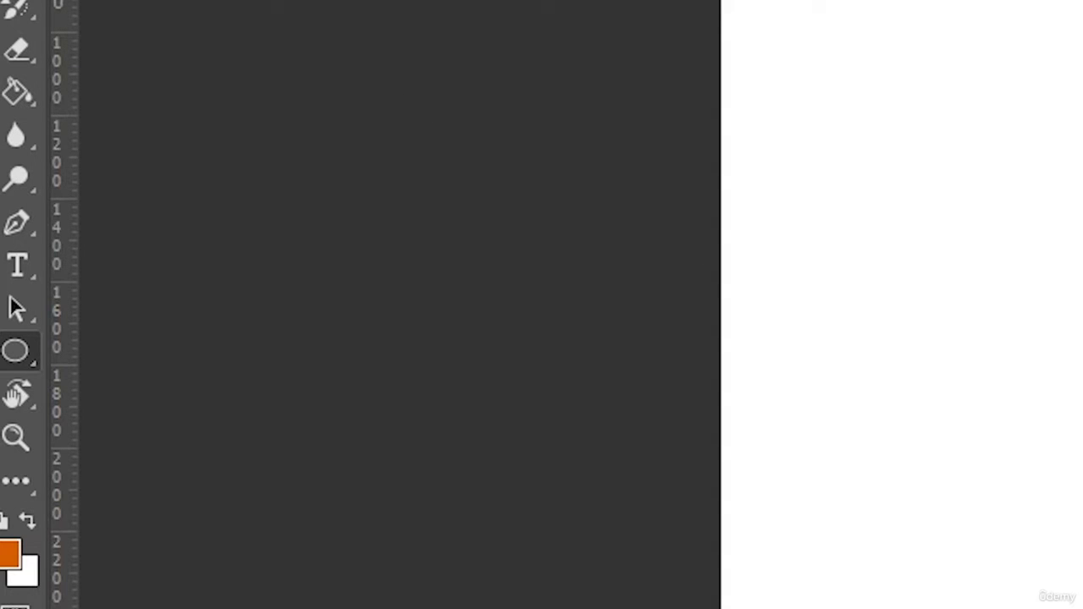
right_click(22, 356)
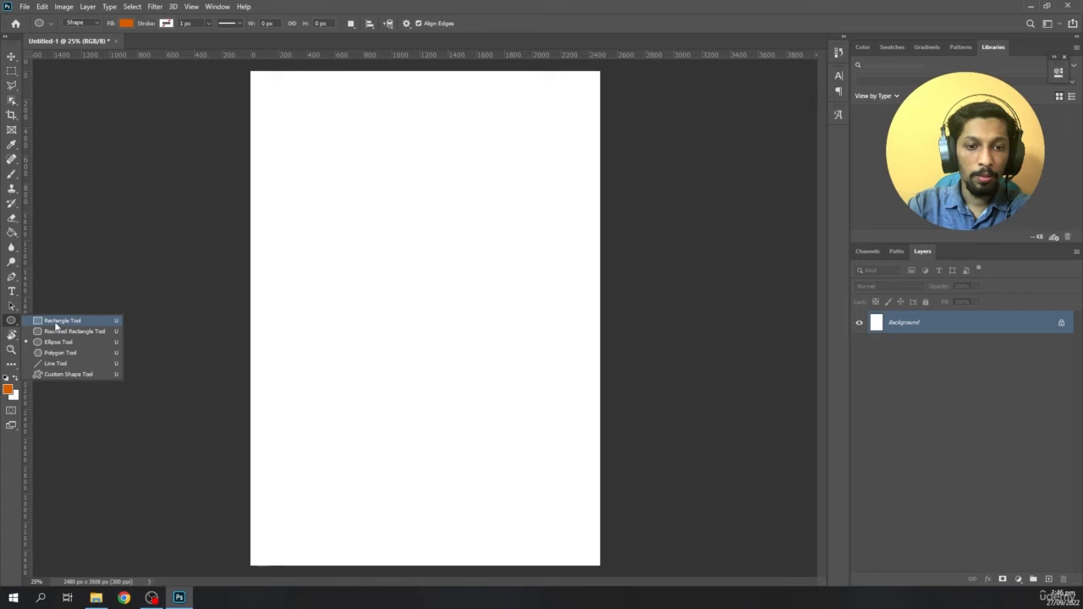
left_click(143, 355)
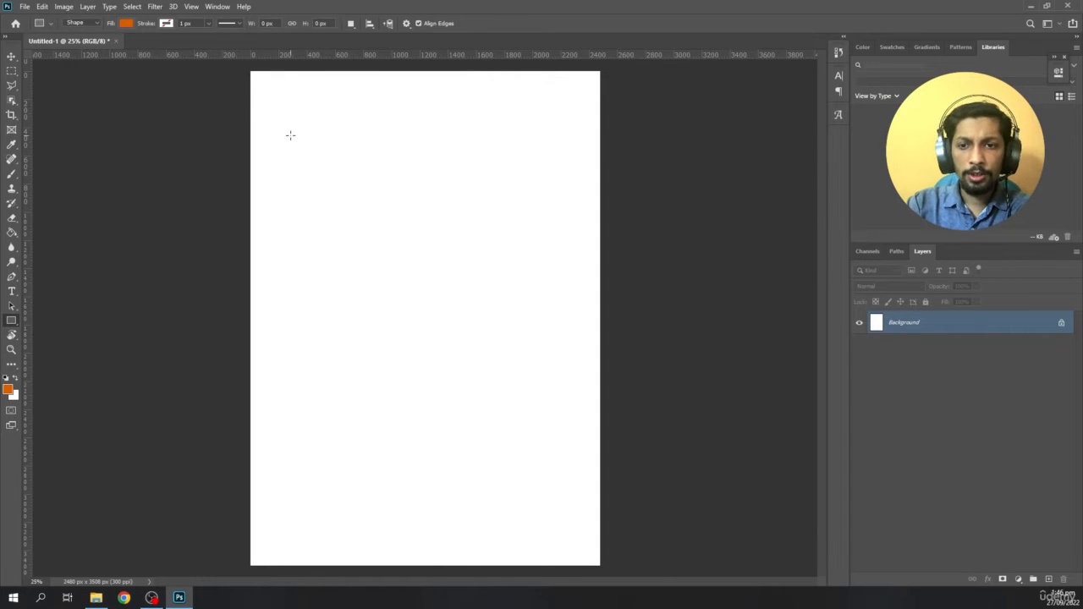
left_click_drag(290, 135, 475, 229)
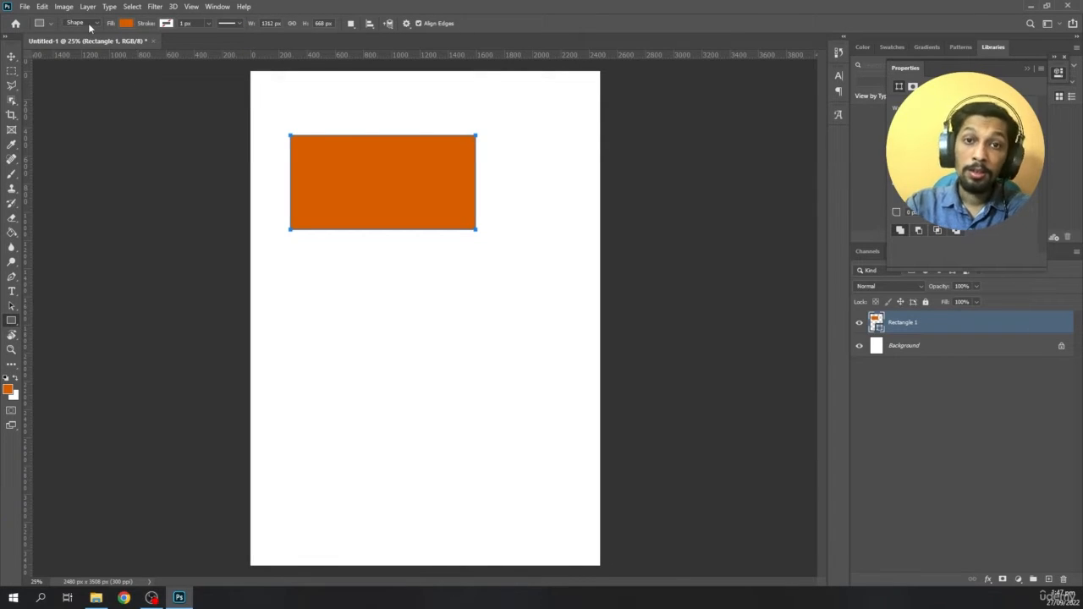
left_click(88, 23)
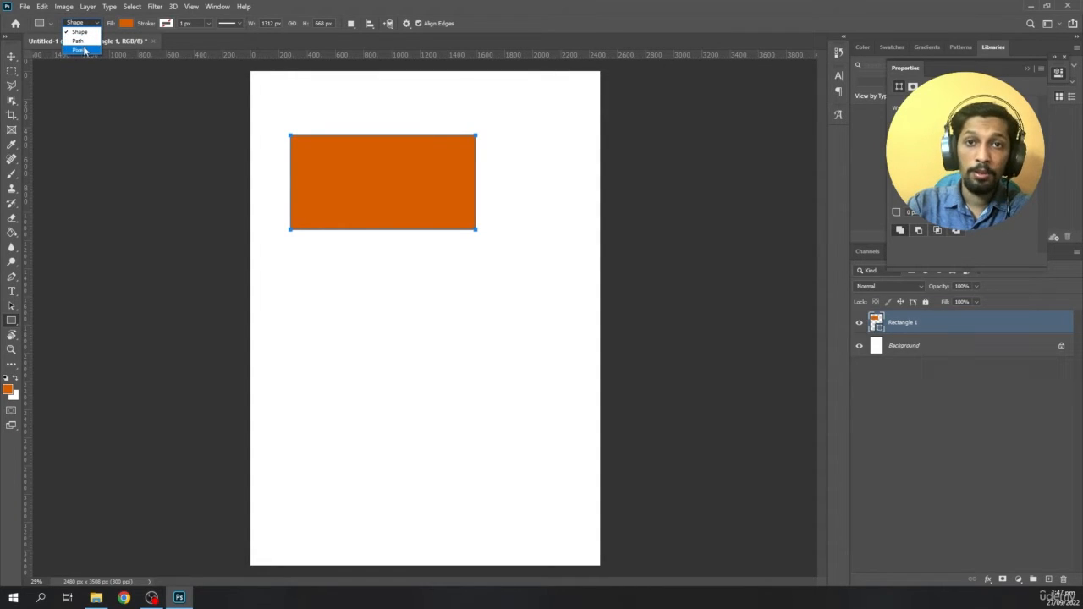
left_click(84, 34)
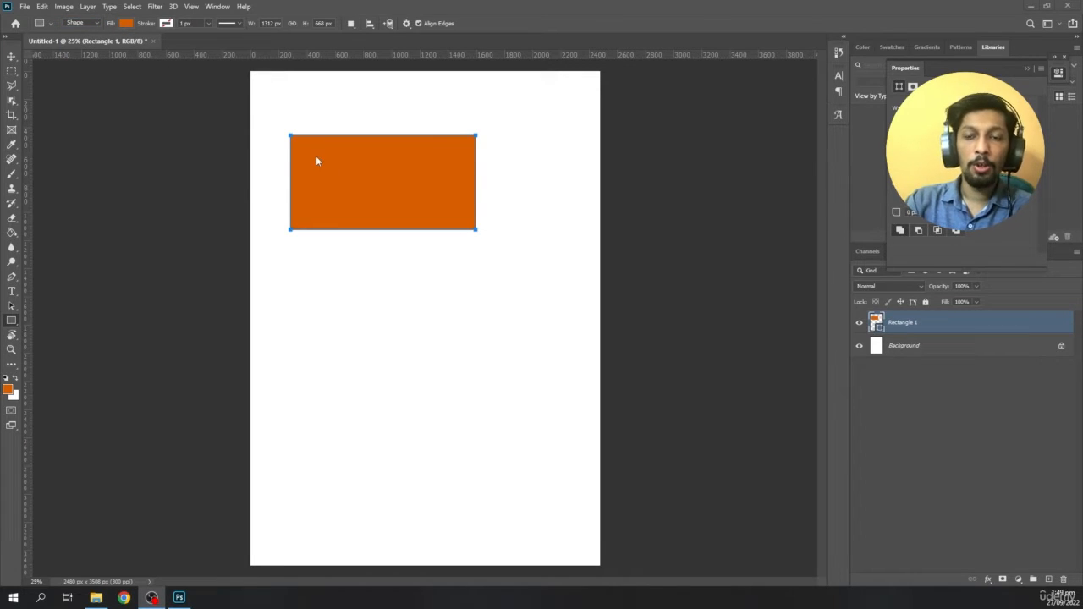
- Change the rectangle's fill to bright green from the recently used colors
left_click(126, 23)
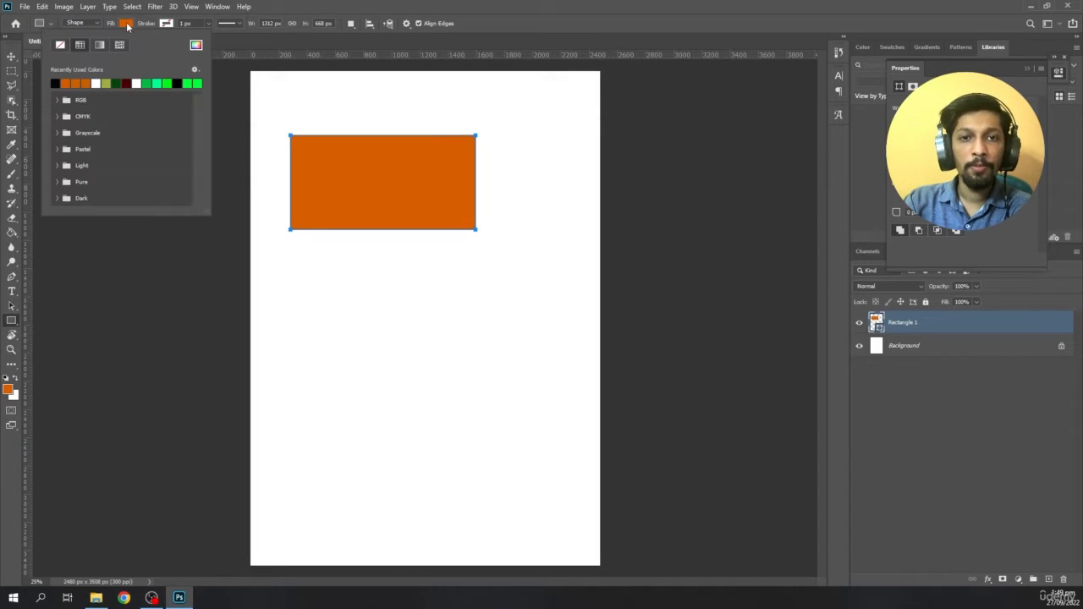
left_click(153, 83)
left_click(192, 83)
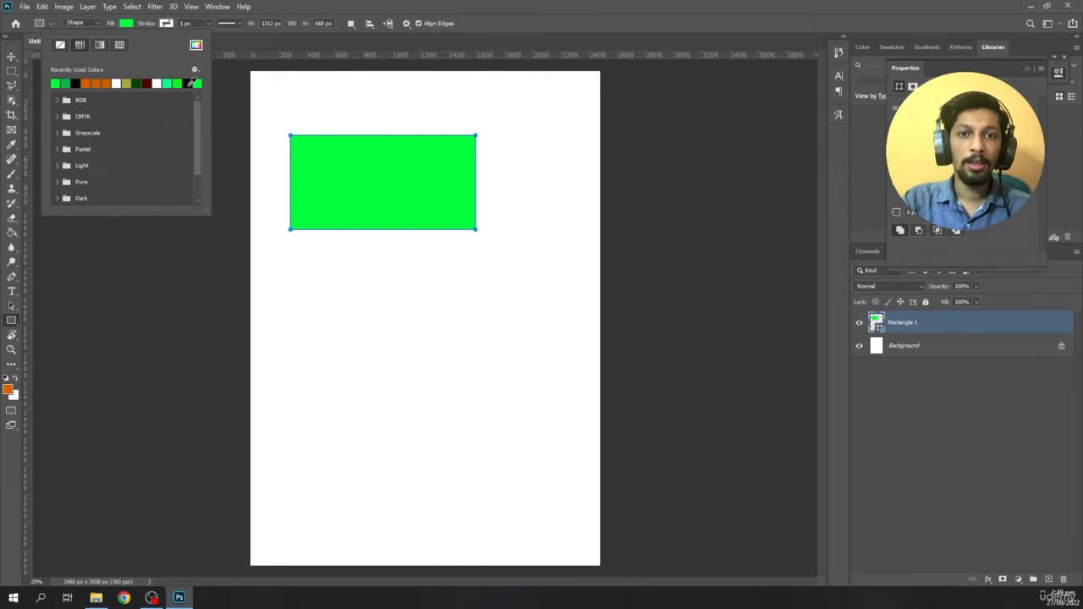
- Give the rectangle a dark red stroke with a width of 50 px
left_click(166, 23)
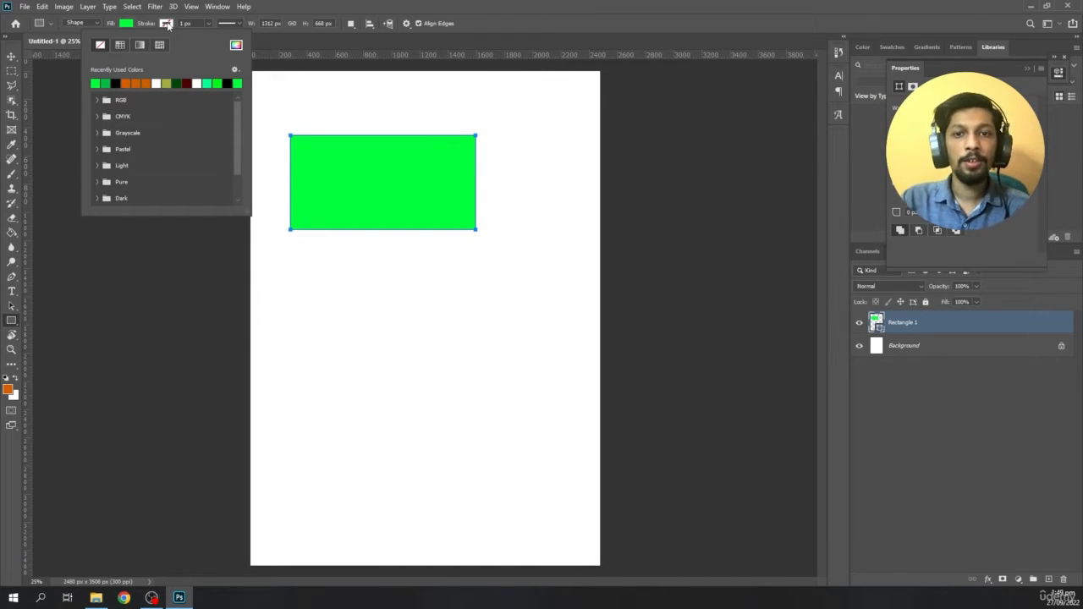
left_click(186, 83)
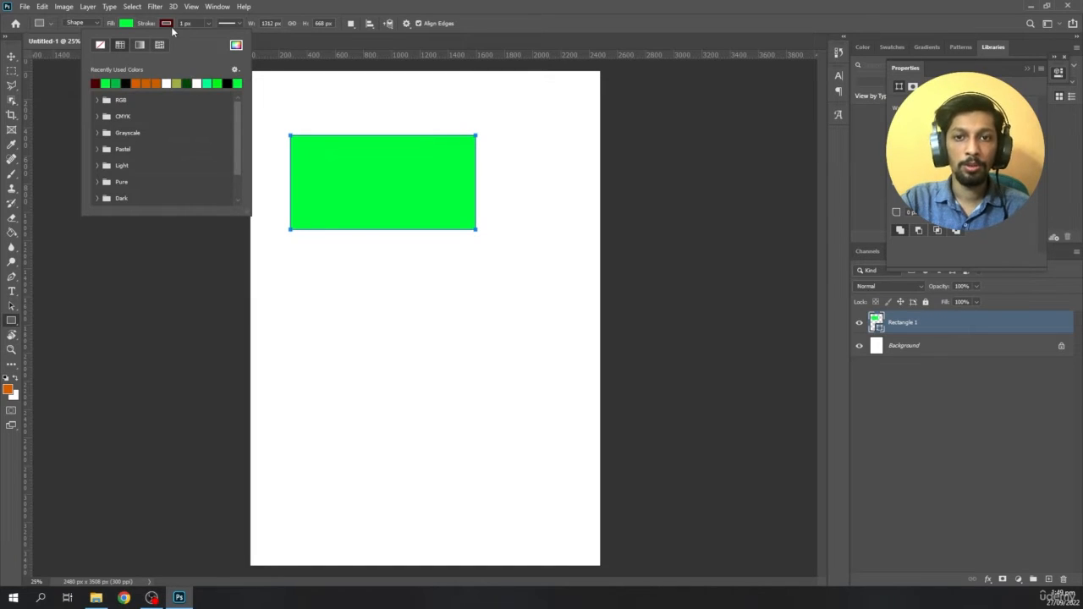
left_click(172, 26)
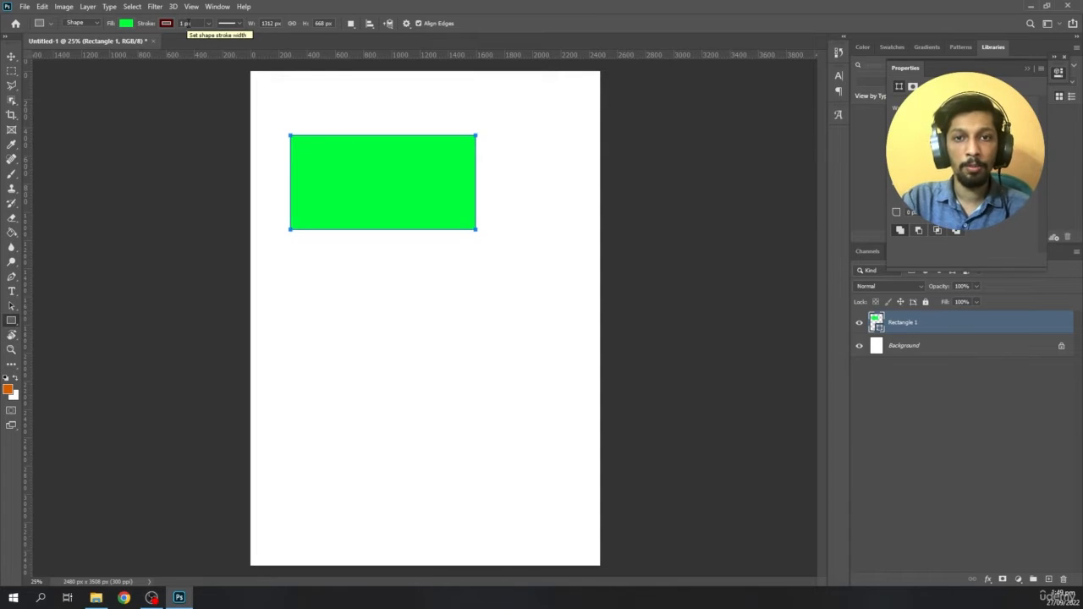
left_click(185, 23)
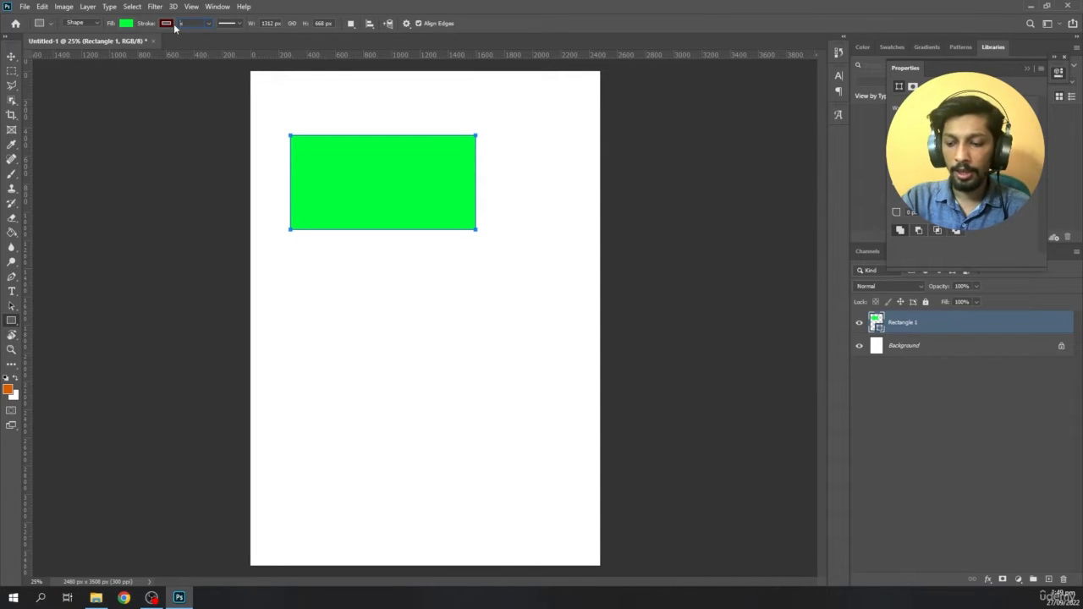
type("50")
key("Return")
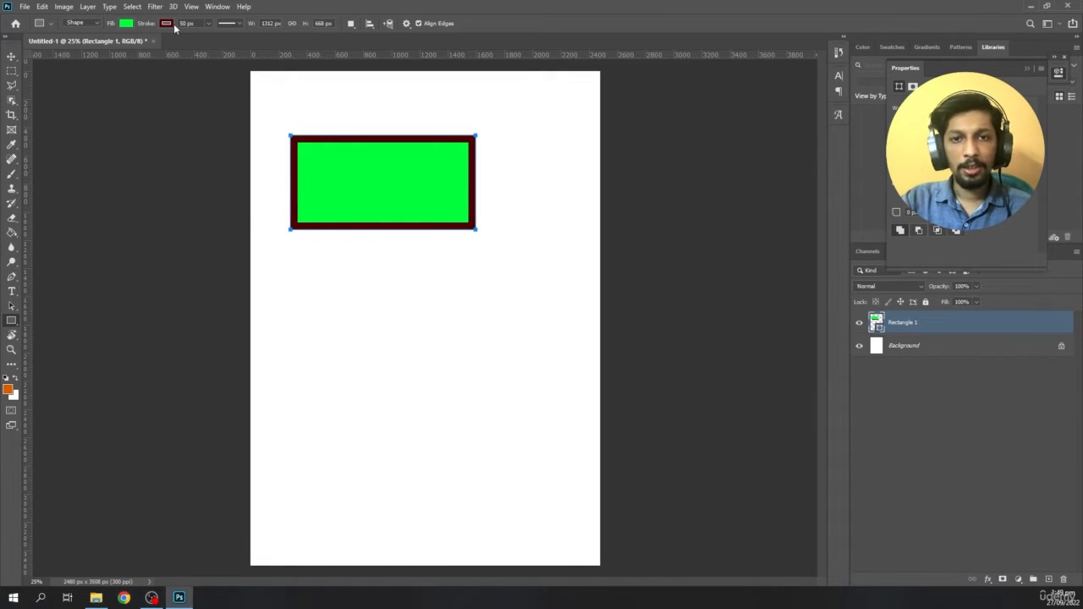
- Recolor the rectangle's stroke to orange and try the dashed and dotted line styles, ending on dashed
left_click(172, 25)
left_click(159, 80)
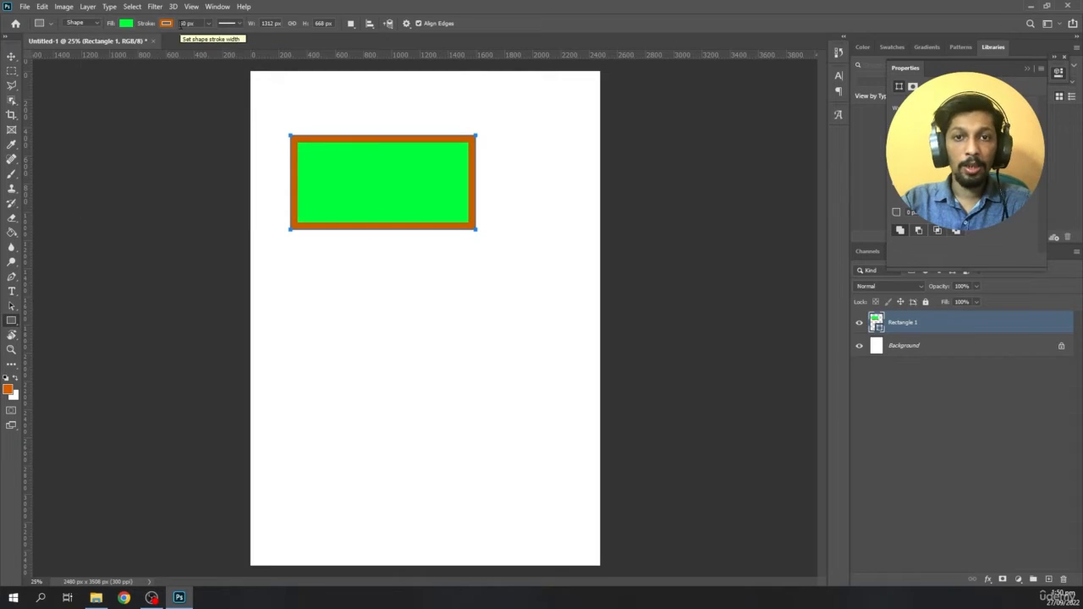
left_click(235, 25)
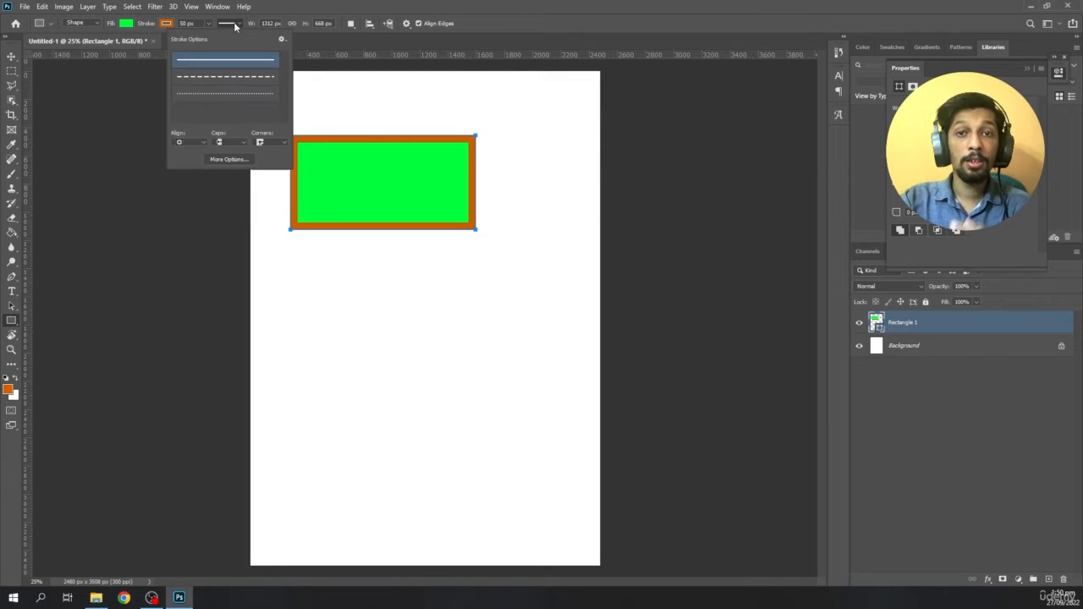
left_click(229, 76)
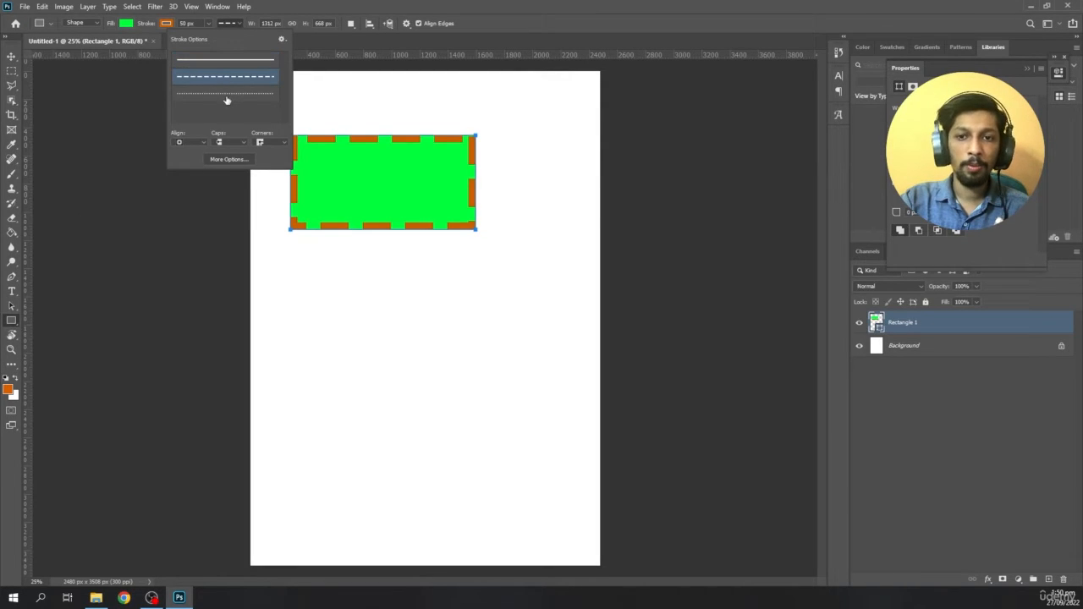
left_click(228, 94)
left_click(226, 76)
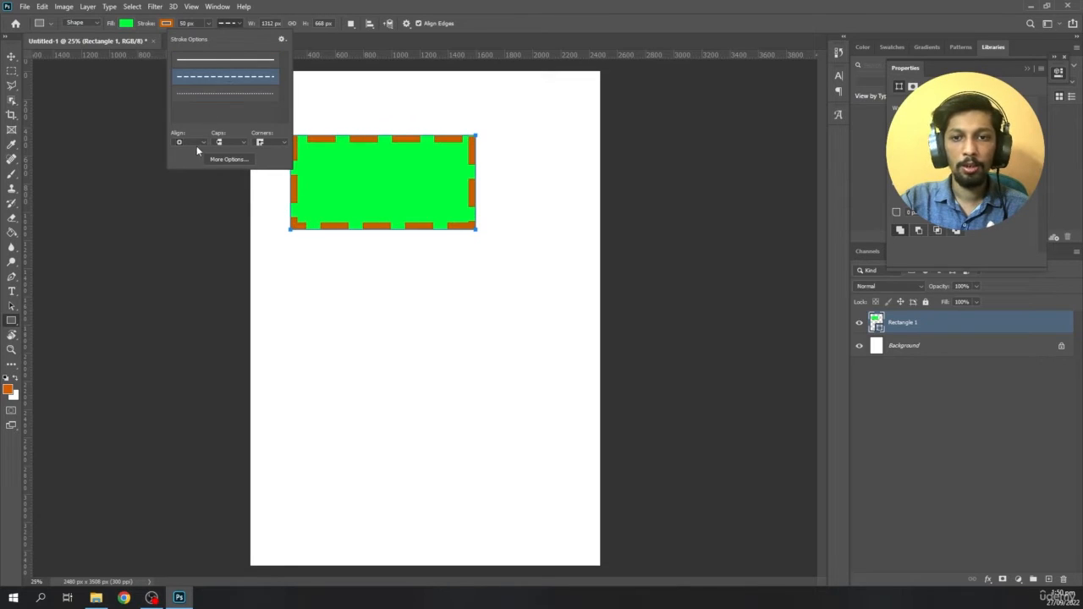
- Try centering the dashed stroke on the rectangle's edge, then align it outside the edge
left_click(193, 143)
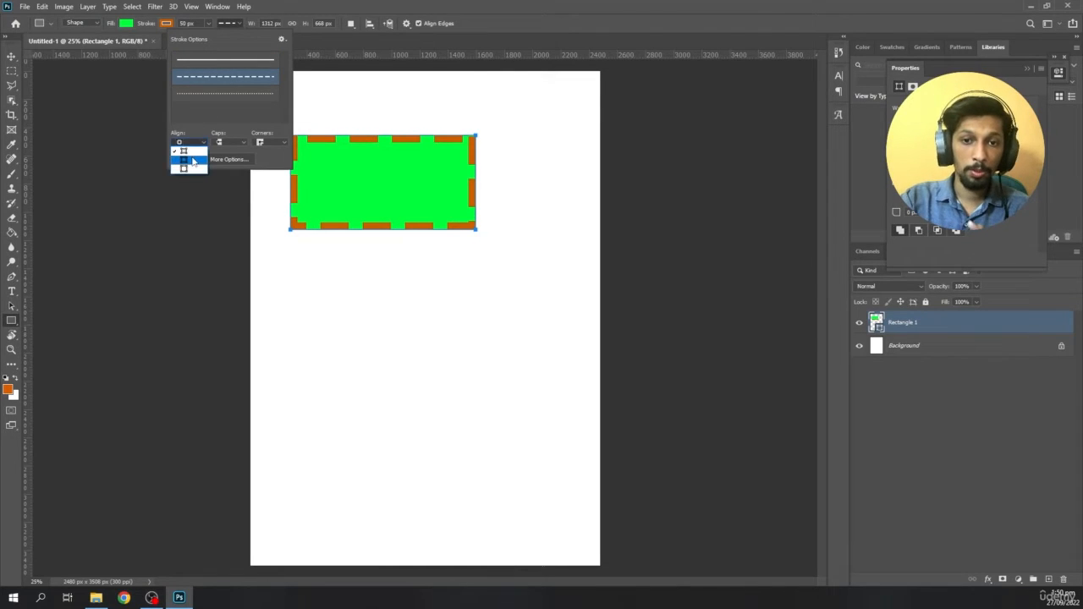
left_click(194, 161)
left_click(193, 143)
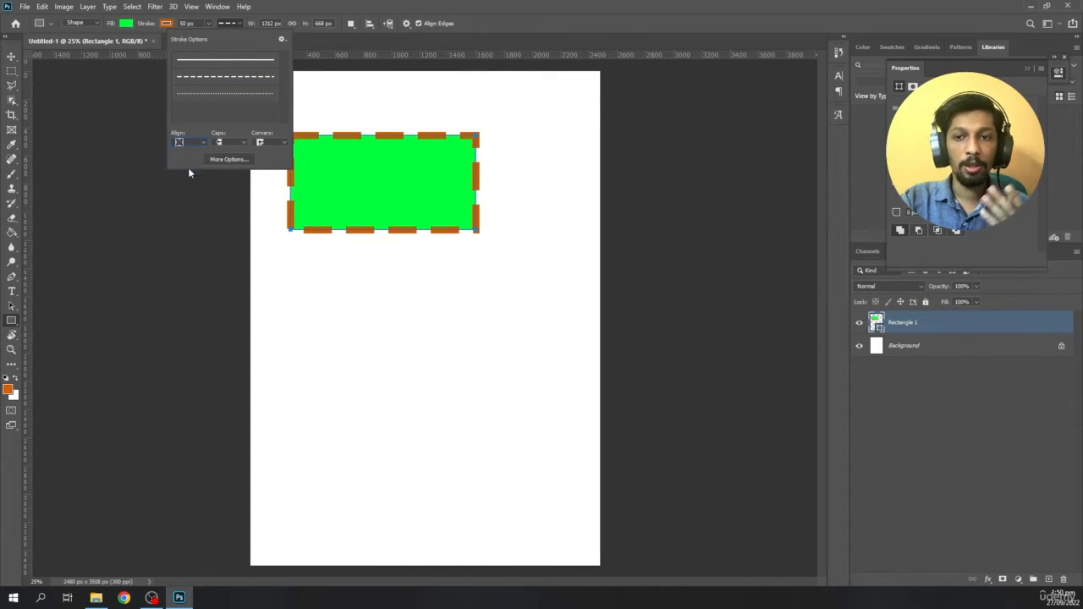
left_click(229, 25)
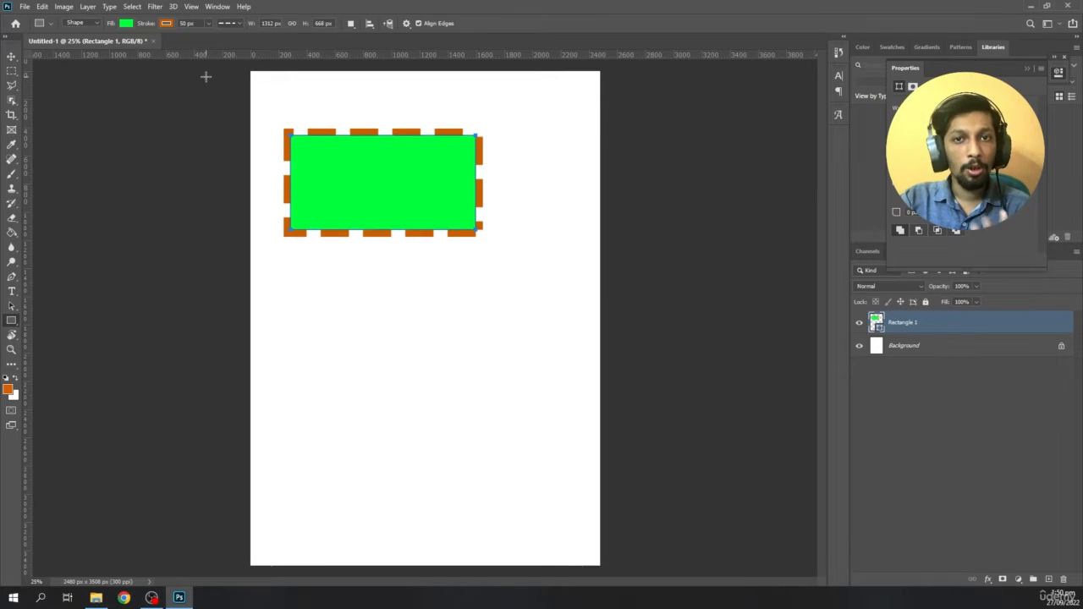
- Set the rectangle's stroke to a solid line and reduce its width to about 0.73 px
left_click(228, 23)
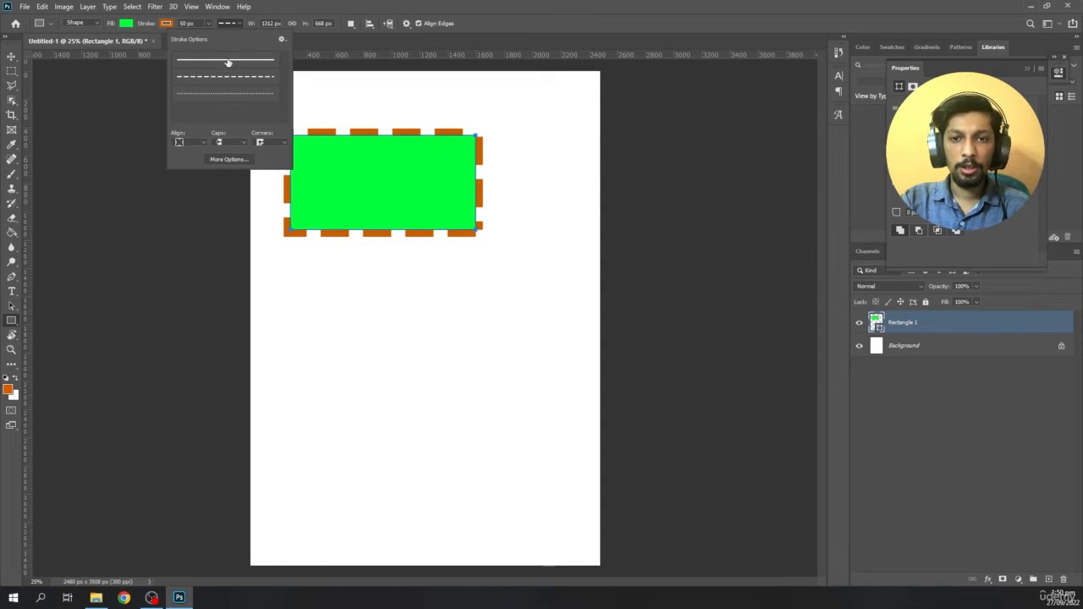
left_click(226, 60)
left_click_drag(207, 24, 196, 39)
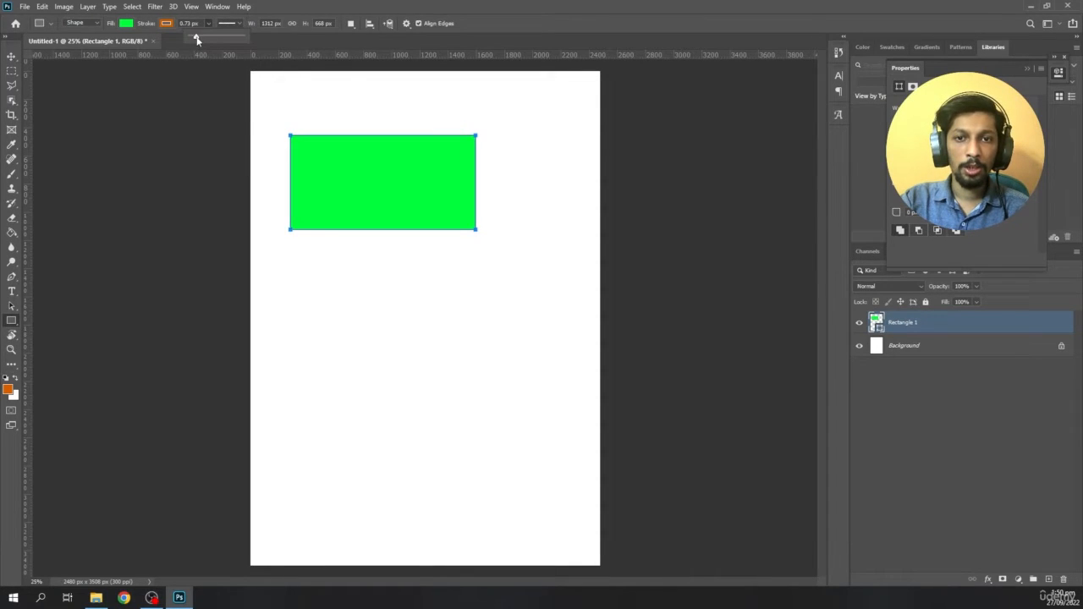
- Move the green rectangle near the page's upper-left corner and draw a second, upright rectangle about 632 × 1188 px overlapping it
left_click(11, 56)
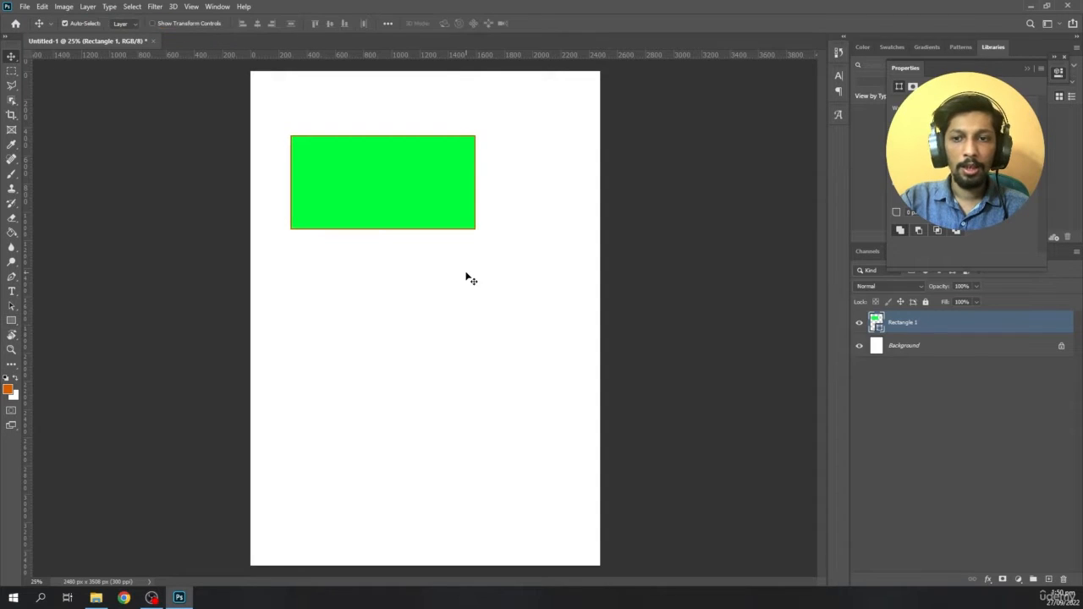
left_click_drag(404, 208, 383, 160)
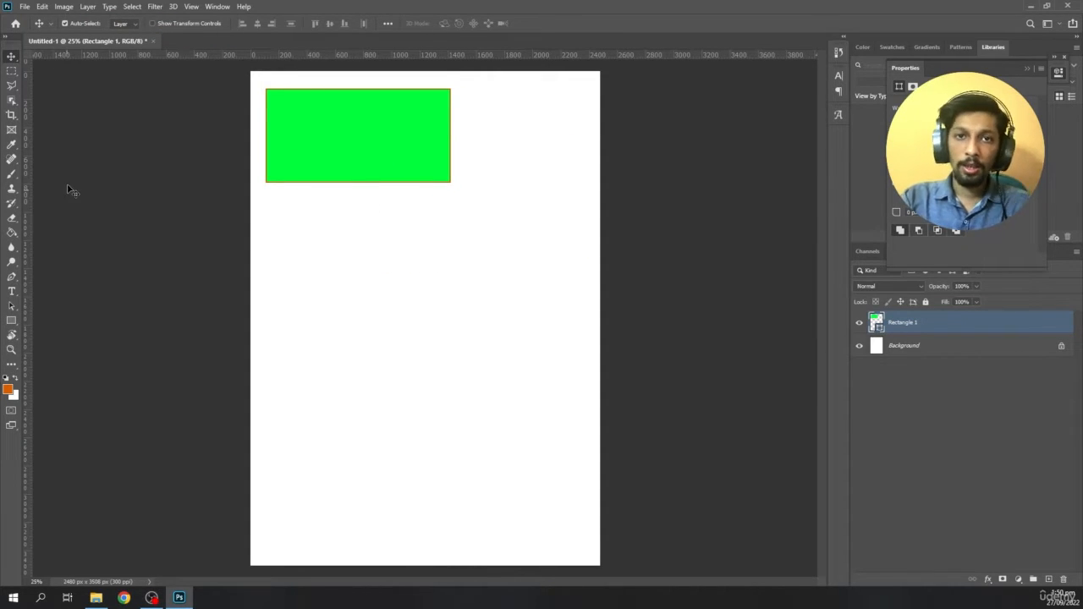
left_click(11, 320)
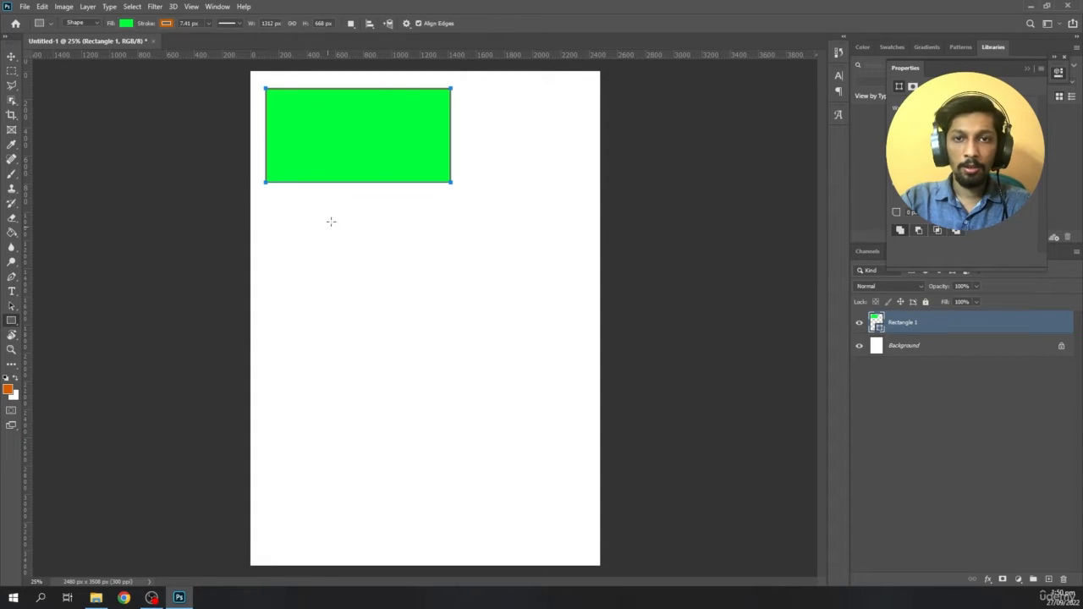
left_click_drag(336, 143, 425, 310)
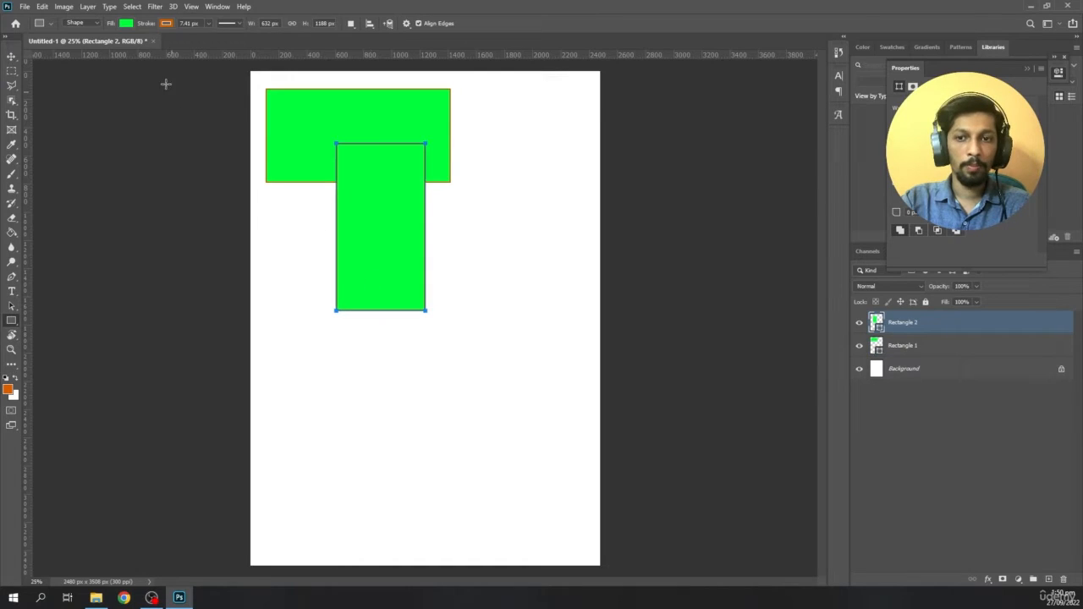
- Give the upright second rectangle an orange fill and a dark green stroke from the recently used colors
left_click(127, 24)
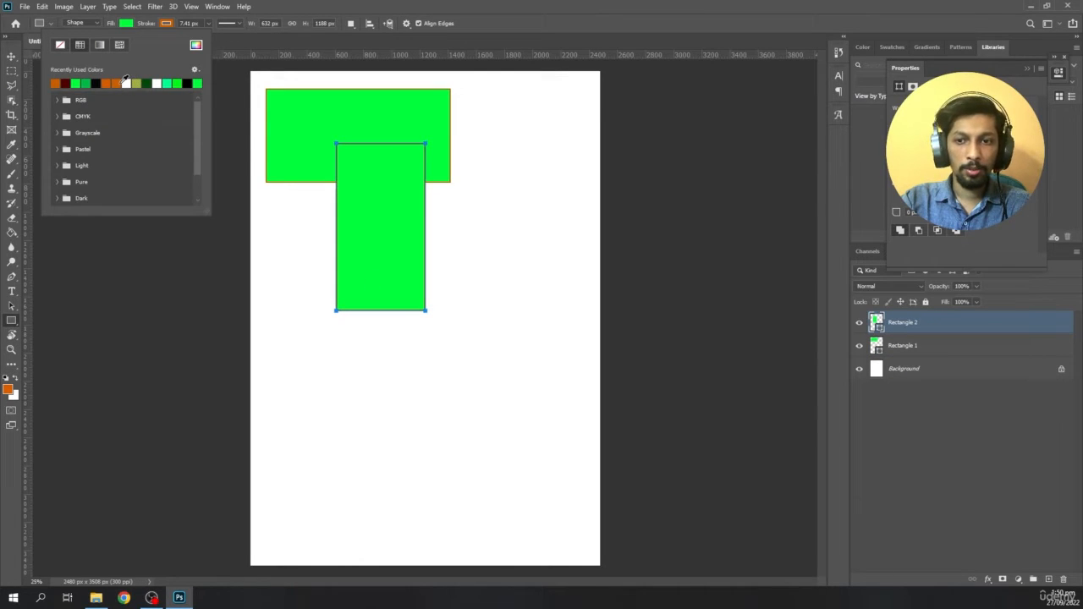
left_click(121, 81)
left_click(166, 24)
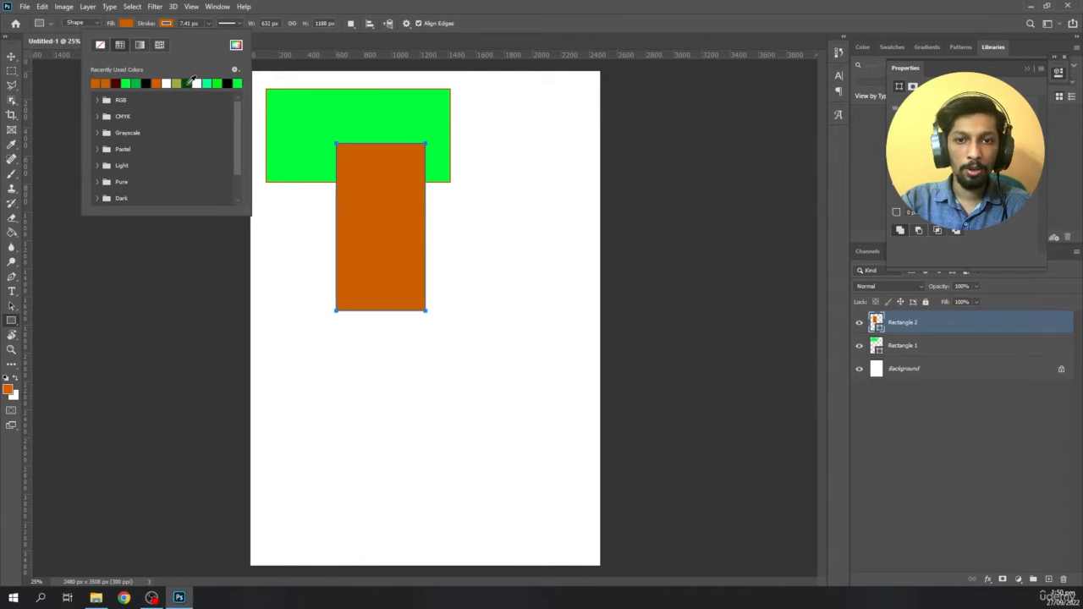
left_click(188, 83)
- Move the orange rectangle to the right of the green one, with their upper edges aligned and a small gap between them
left_click(11, 56)
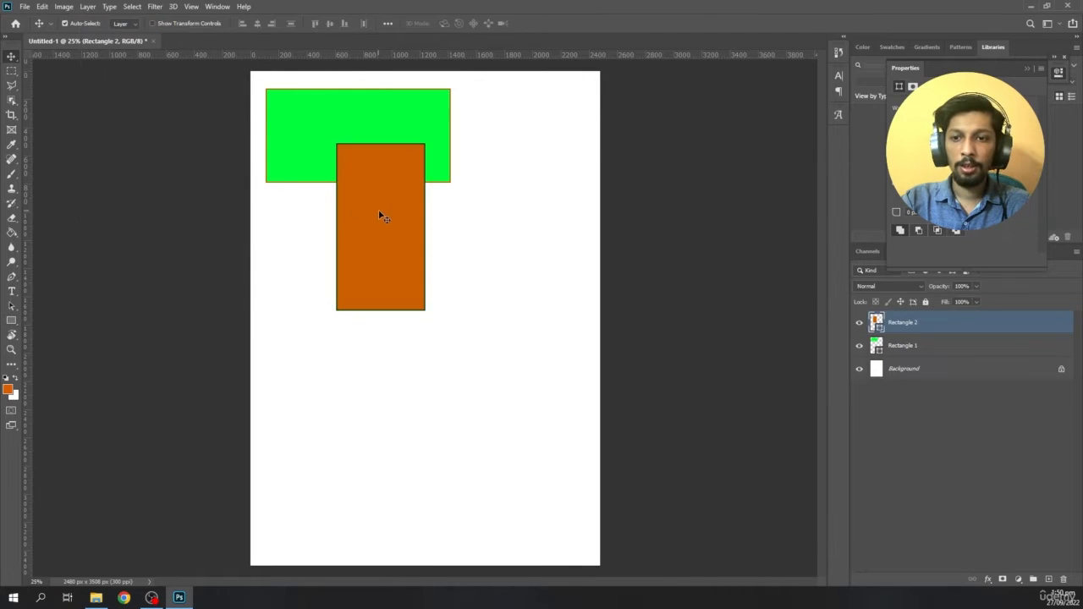
mouse_move(380, 215)
left_mouse_down()
mouse_move(491, 193)
mouse_move(507, 155)
left_mouse_up()
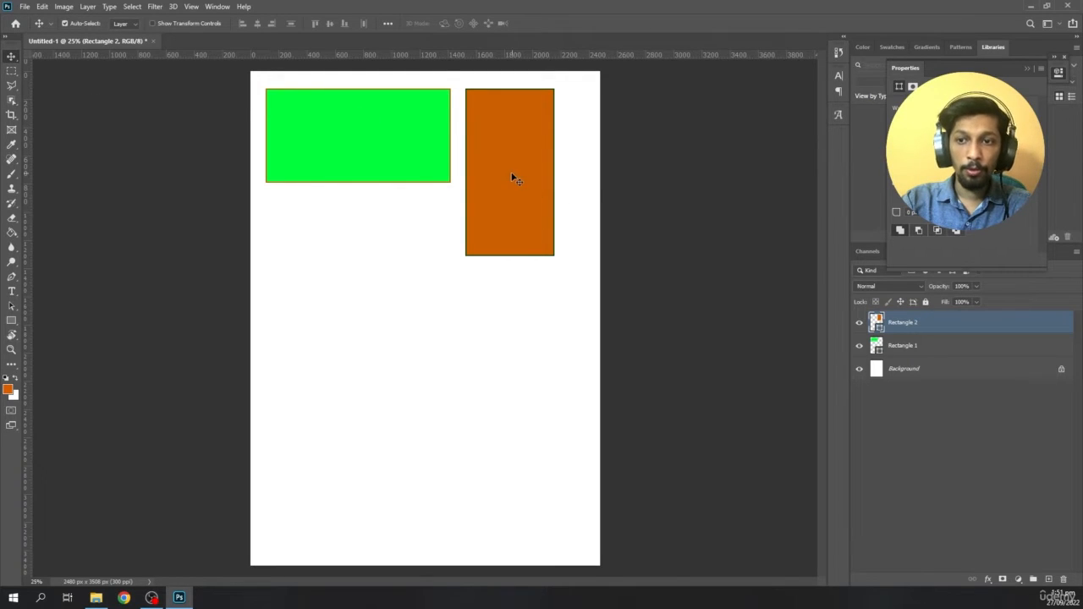
mouse_move(512, 176)
left_mouse_down()
mouse_move(501, 164)
mouse_move(504, 173)
left_mouse_up()
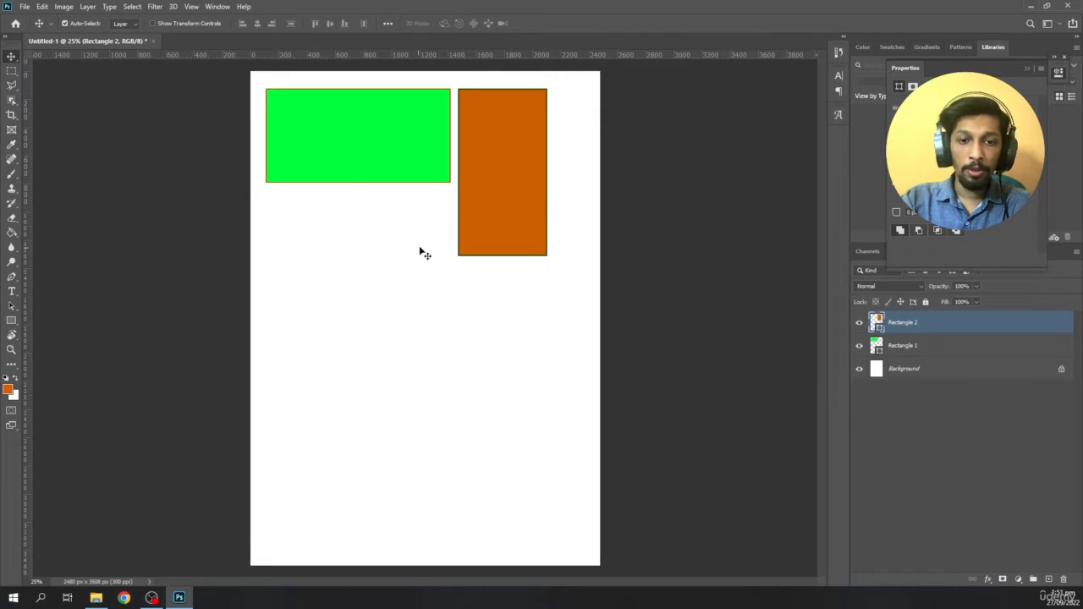
mouse_move(509, 207)
left_mouse_down()
mouse_move(503, 234)
mouse_move(507, 208)
left_mouse_up()
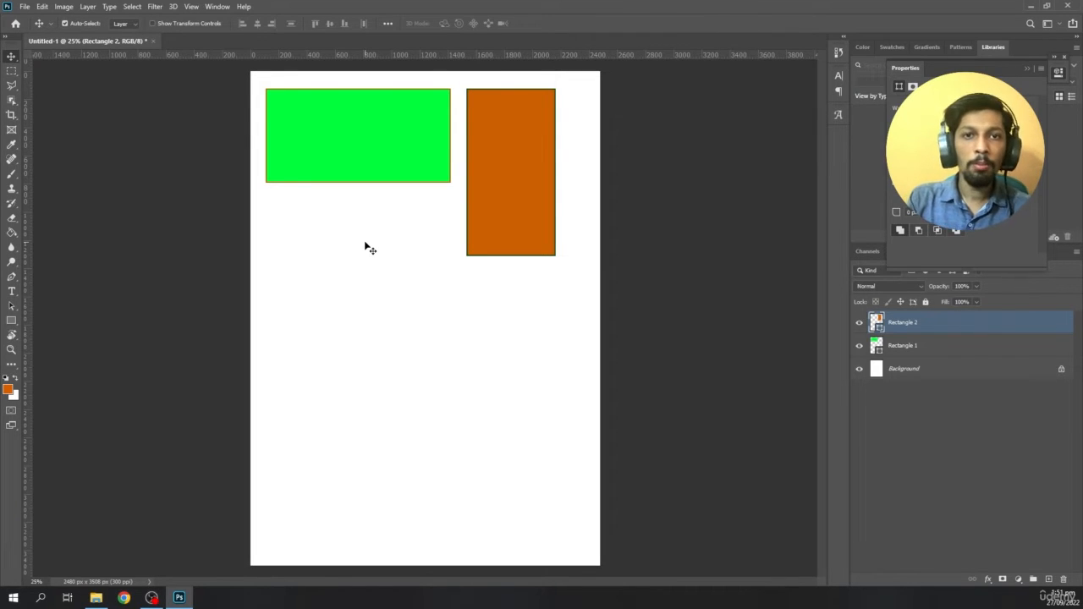
- Draw a third rectangle about 1052 × 1244 px below the green one and fill it with blue 140bc3
left_click(12, 320)
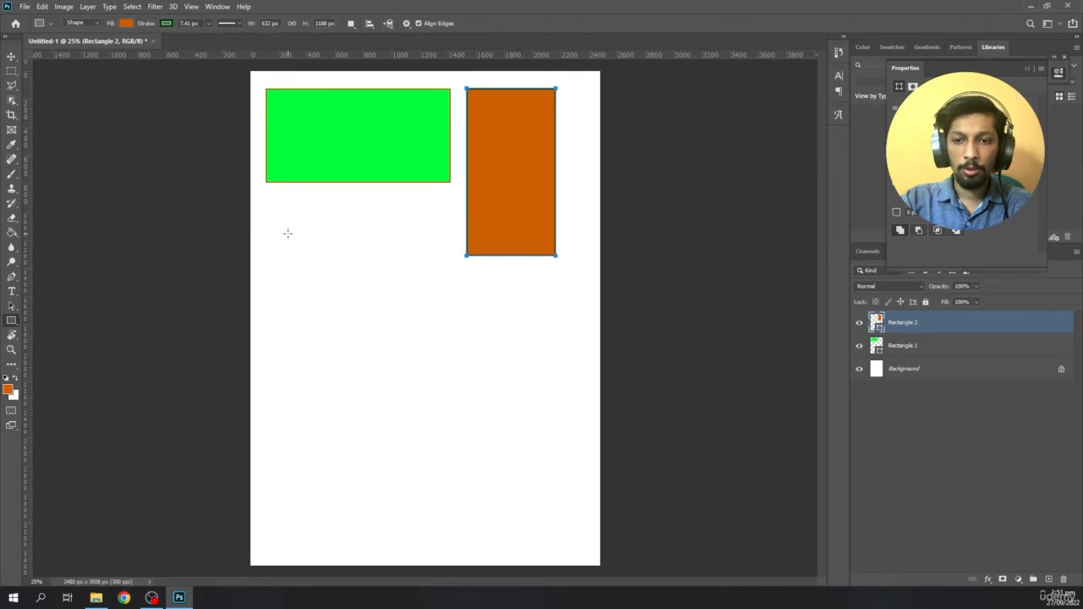
mouse_move(288, 232)
left_mouse_down()
mouse_move(426, 375)
mouse_move(435, 408)
left_mouse_up()
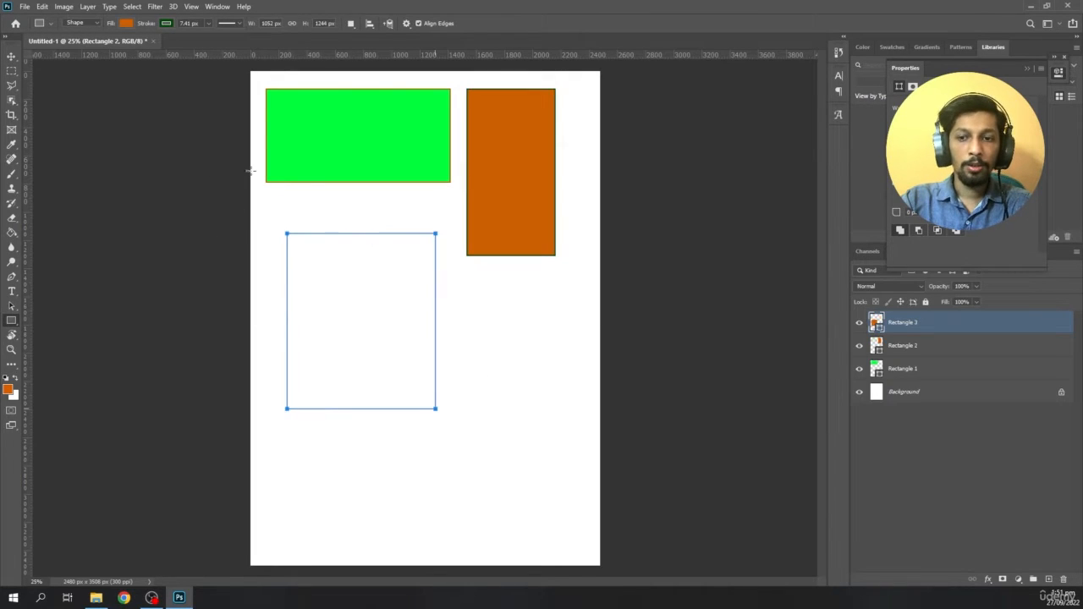
left_click(126, 22)
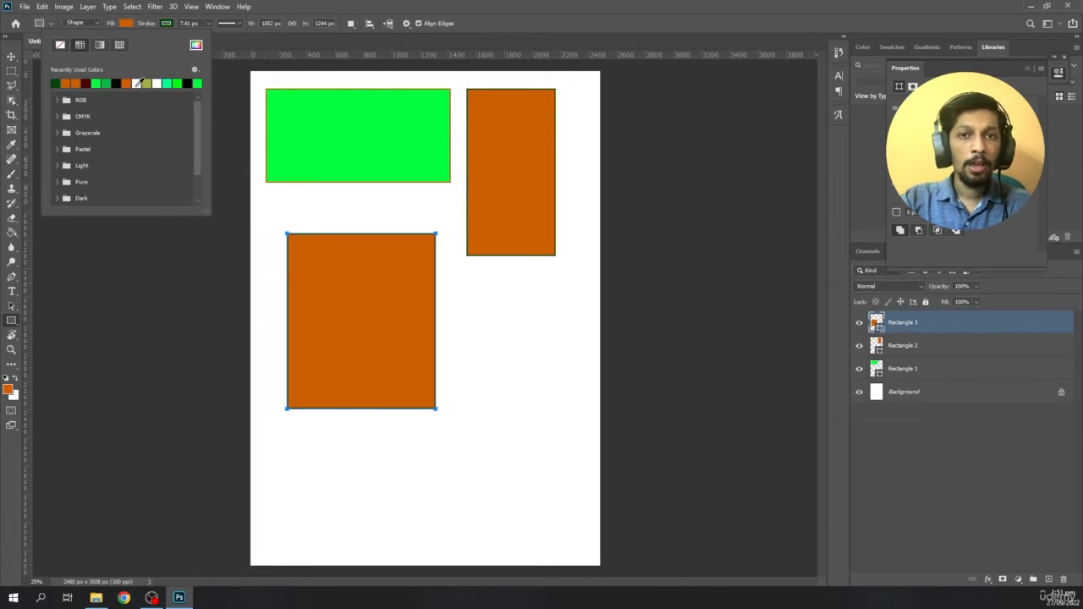
left_click(196, 45)
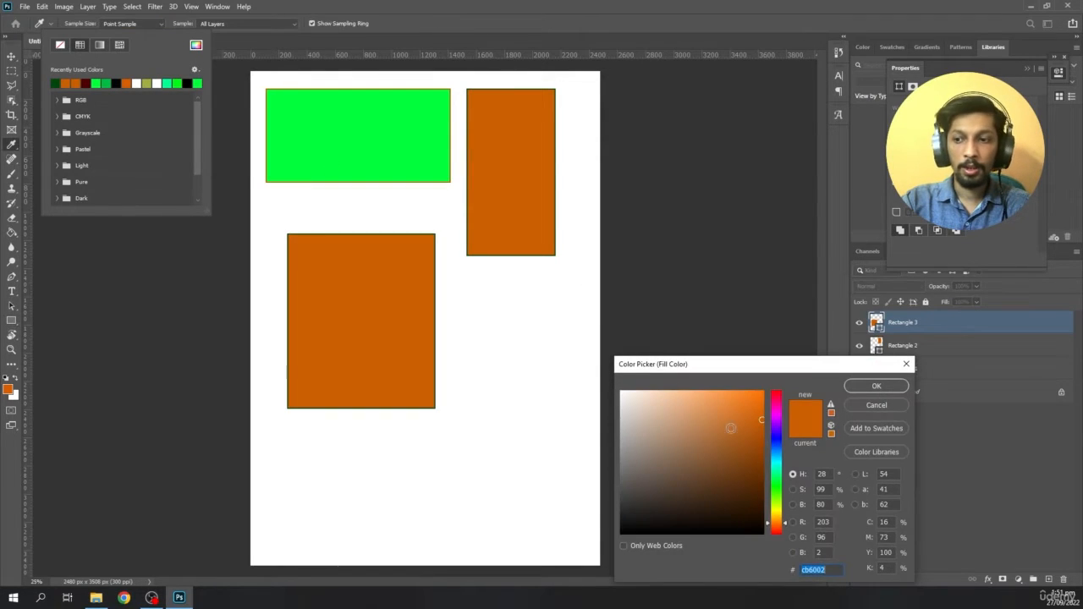
left_click(775, 437)
mouse_move(752, 433)
left_mouse_down()
mouse_move(742, 418)
mouse_move(755, 425)
left_mouse_up()
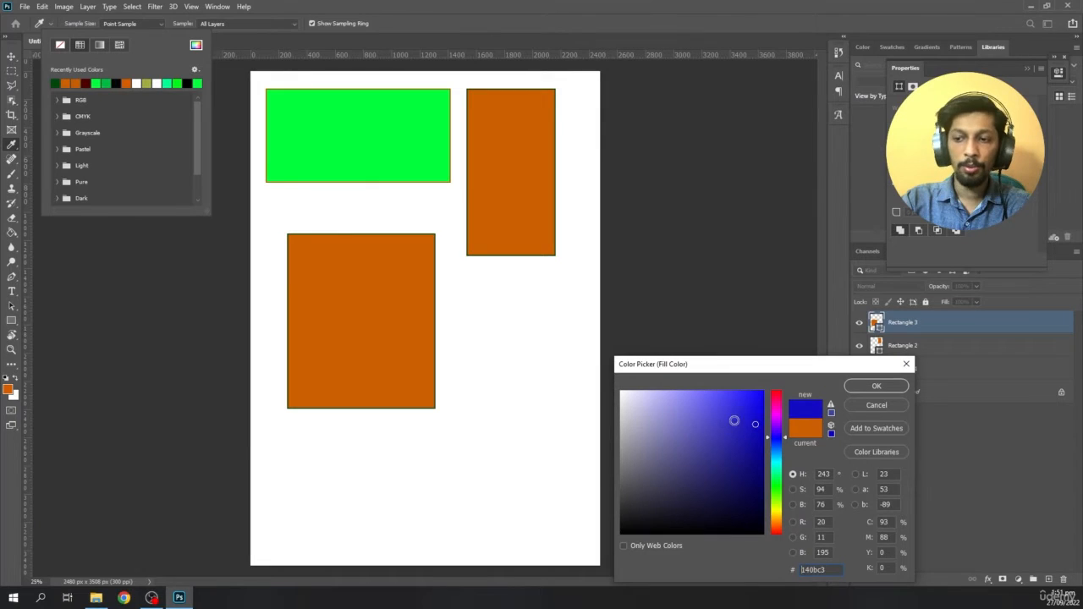
left_click(871, 389)
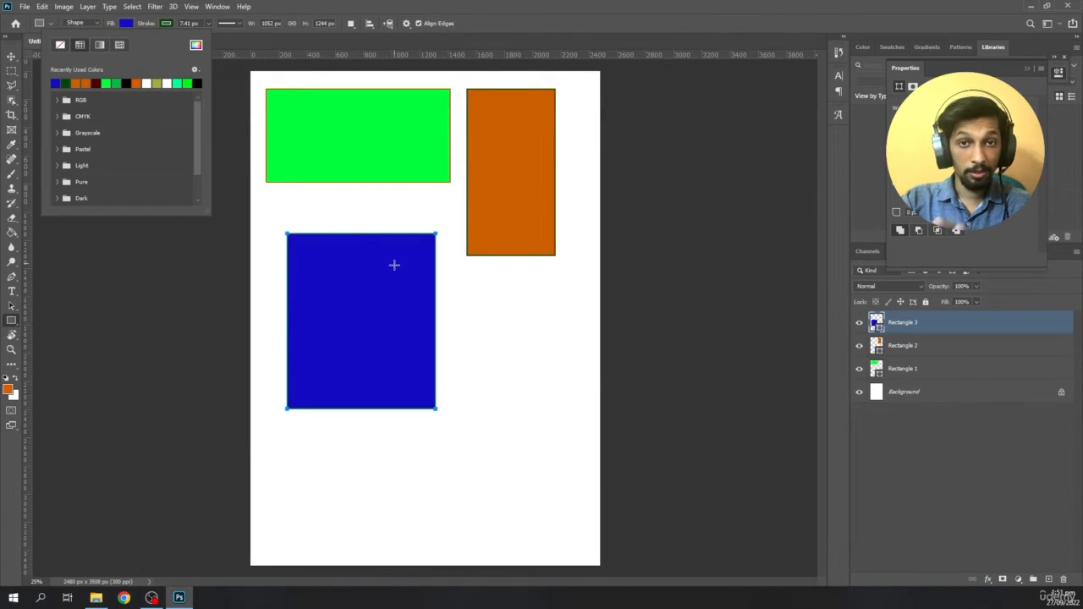
left_click(131, 24)
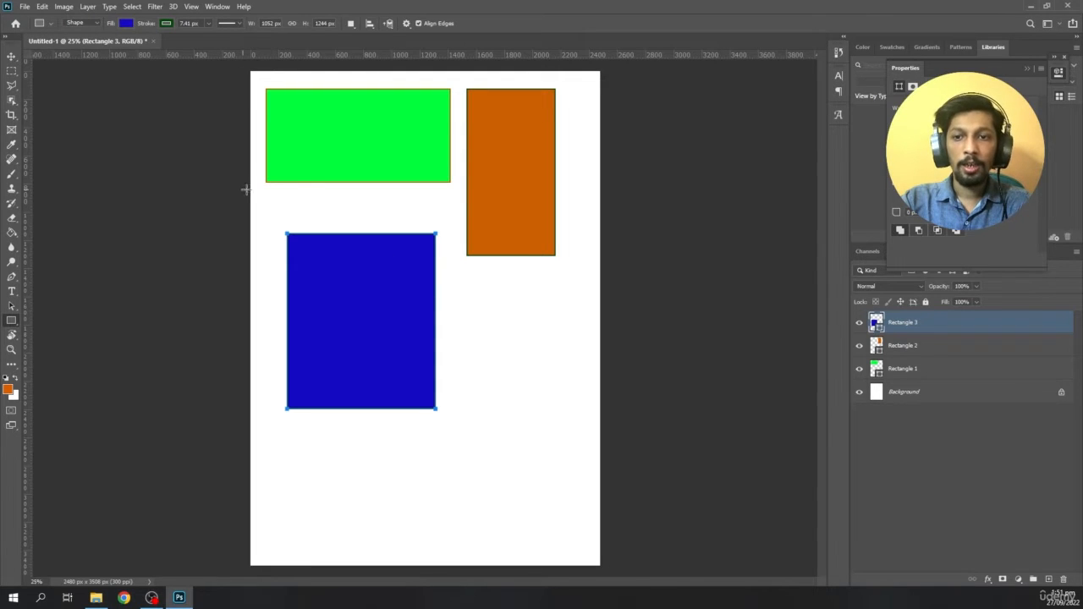
- Move the blue rectangle under the green one with left edges aligned, and place the orange rectangle just to the right of the blue one
left_click(11, 56)
left_click_drag(380, 354, 358, 316)
left_click_drag(492, 243, 455, 350)
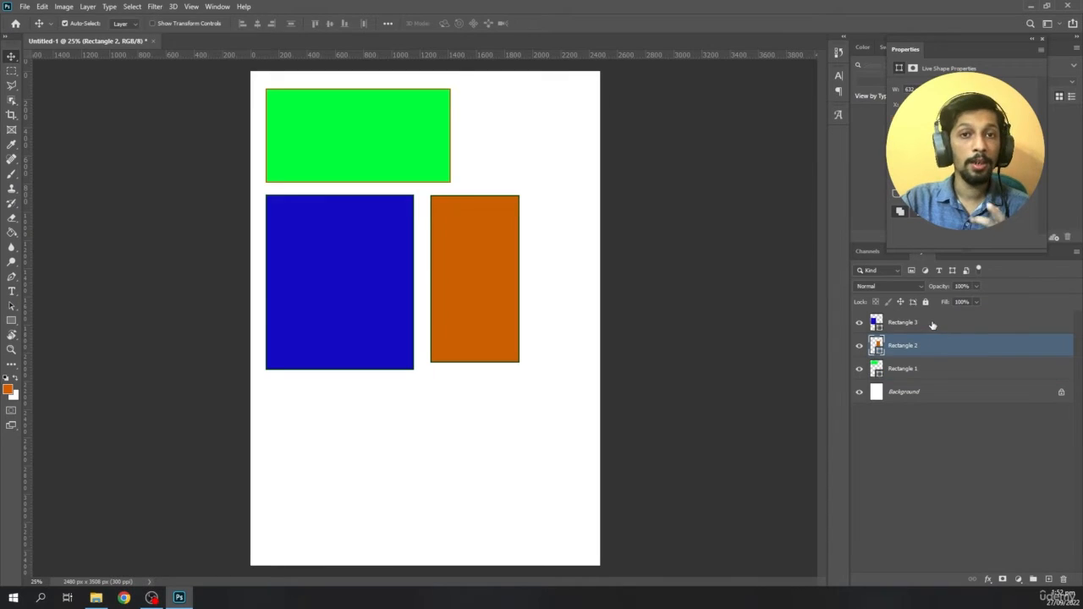
- Move the green, blue and orange rectangles so that all three overlap in the upper half of the page
left_click(932, 325)
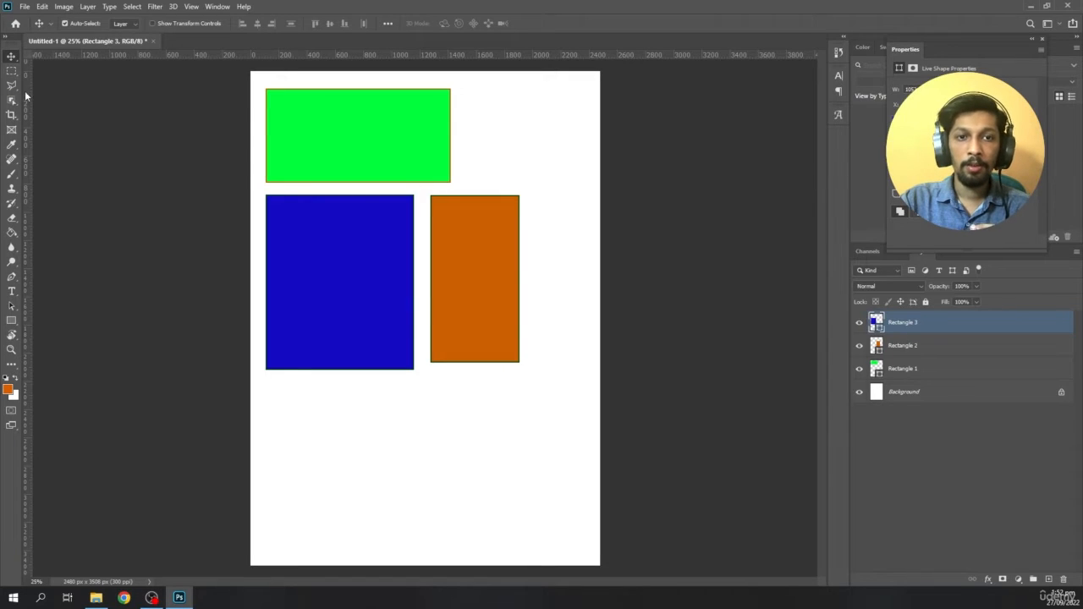
mouse_move(336, 276)
left_mouse_down()
mouse_move(331, 358)
mouse_move(327, 274)
mouse_move(332, 282)
left_mouse_up()
left_click_drag(464, 263, 466, 267)
left_click_drag(387, 151, 405, 153)
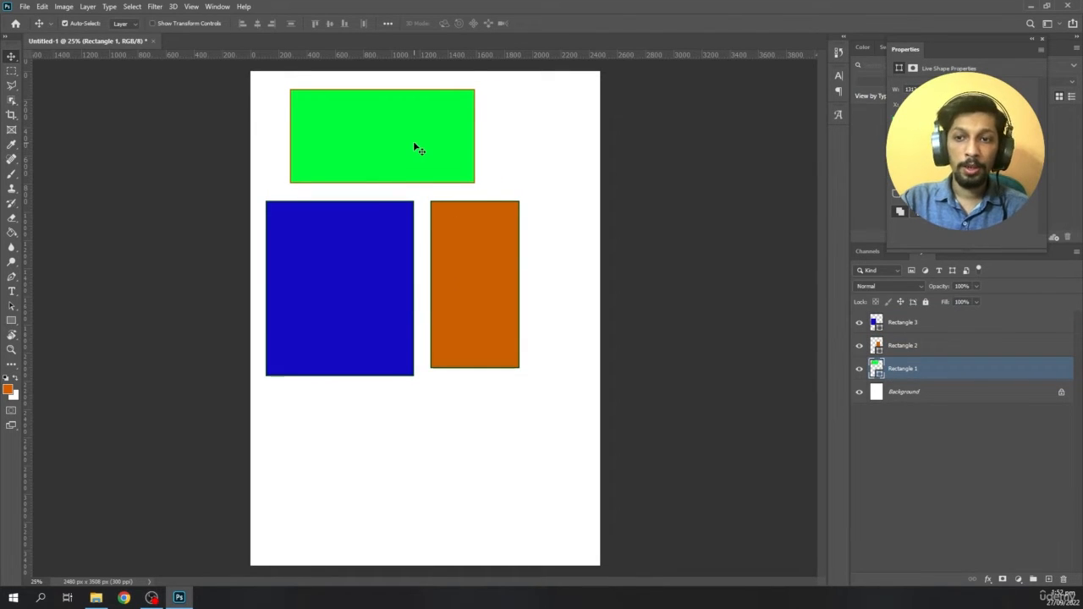
left_click_drag(413, 143, 436, 223)
left_click_drag(370, 254, 392, 237)
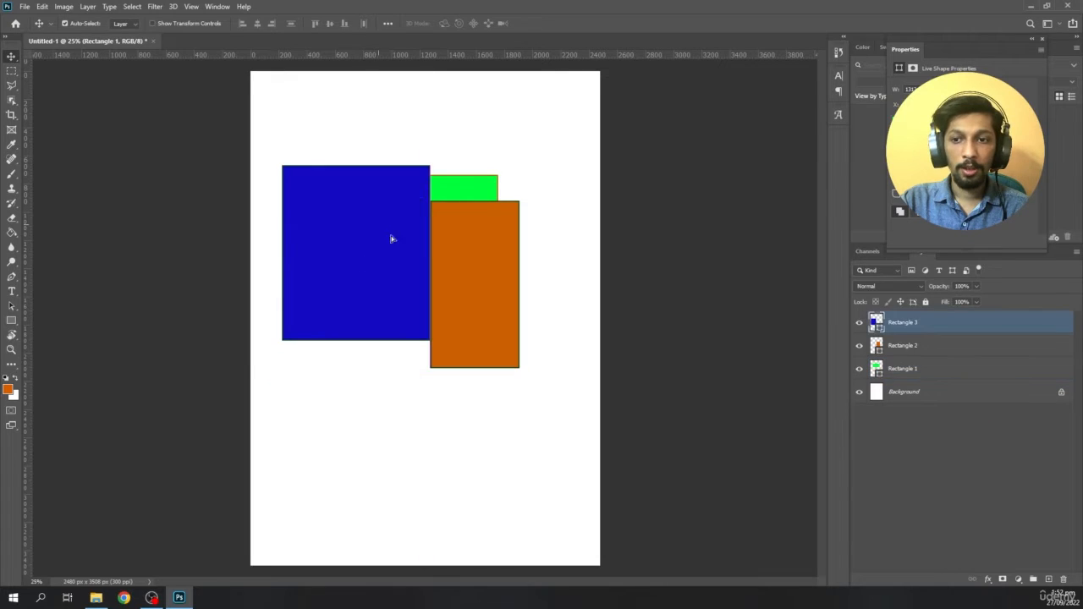
left_click_drag(451, 268, 414, 250)
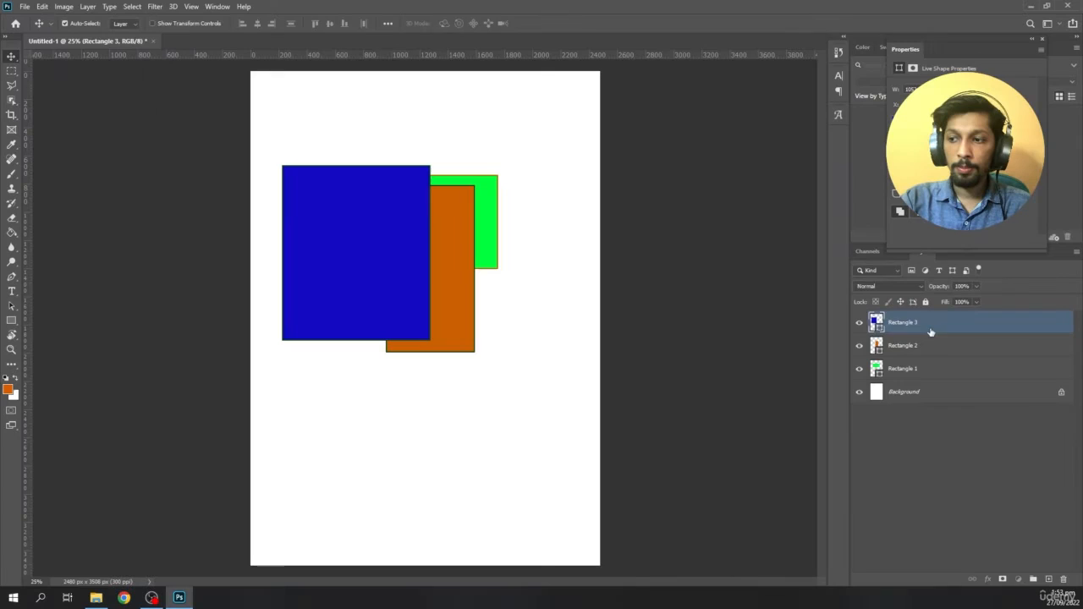
- Move the Rectangle 3 layer to the bottom of the shape layers, directly above Background
left_click_drag(563, 247, 558, 401)
left_click_drag(928, 375, 927, 375)
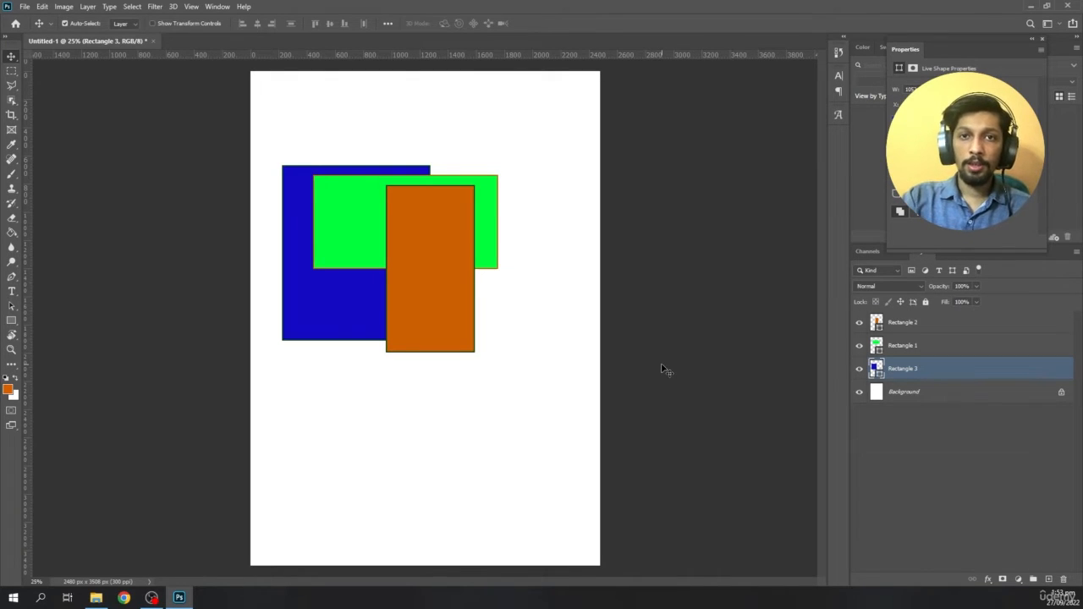
- Place the Rectangle 2 layer below Rectangle 1, and shift the green rectangle slightly down and right over the other two
left_click(917, 345)
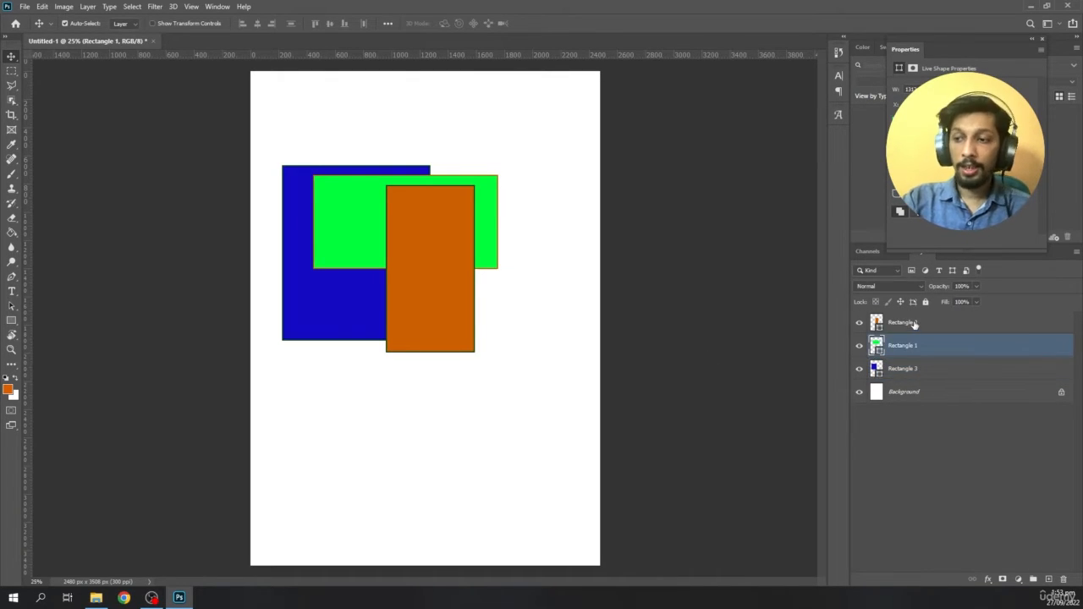
left_click_drag(914, 324, 911, 351)
left_click_drag(445, 236, 458, 273)
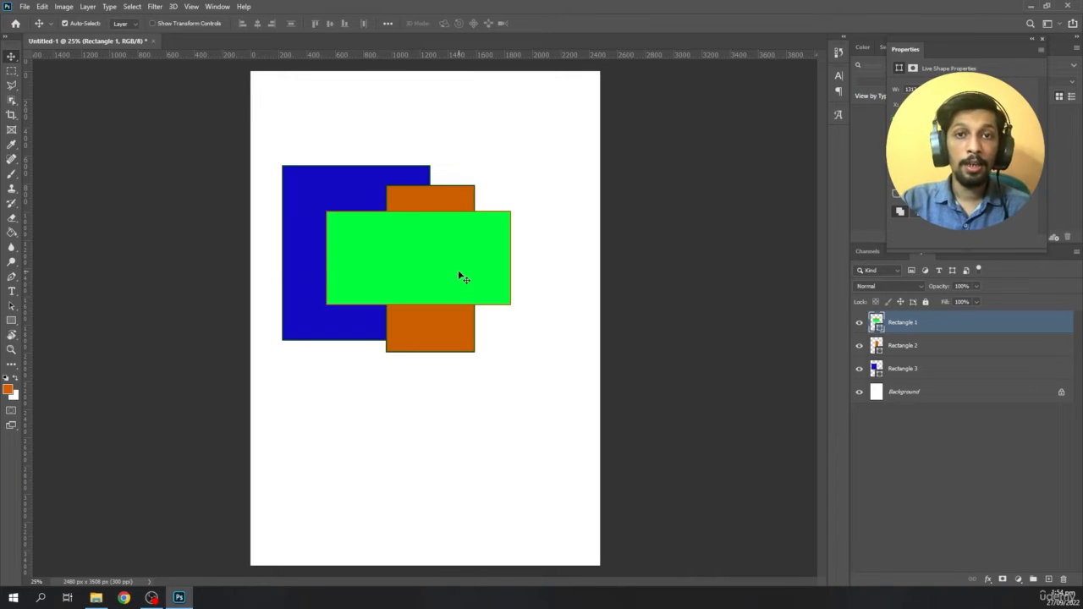
- Add a horizontal text reading HELLO in the empty area below the rectangles
left_click(13, 294)
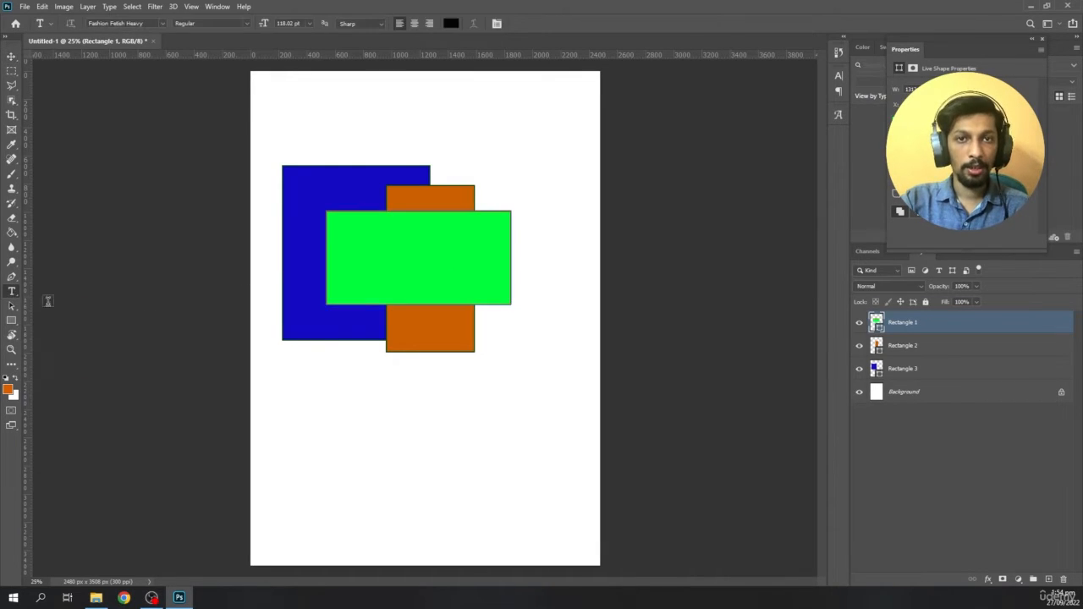
left_click(335, 420)
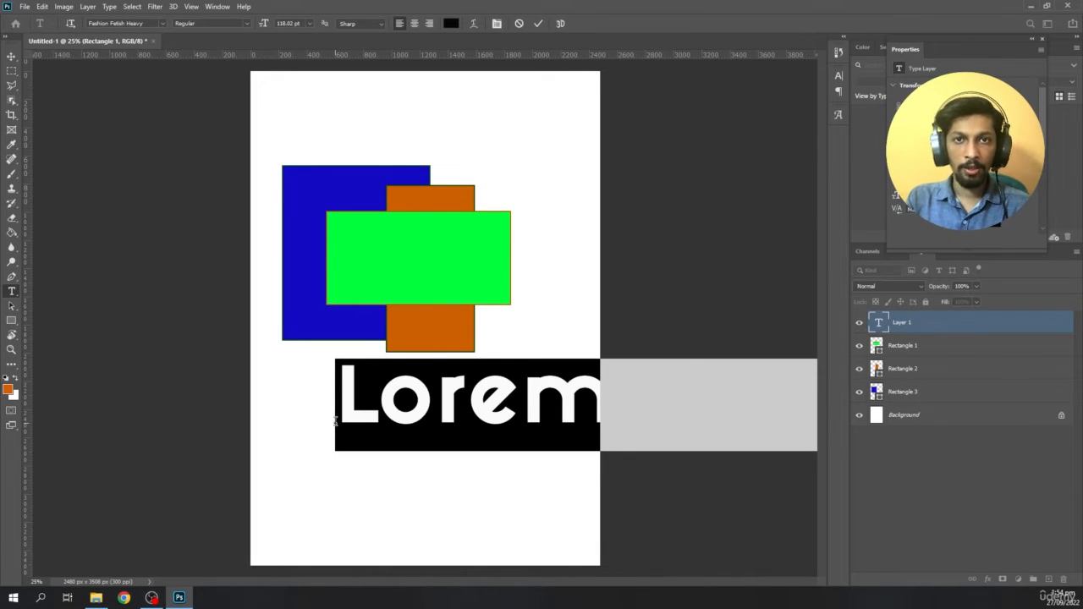
type("H")
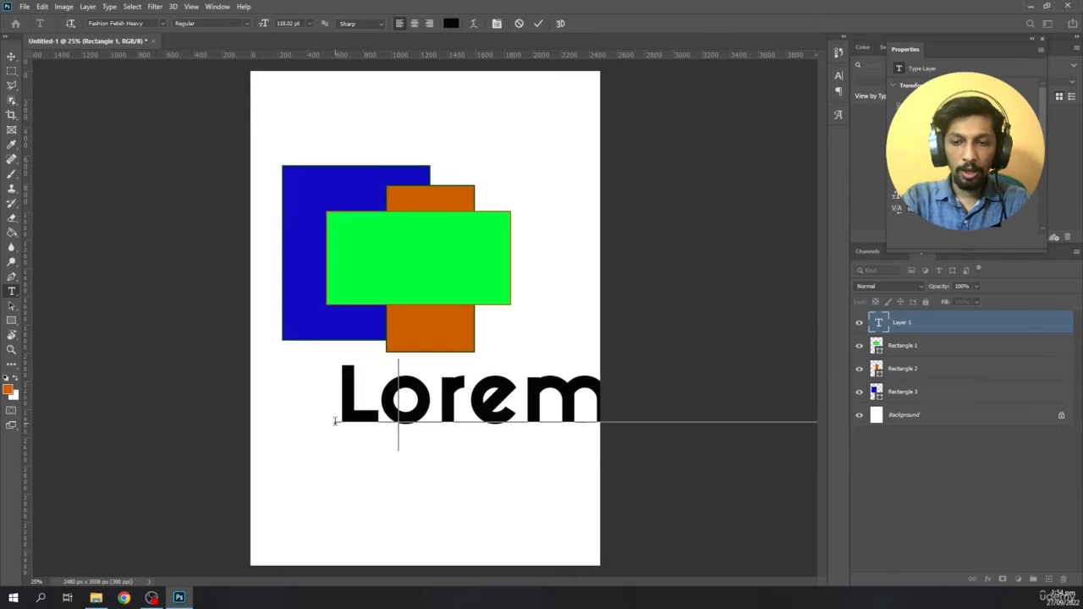
type("ELLO")
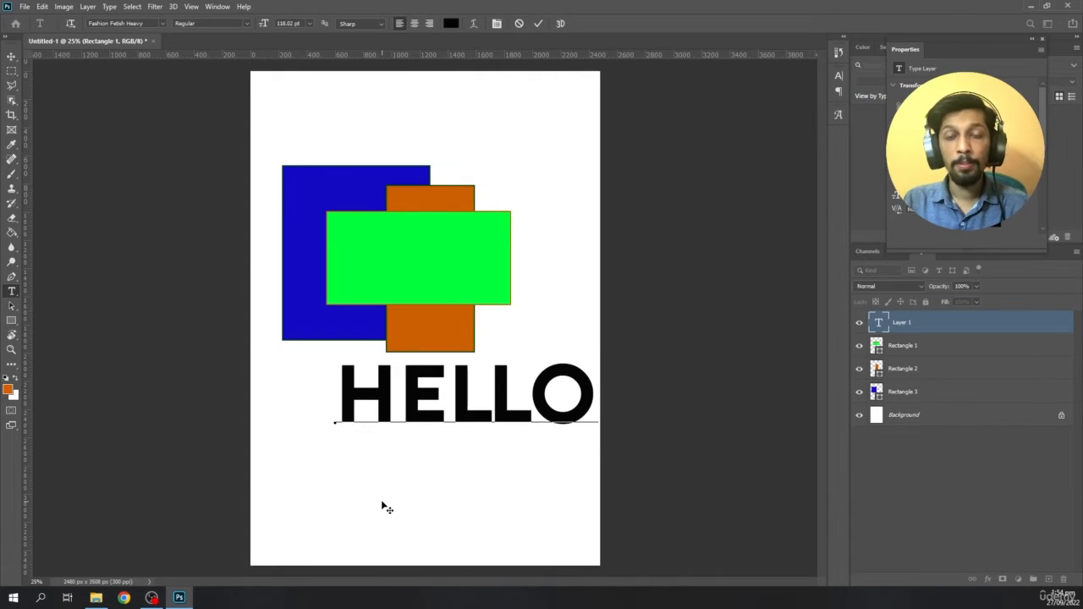
- Undo the typed text and enter HELLO again in capitals over the placeholder
key("ctrl+z")
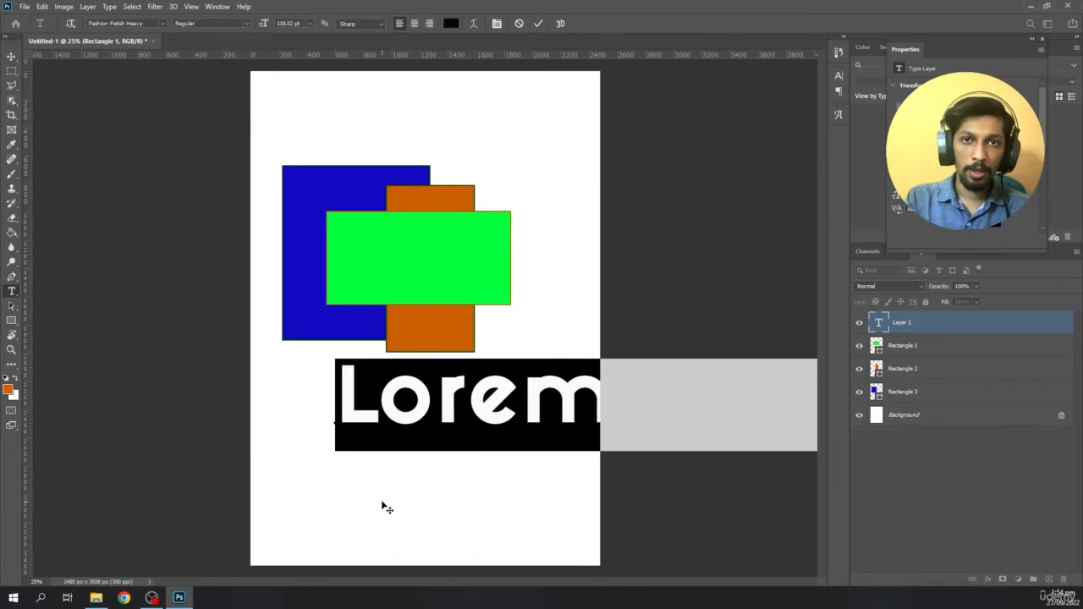
type("HEll")
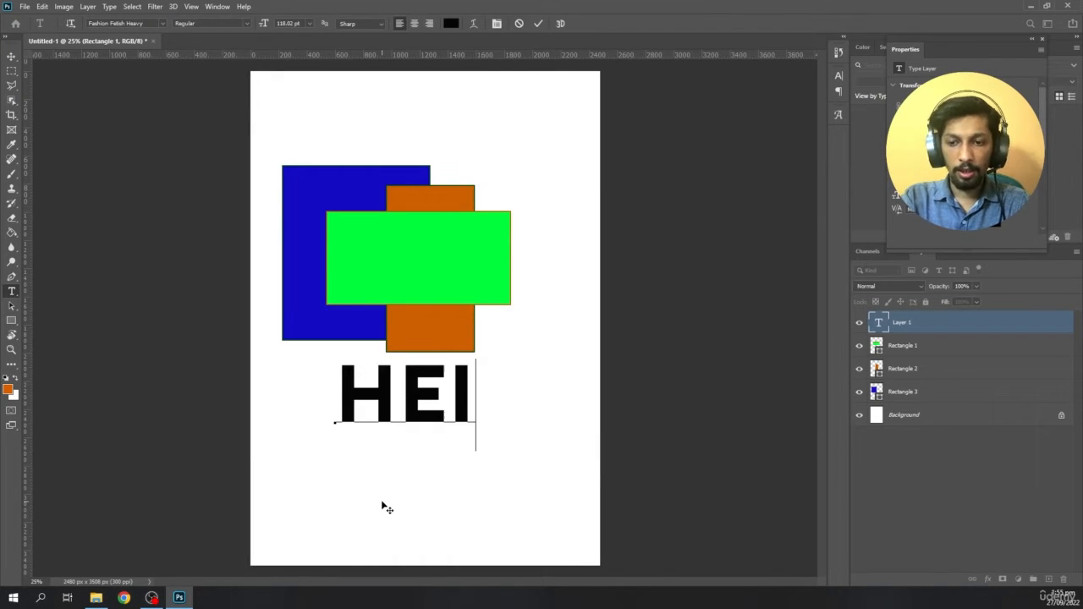
key("BackSpace")
key("BackSpace")
type("LLO")
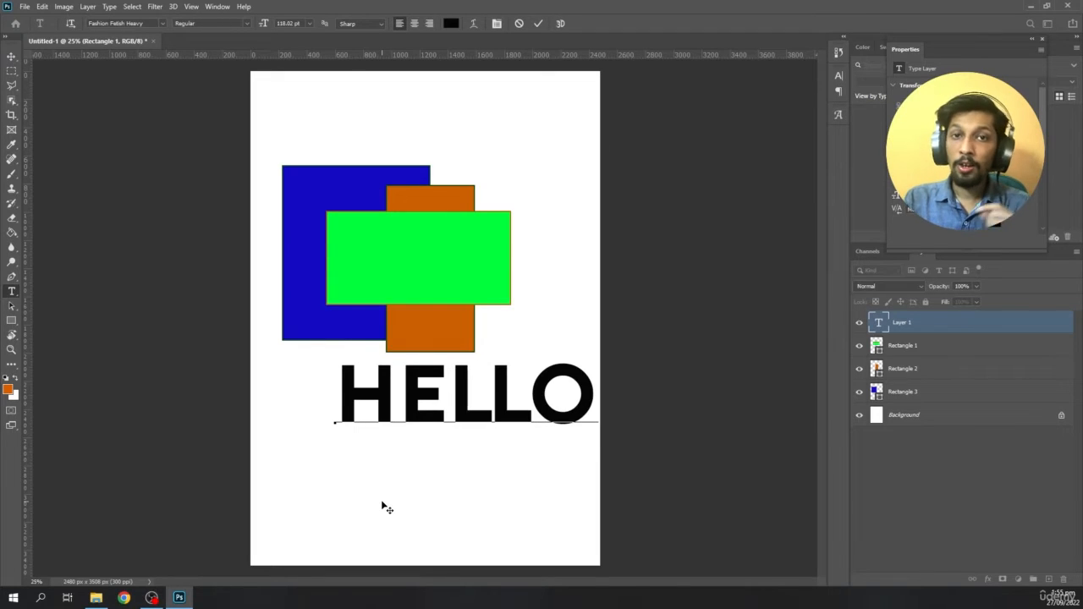
- Finish the text entry and move the HELLO text down to the lower part of the page
left_click(11, 56)
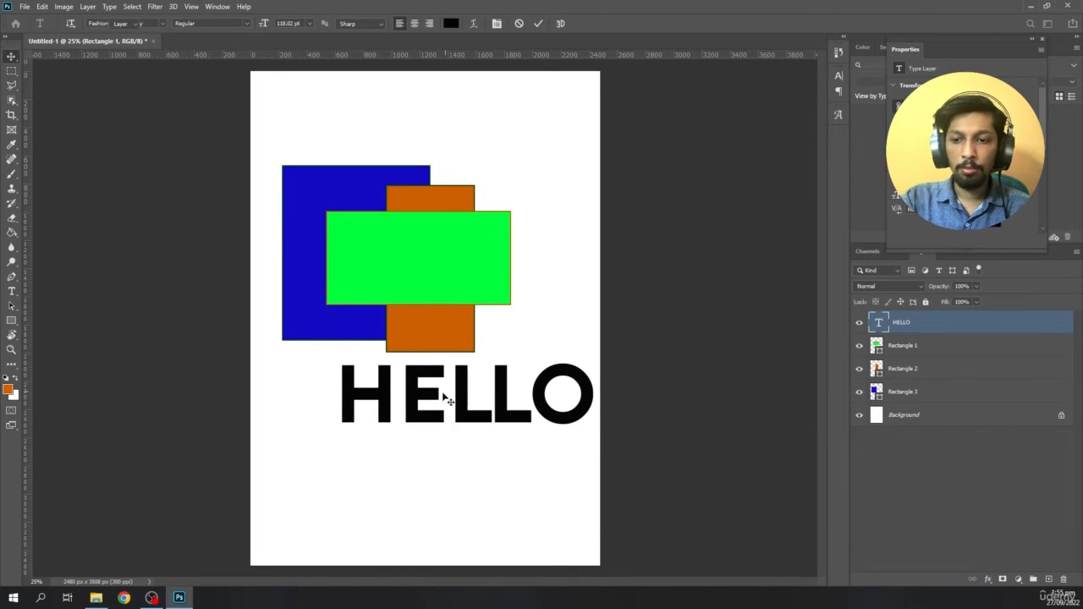
left_click_drag(421, 417, 392, 495)
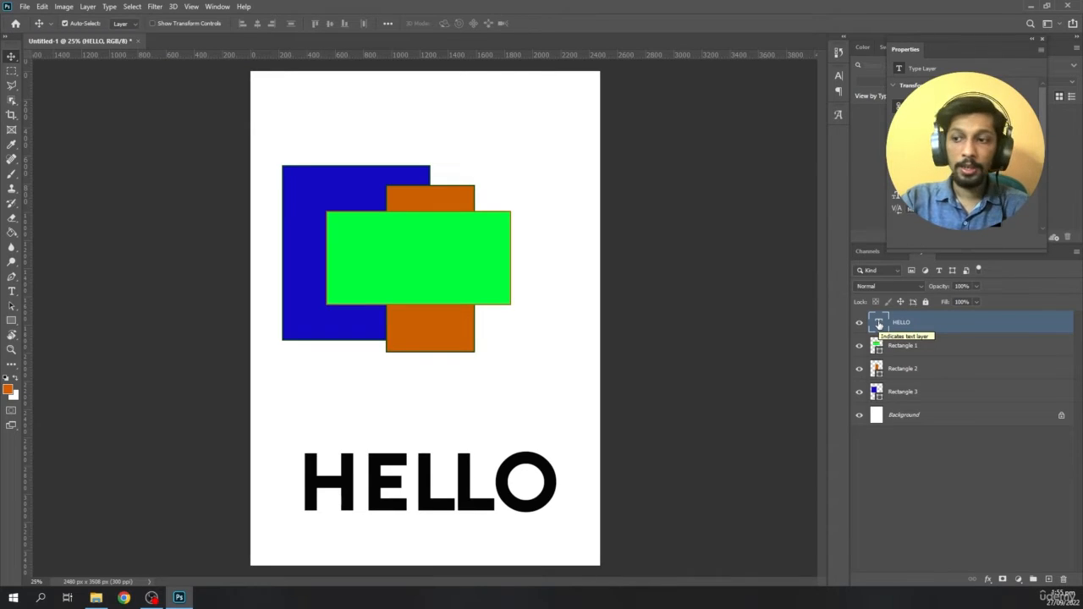
- Change the font of the HELLO text to Azonix
double_click(878, 323)
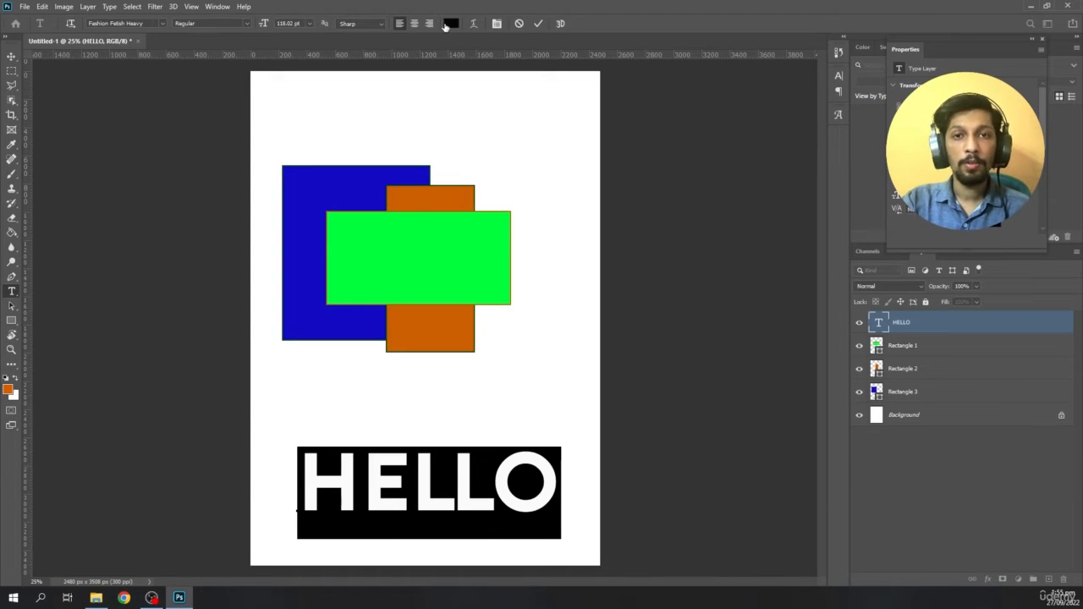
left_click(162, 24)
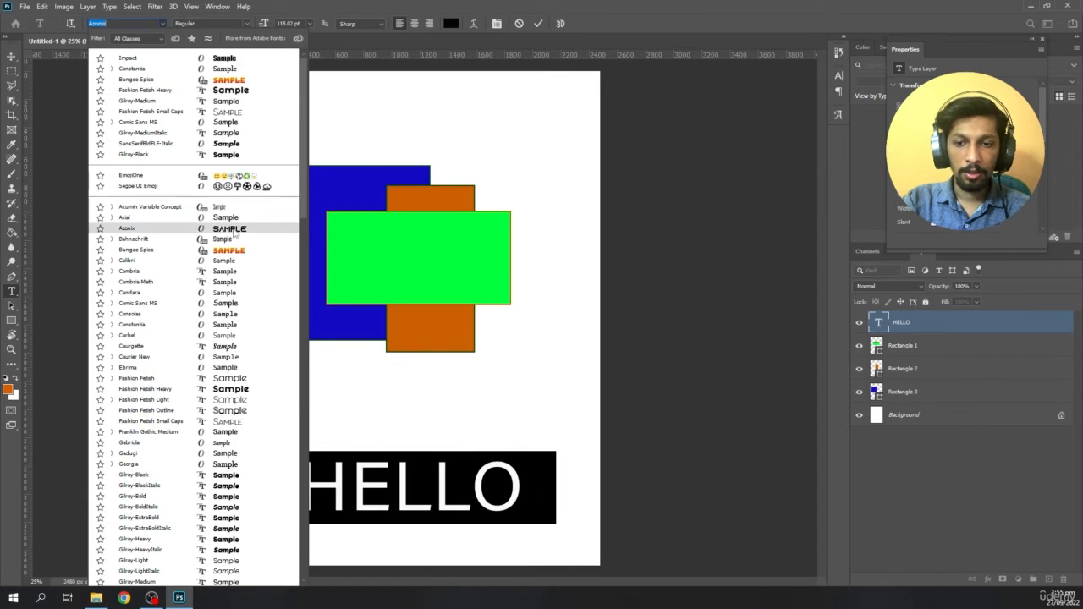
left_click(236, 236)
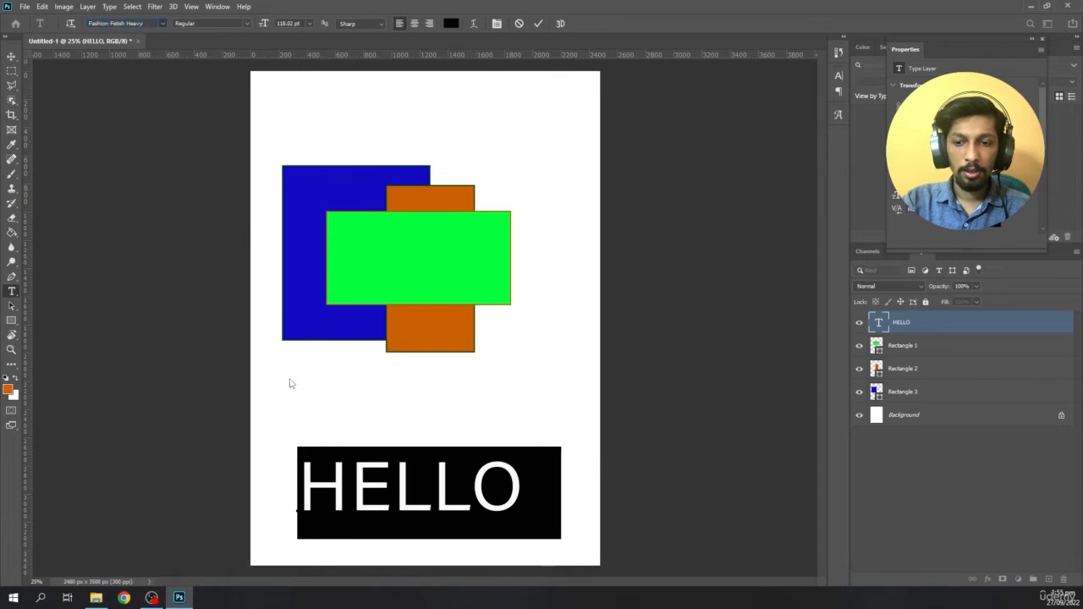
- Try font sizes of 36 pt, 60 pt and 300 pt on the whole HELLO text
left_click(361, 478)
key("ctrl+a")
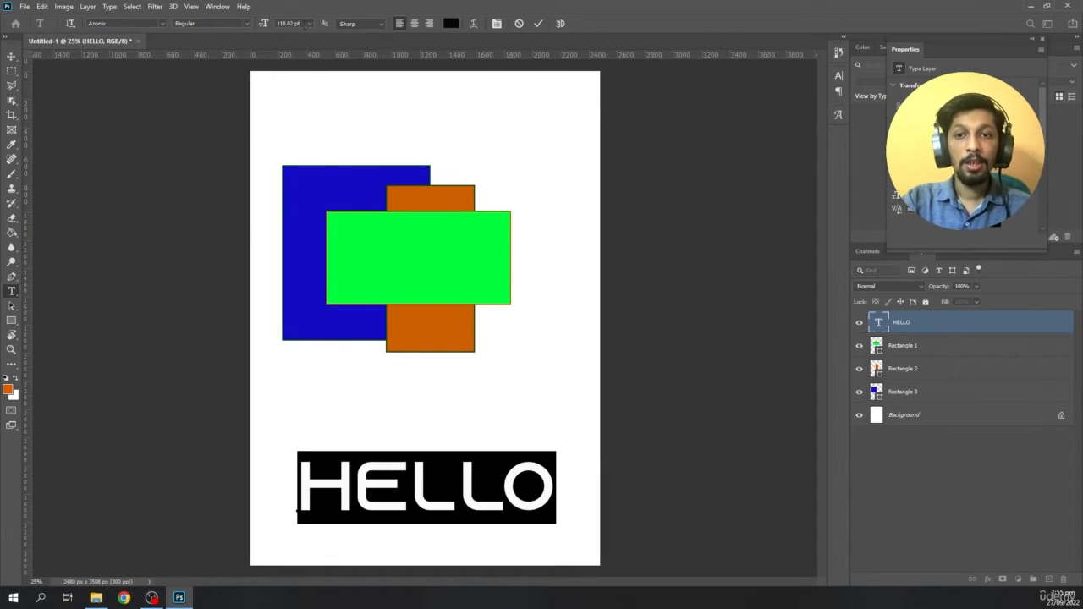
left_click(310, 24)
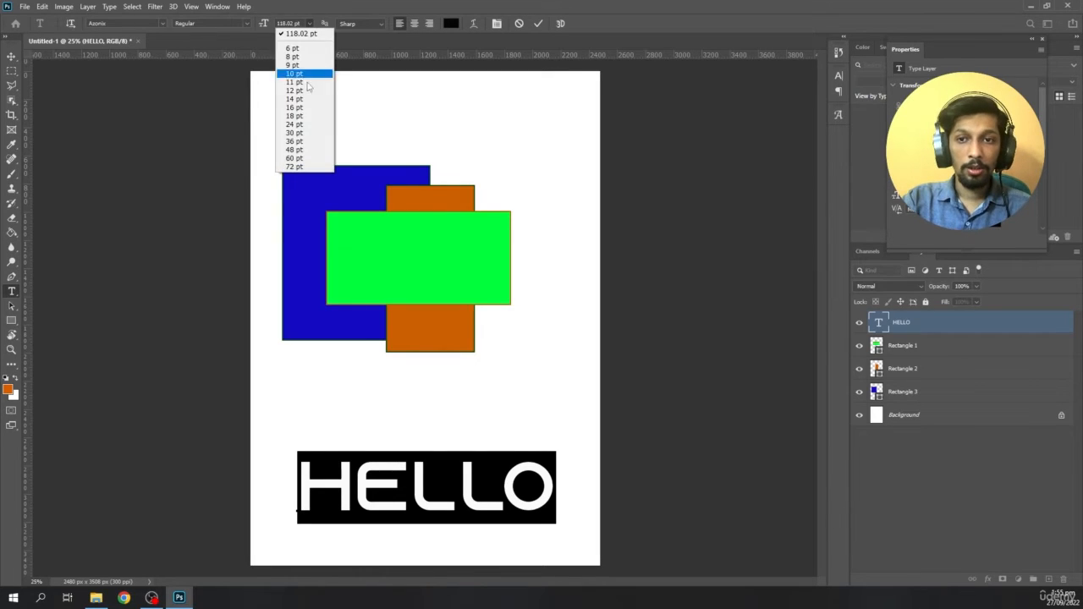
left_click(306, 142)
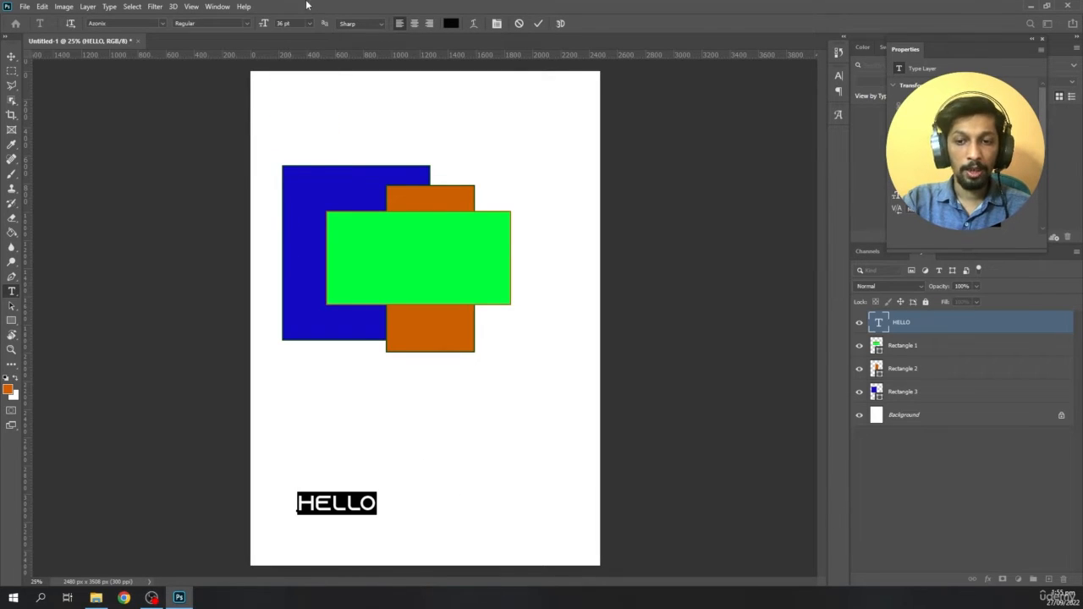
left_click(310, 24)
left_click(296, 158)
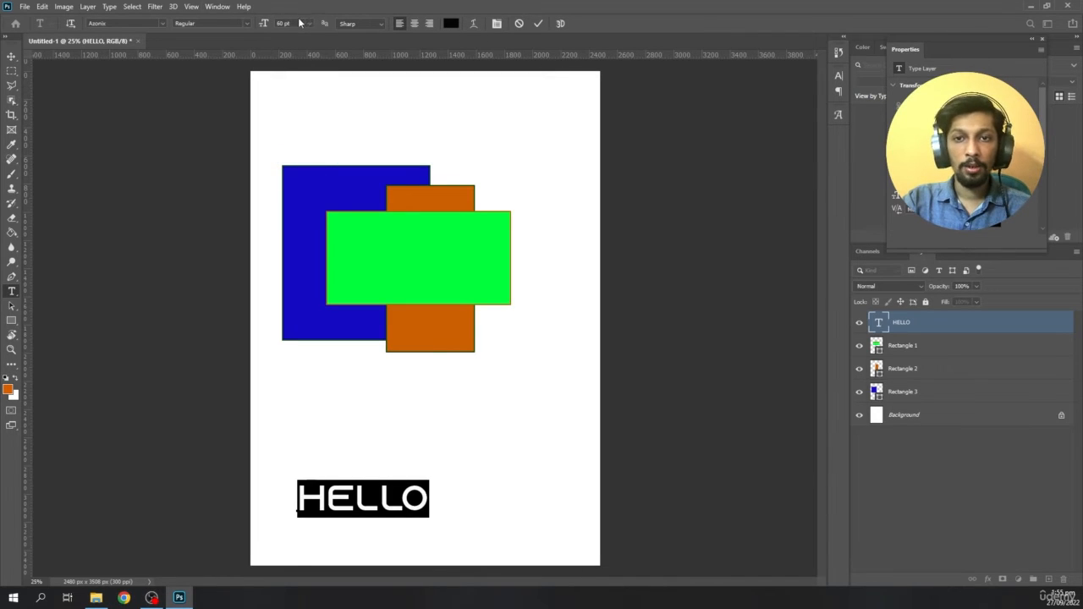
left_click_drag(300, 24, 257, 24)
type("300")
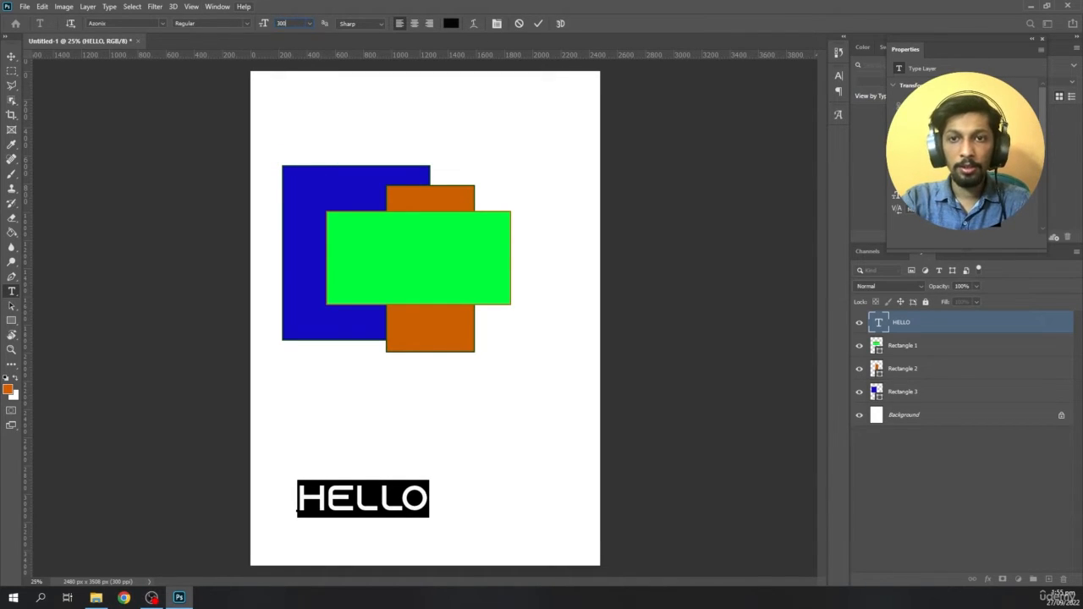
key("Return")
- Set the HELLO text size to 100 pt and move the text up to just below the rectangles
type("100")
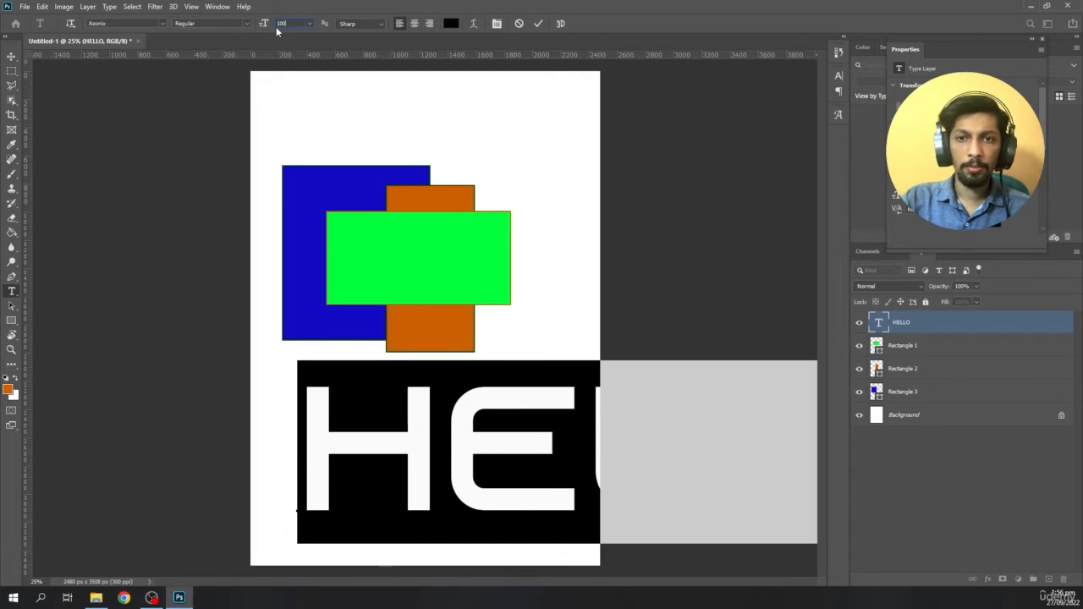
key("Return")
left_click(12, 56)
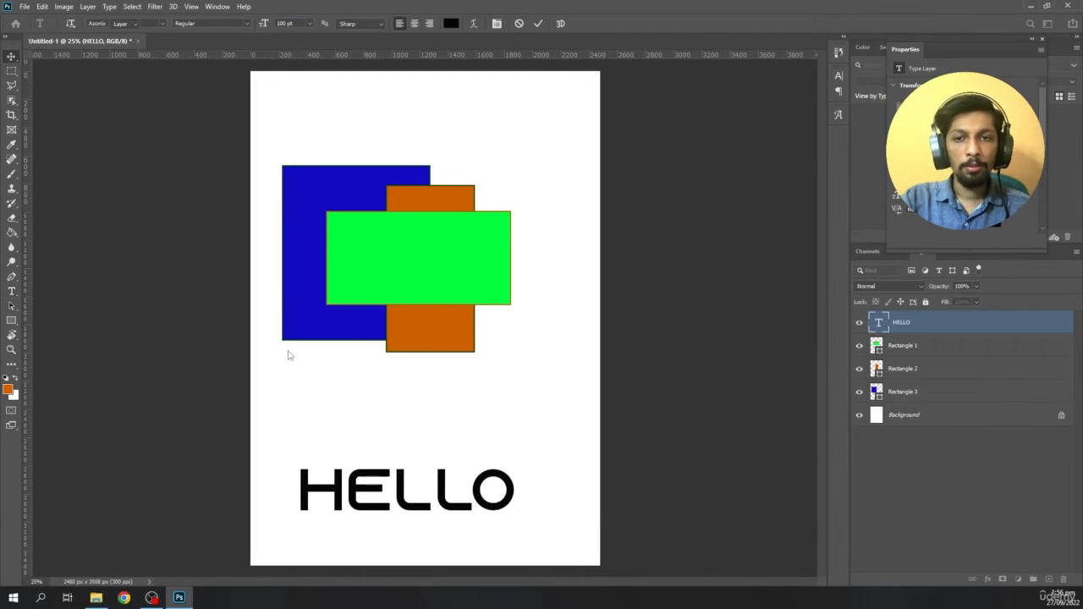
left_click_drag(357, 481, 374, 414)
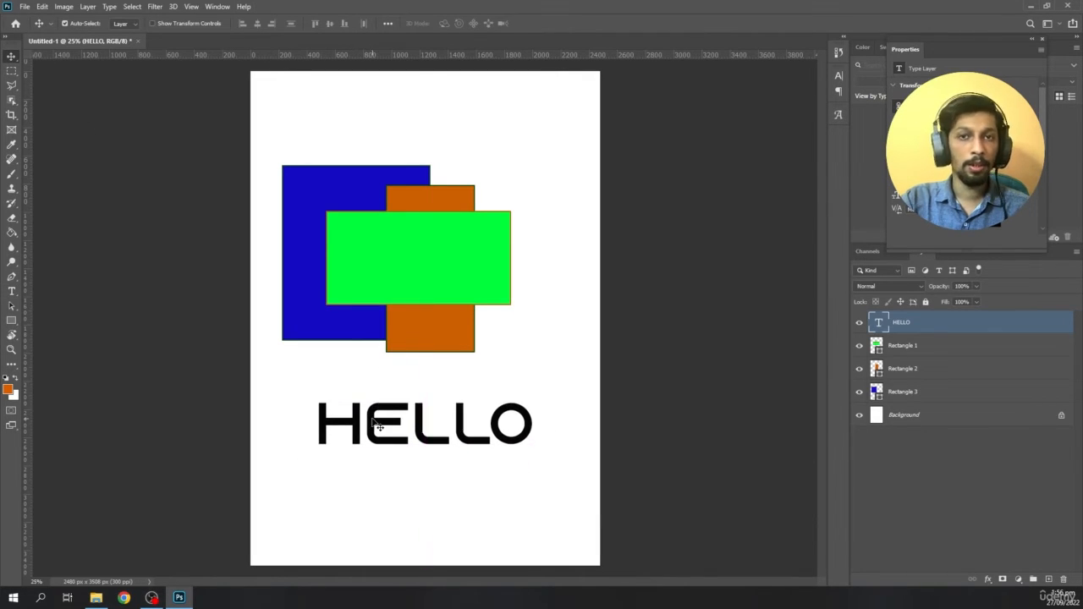
- Recolor the HELLO text bright red, finish the text edit and deselect the layer
double_click(879, 323)
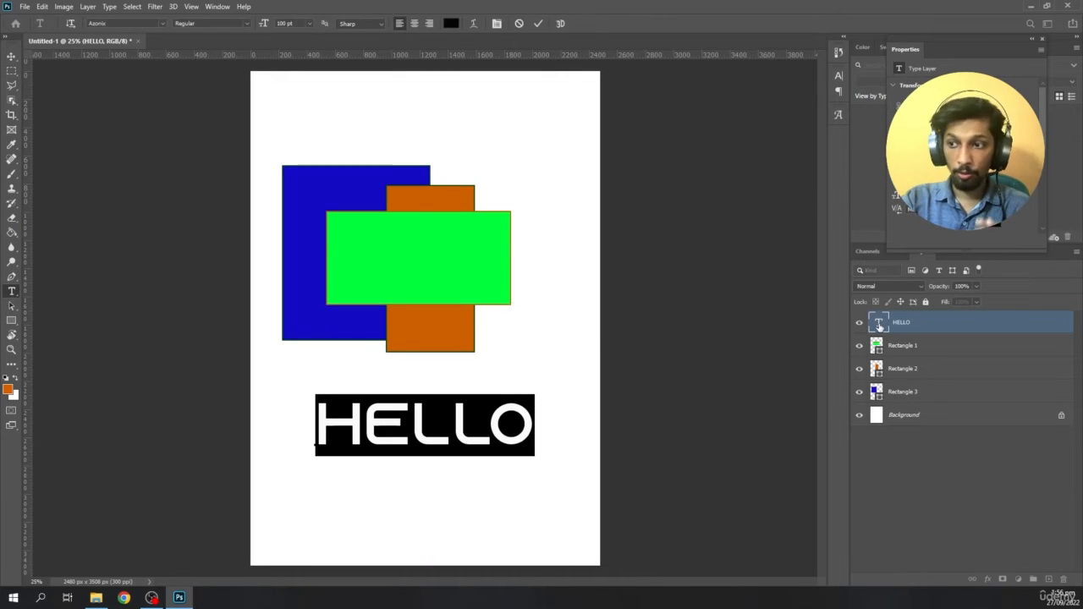
left_click(451, 23)
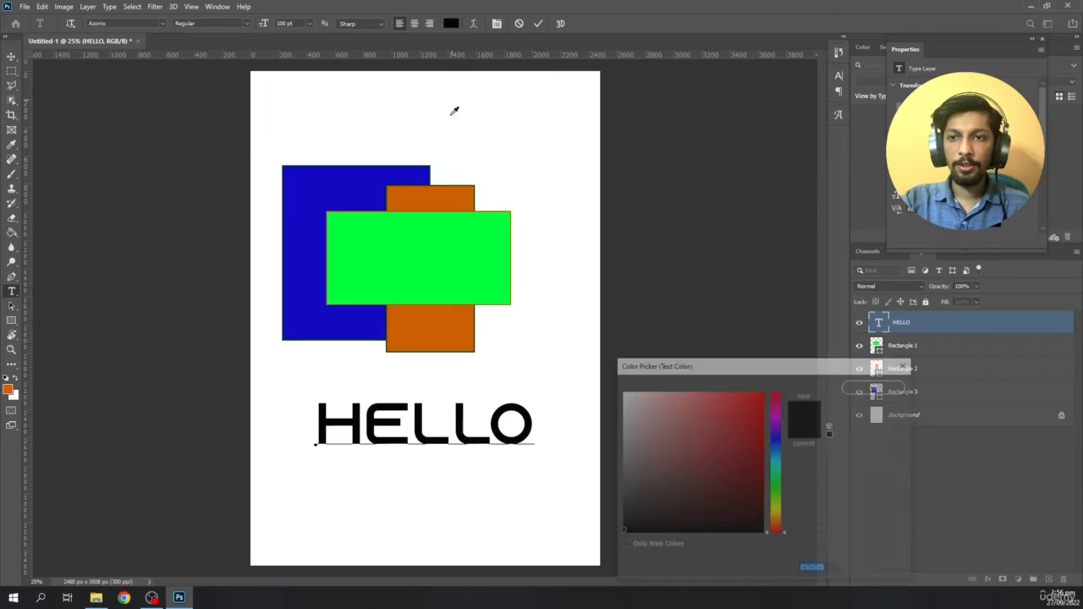
left_click_drag(766, 481, 771, 396)
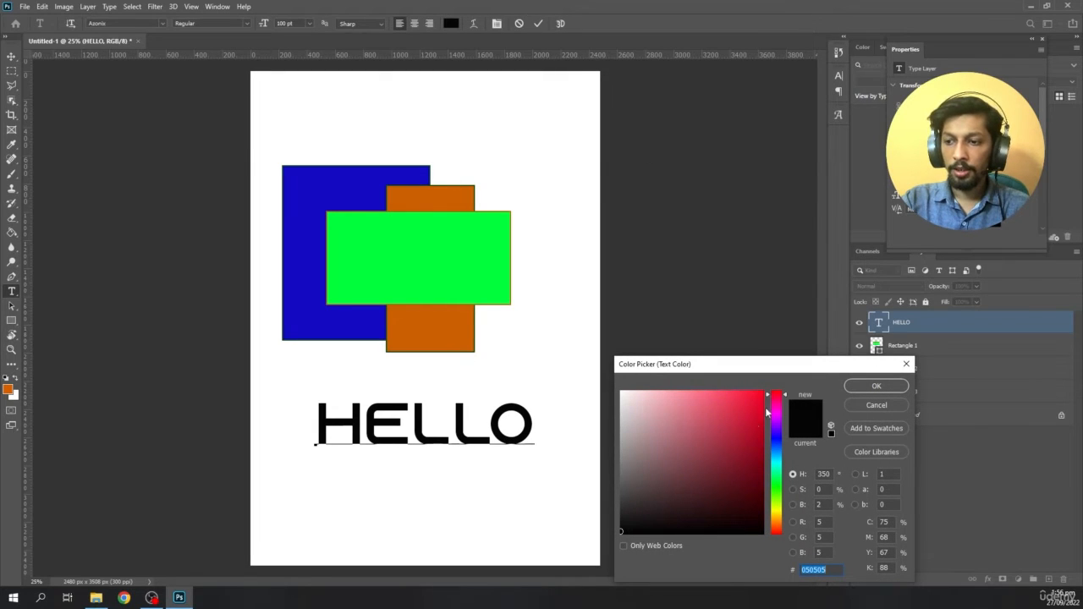
left_click(762, 394)
left_click(876, 386)
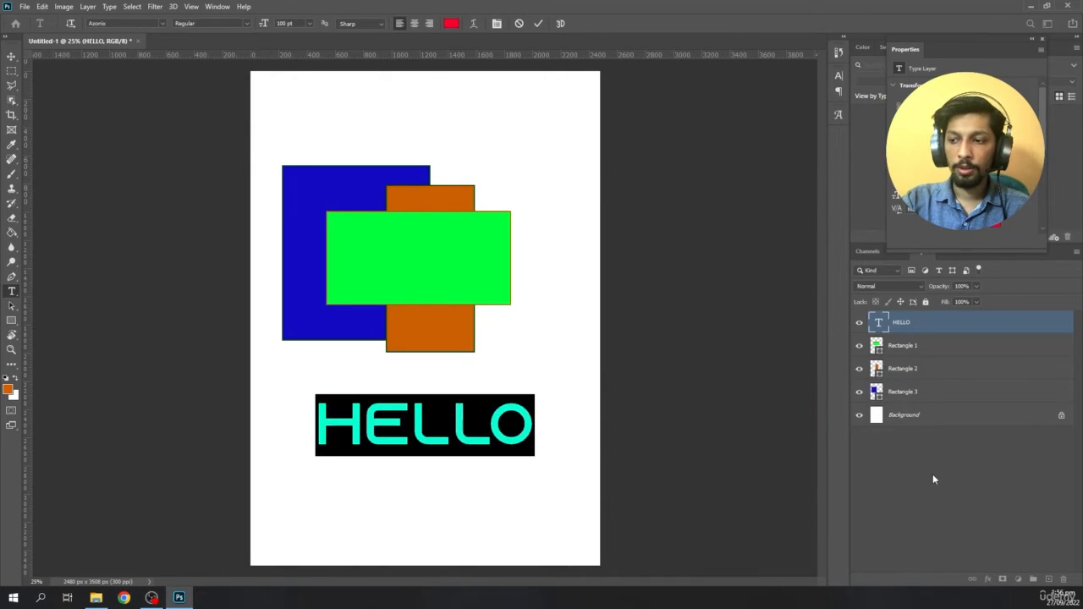
left_click(933, 474)
key("v")
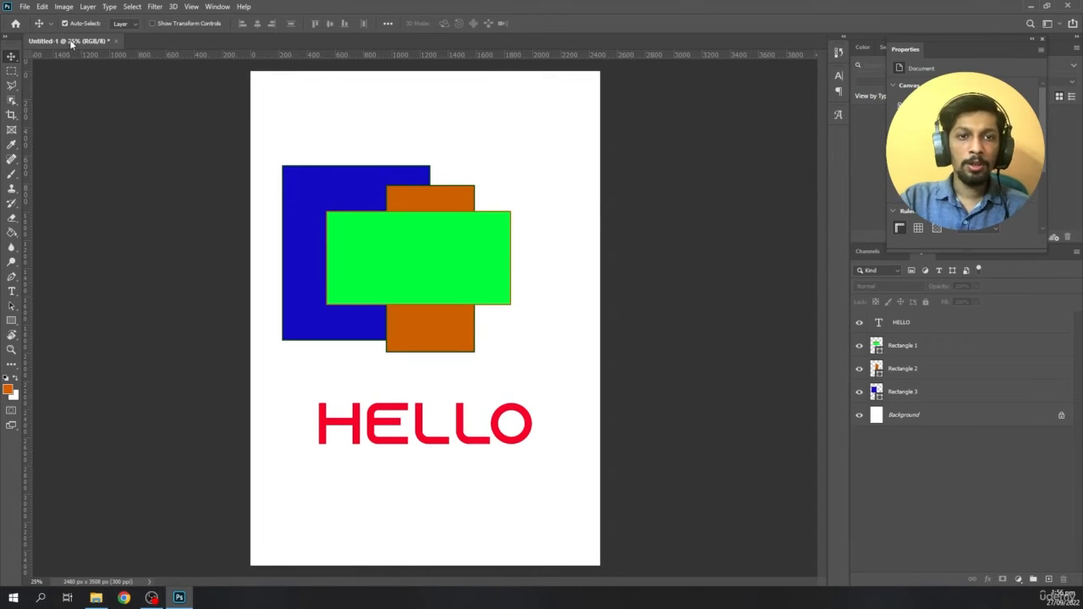
- Place the ezgif.com-gif-maker motorcycle image as an embedded object and position it over the rectangles
left_click(25, 7)
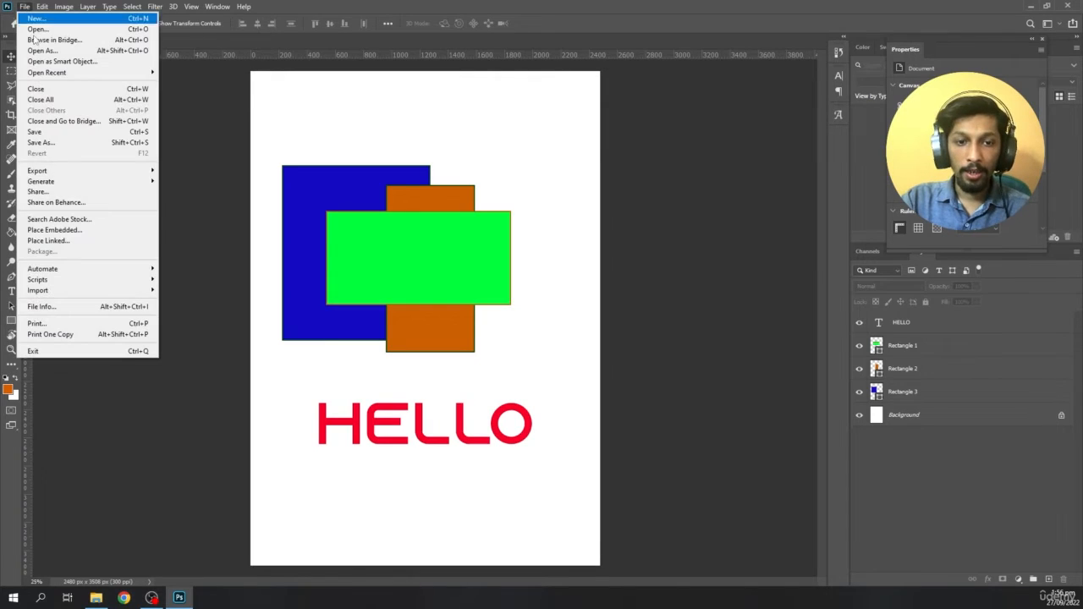
left_click(61, 231)
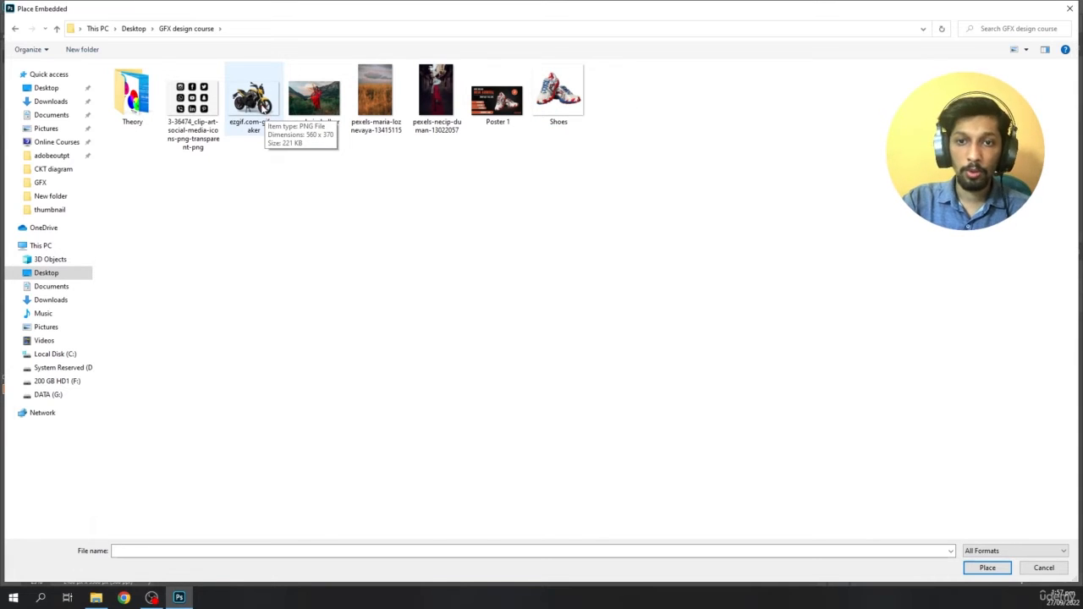
double_click(252, 100)
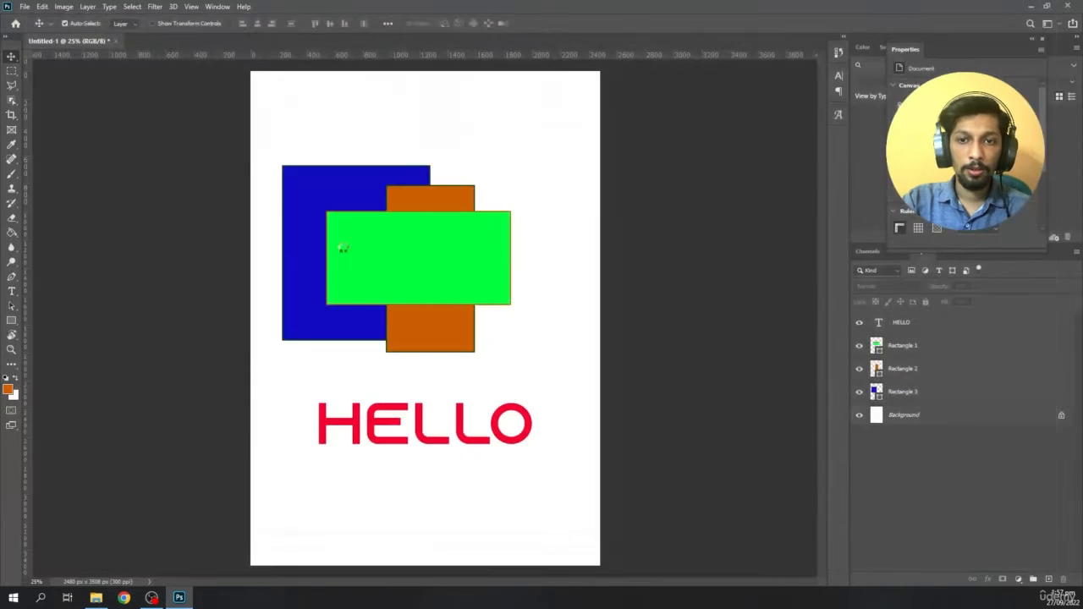
left_click_drag(436, 390, 432, 251)
key("Return")
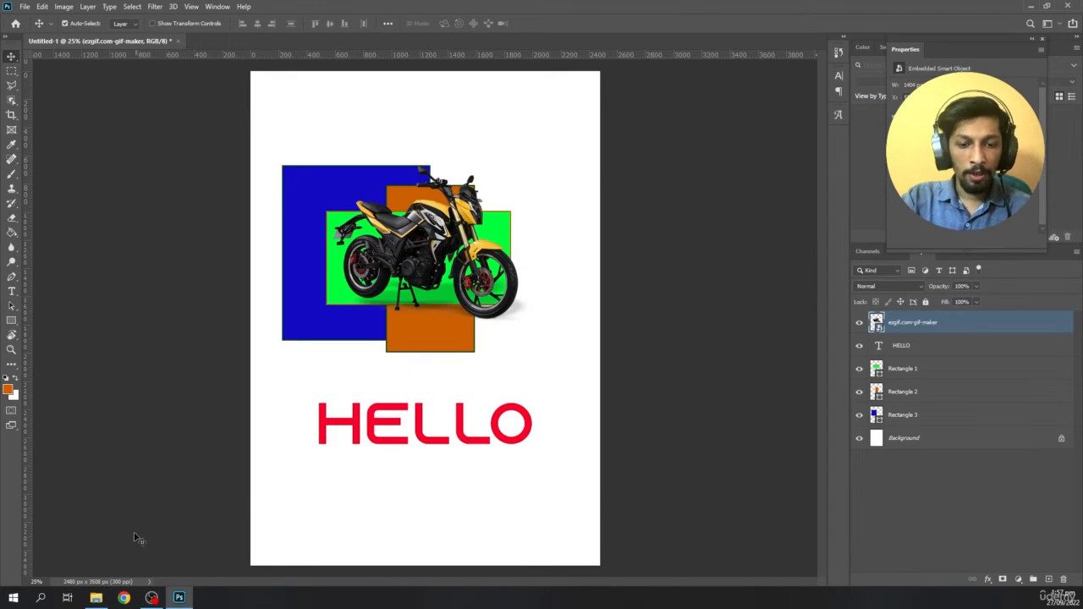
- Switch to File Explorer to view the images in the GFX design course folder, and minimise the window
left_click(96, 597)
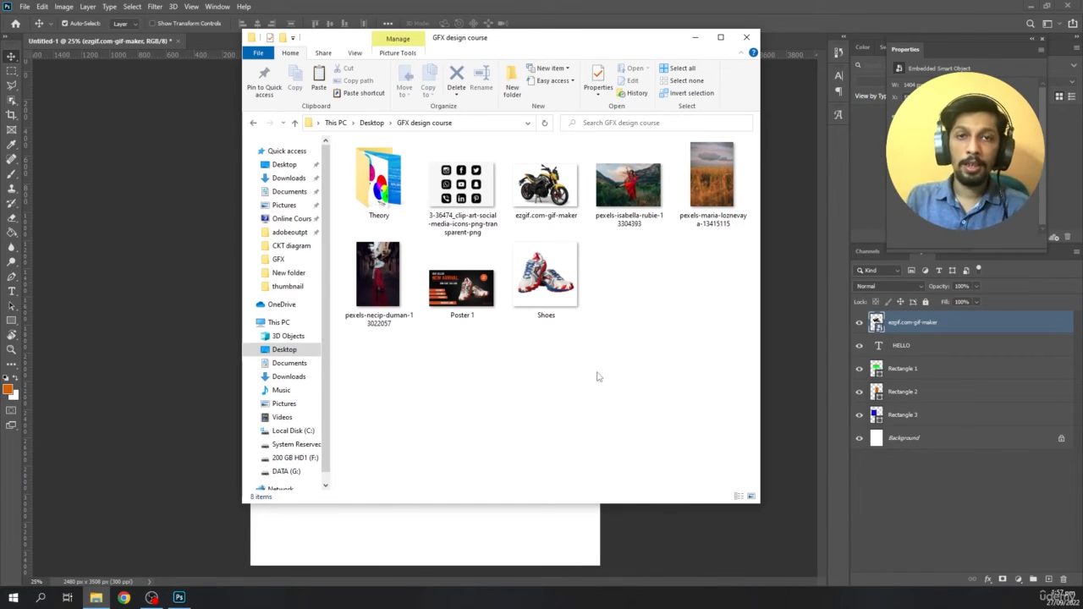
left_click(693, 37)
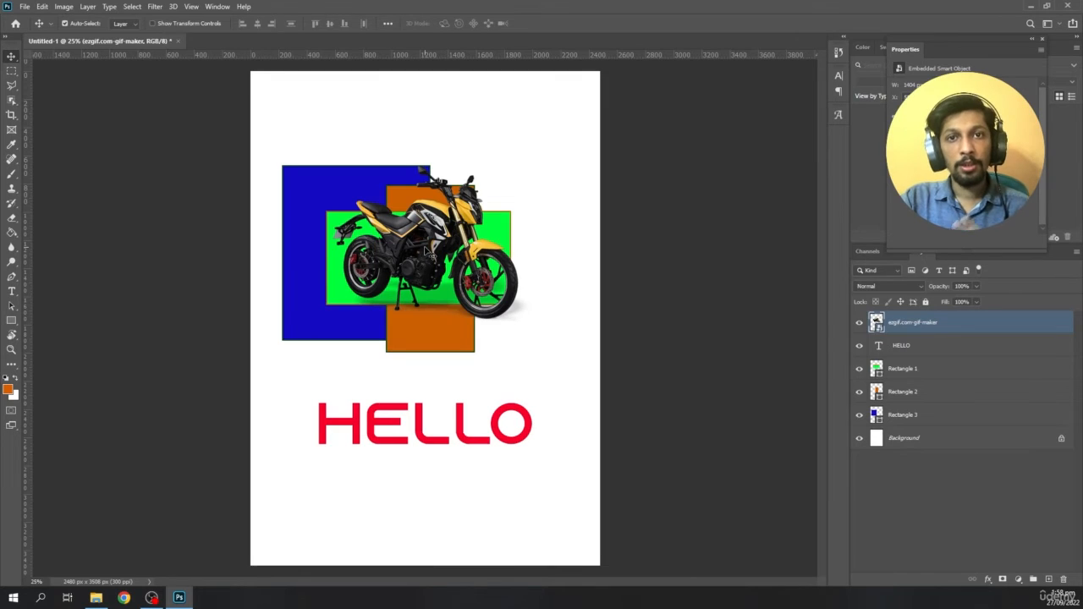
- Save the document as Class 1 Project 1 in Photoshop PSD format in the GFX design course folder, accepting the format options
left_click(25, 7)
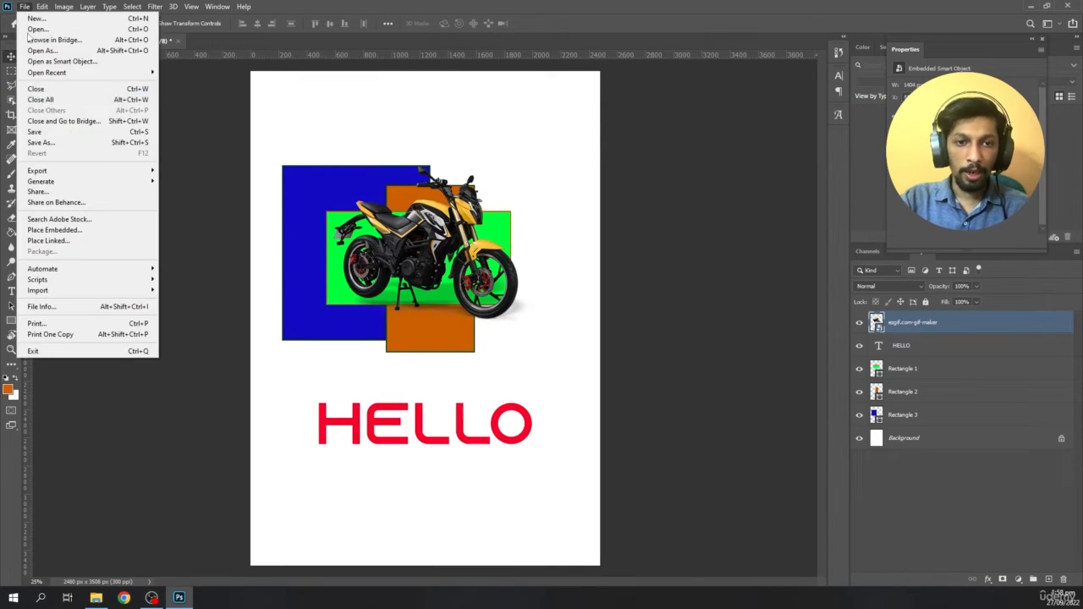
left_click(34, 132)
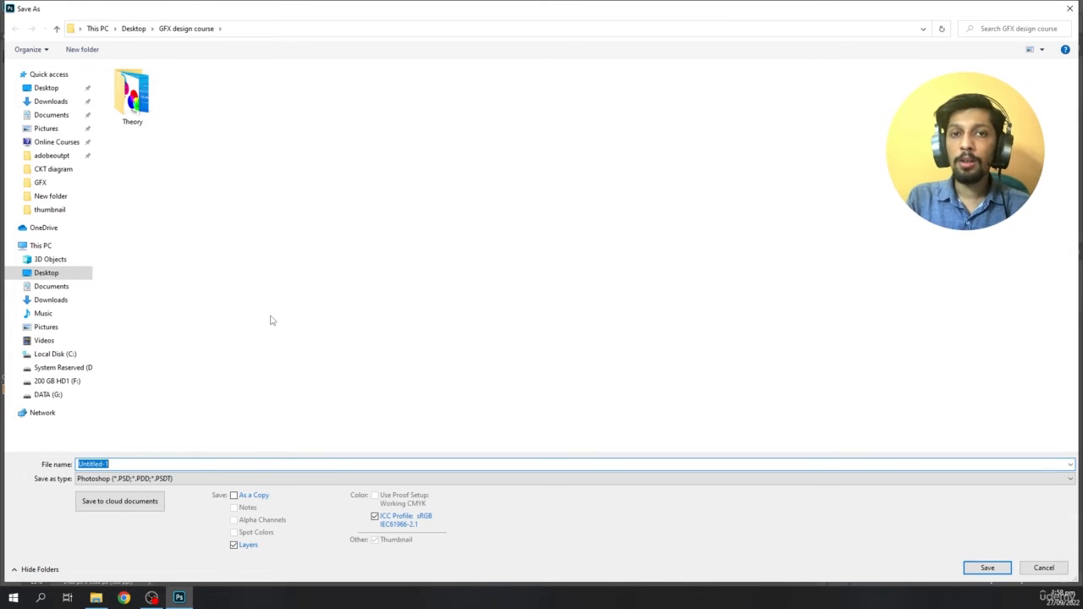
left_click(140, 466)
key("ctrl+a")
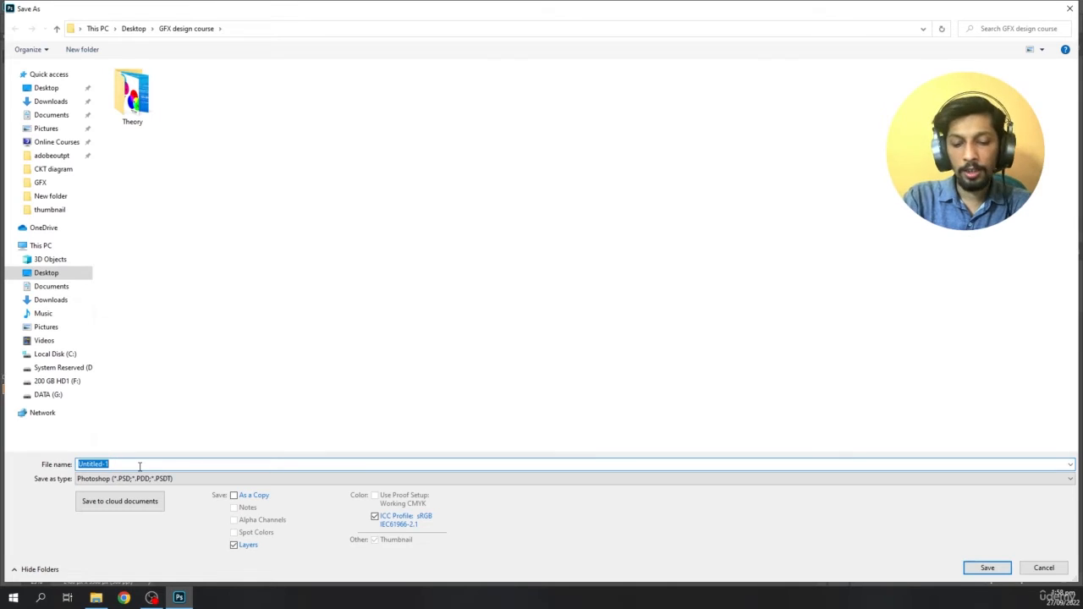
type("Class")
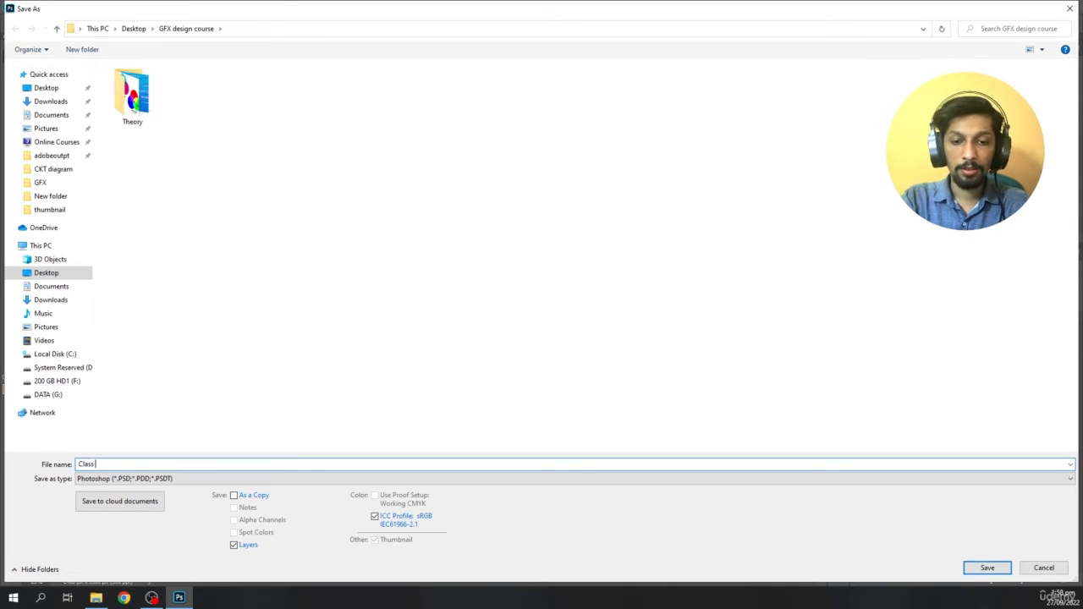
type(" 1 Project 1")
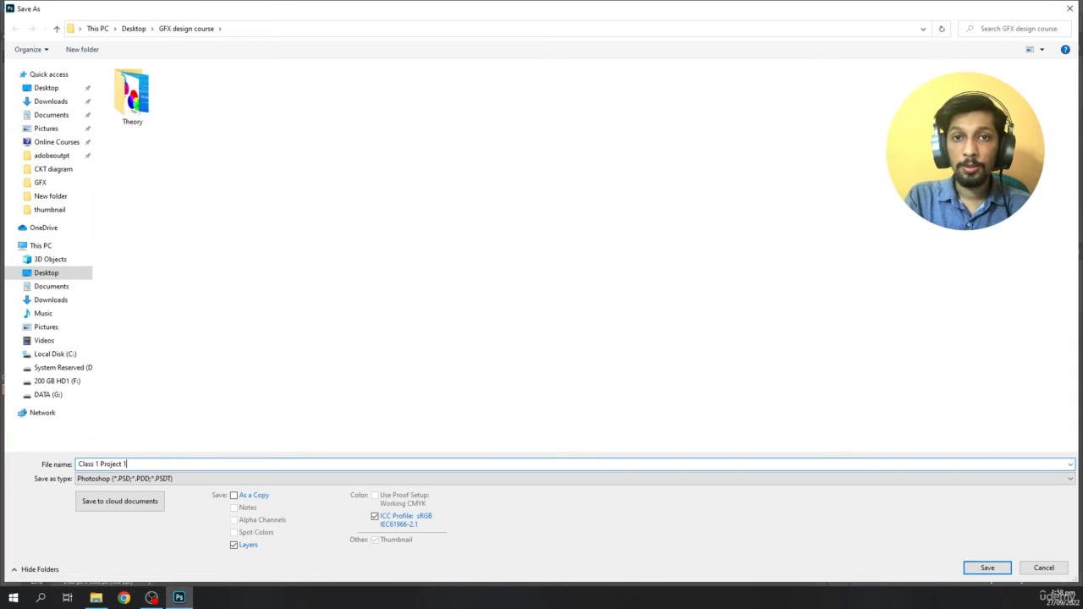
left_click(127, 478)
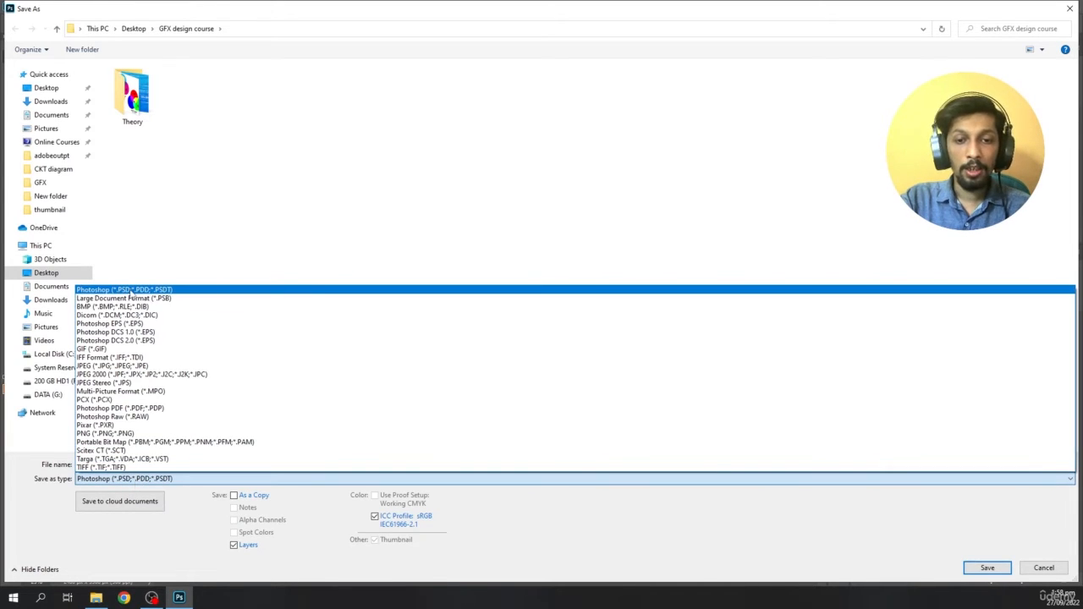
left_click(130, 290)
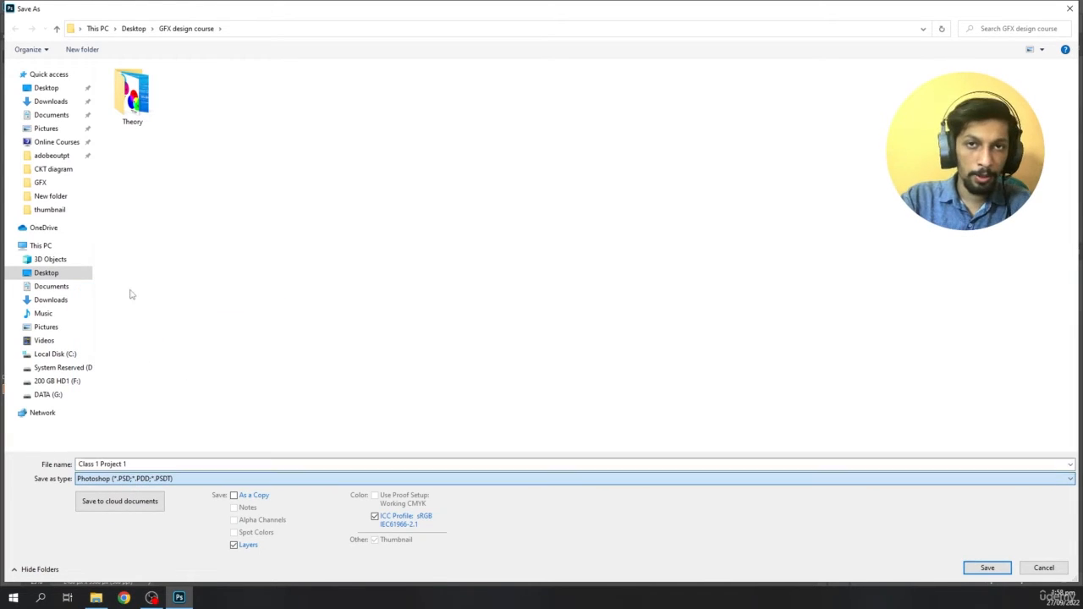
left_click(983, 571)
left_click(657, 170)
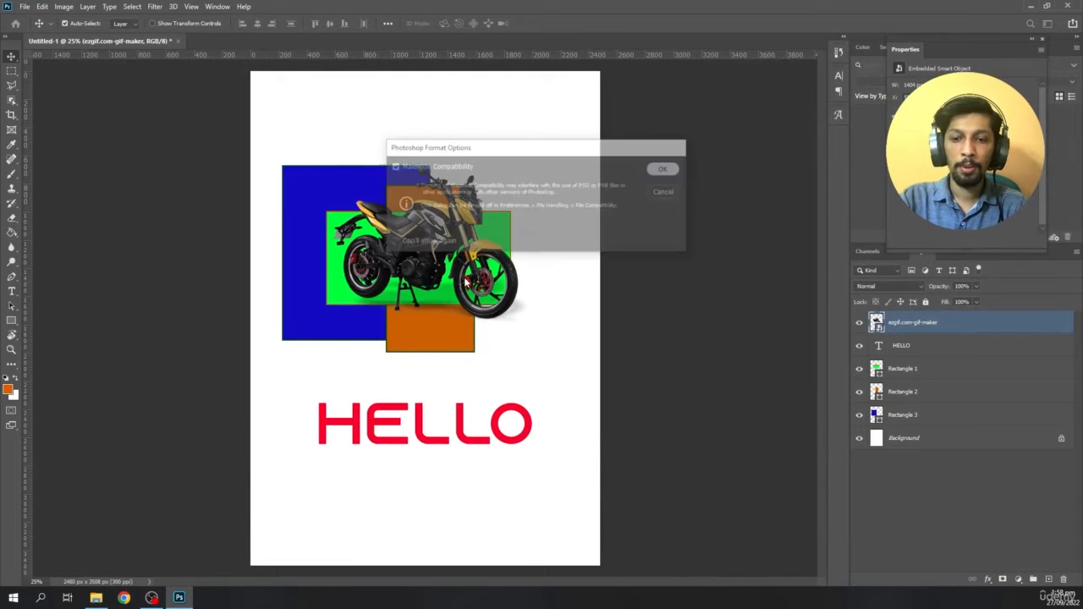
- Check the saved Class 1 Project 1 file in the GFX design course folder in File Explorer, and minimise the window
left_click(96, 597)
left_click(554, 188)
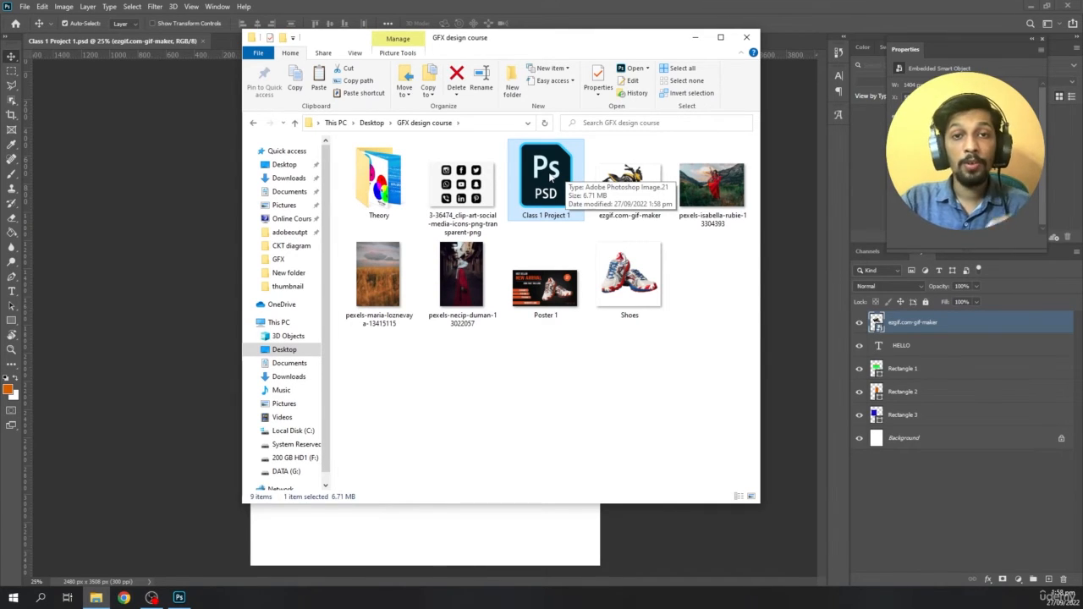
left_click(518, 357)
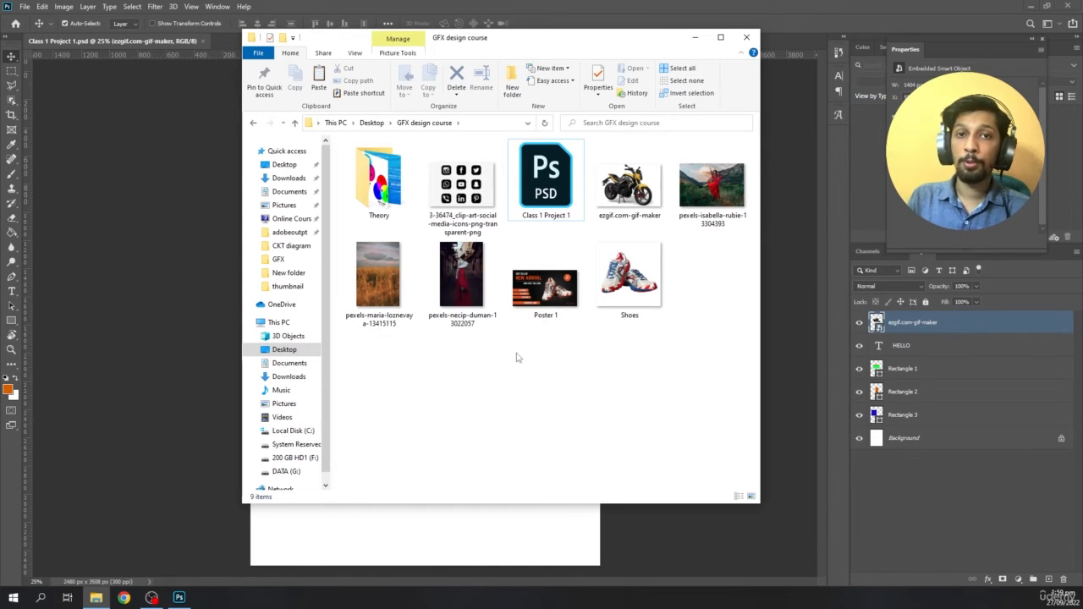
left_click(695, 38)
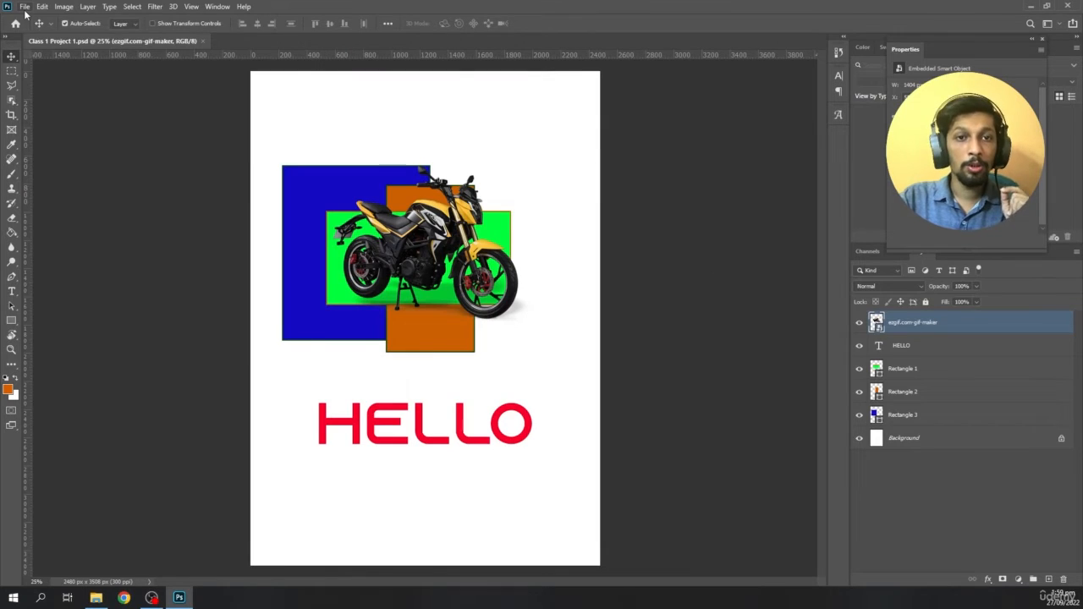
- Export the design as a JPG named Class 1 Project 1 into the GFX design course folder
left_click(25, 6)
mouse_move(115, 172)
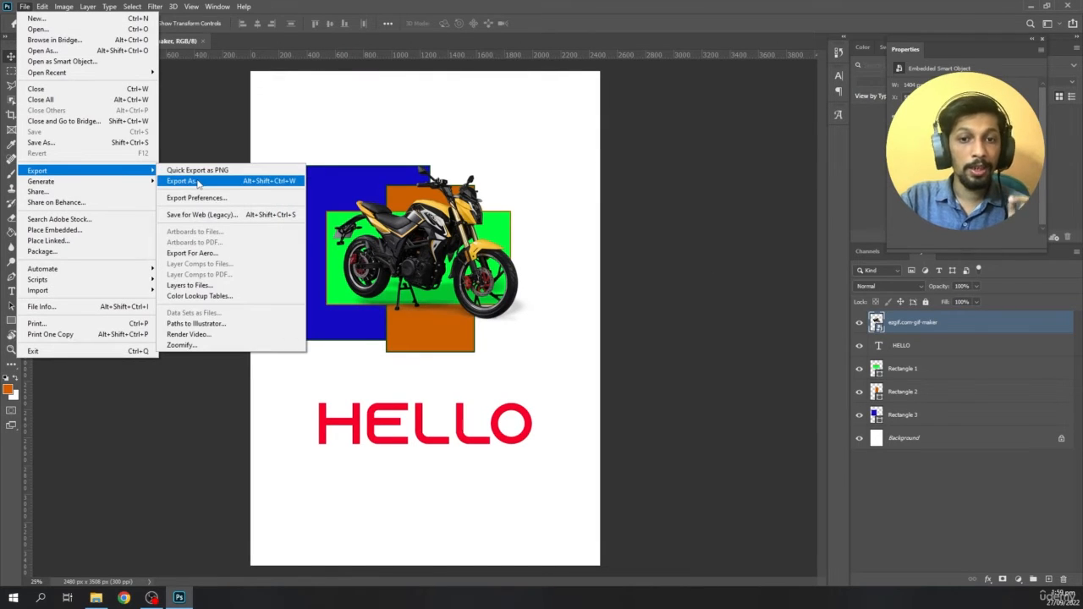
left_click(196, 181)
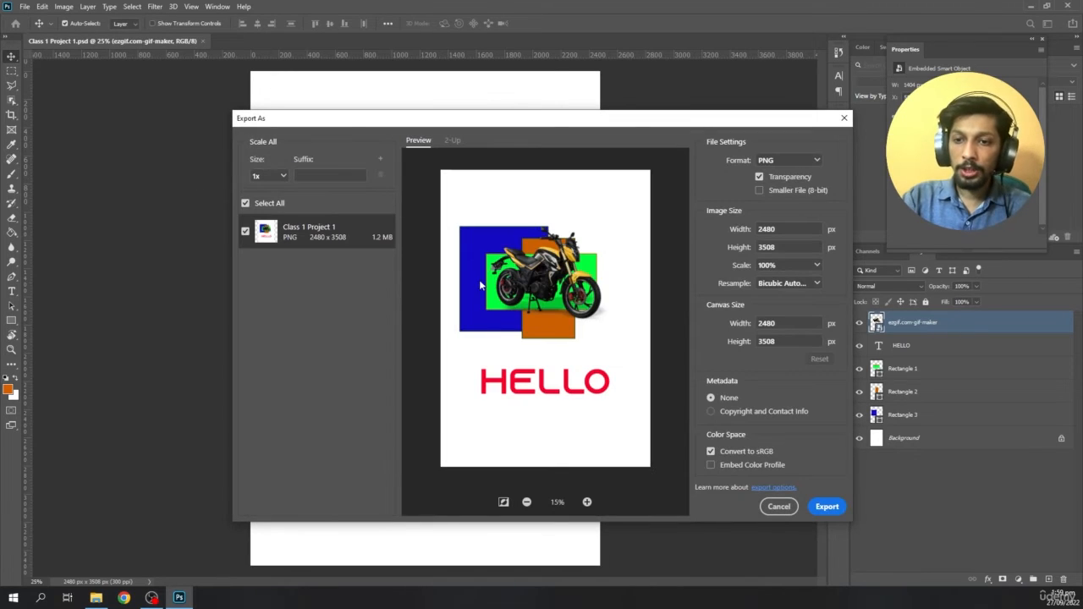
left_click(765, 161)
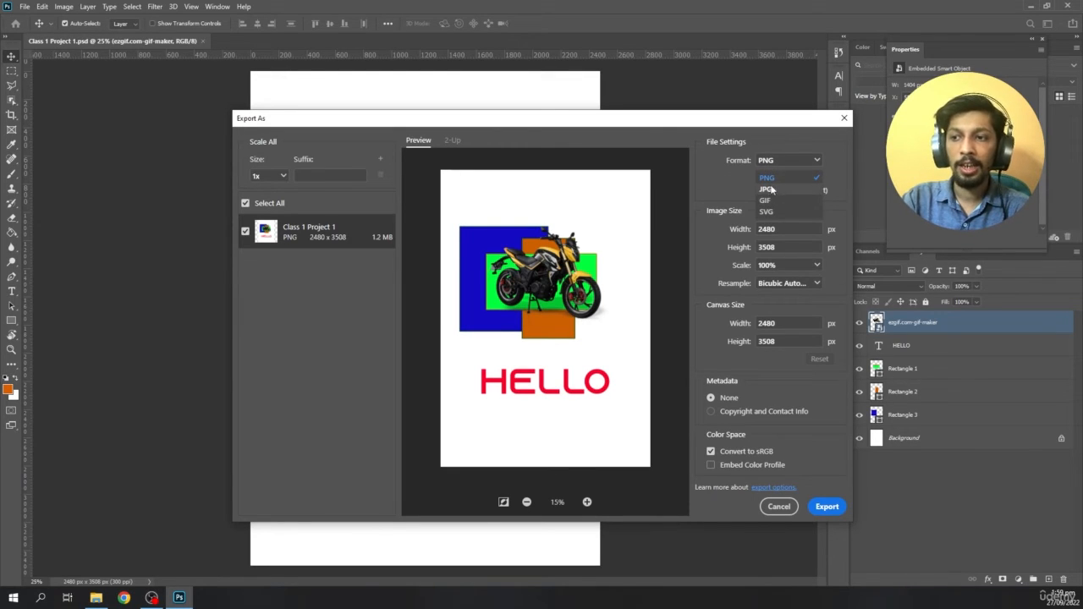
left_click(768, 188)
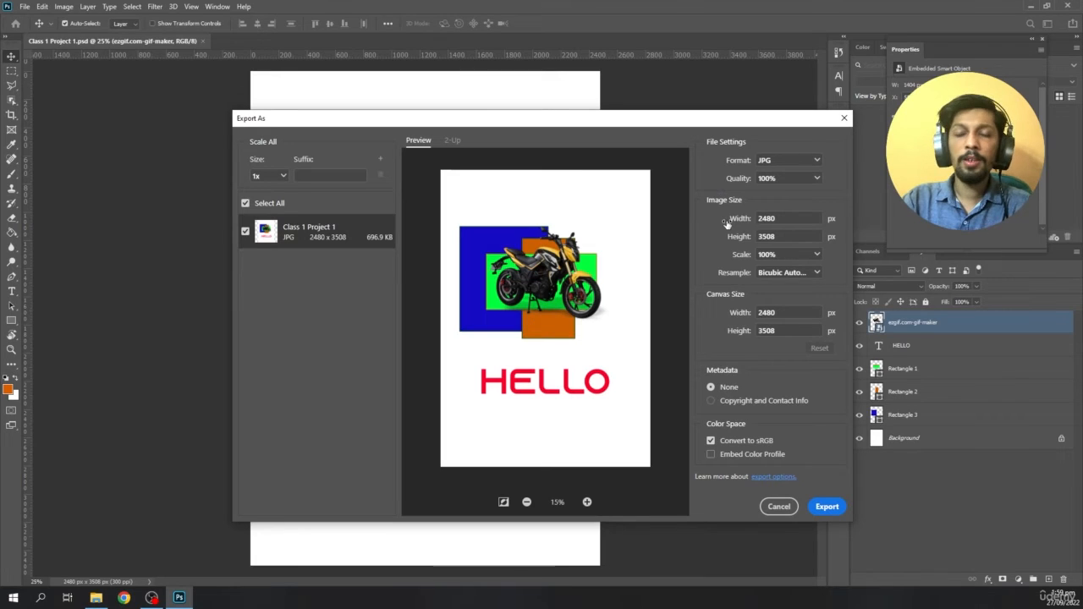
left_click(826, 507)
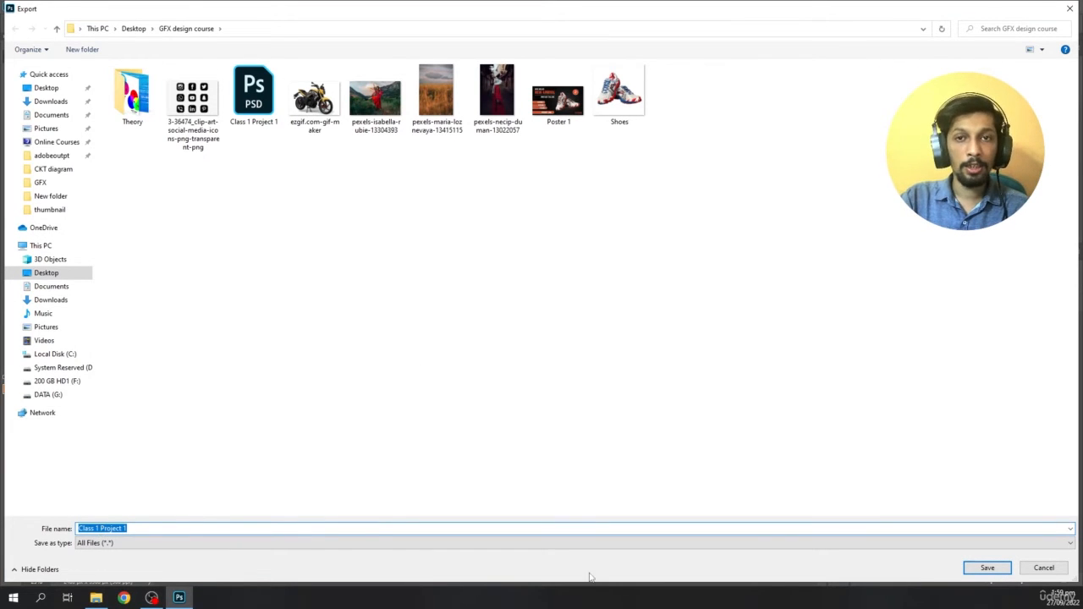
left_click(984, 567)
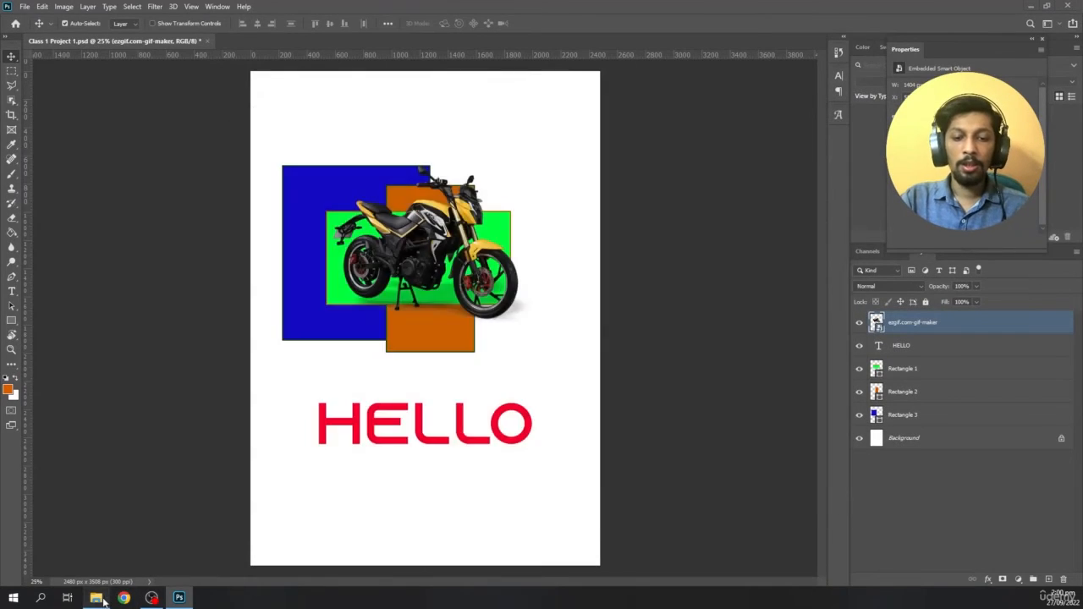
- Switch to File Explorer and check the exported Class 1 Project 1 JPG in the GFX design course folder
left_click(96, 597)
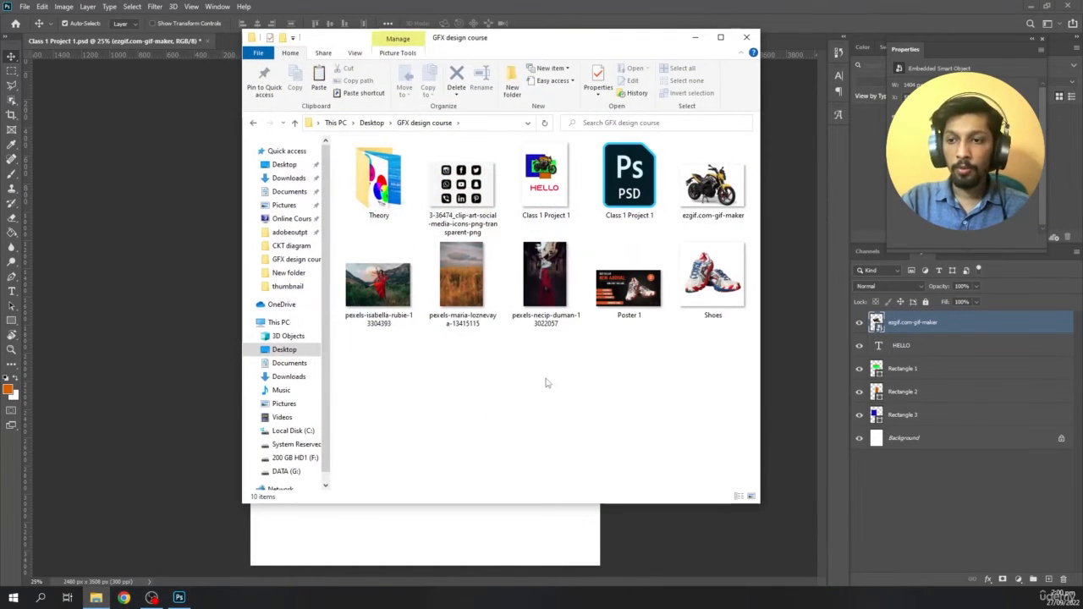
left_click(550, 201)
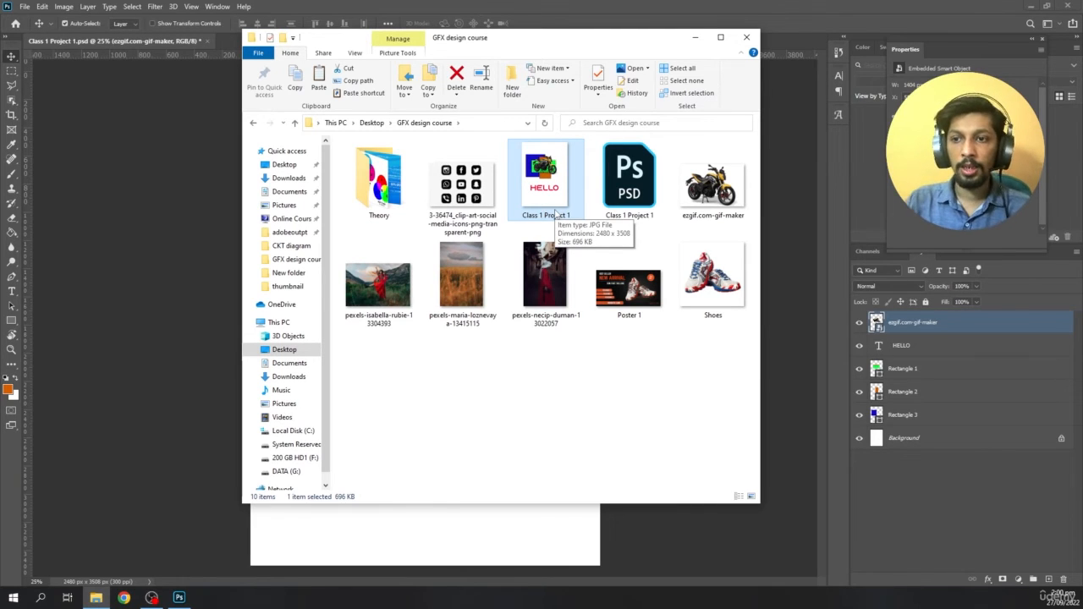
left_click(548, 375)
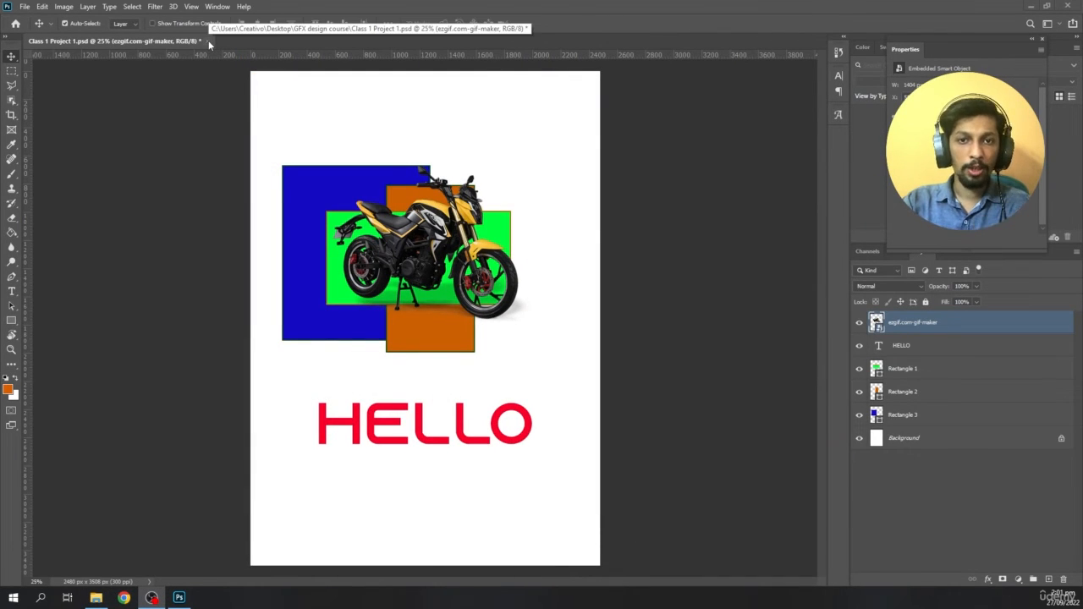
- Close the Class 1 Project 1 document in Photoshop and create a new A4 document, 210 x 297 mm at 300 ppi
left_click(208, 40)
left_click(538, 224)
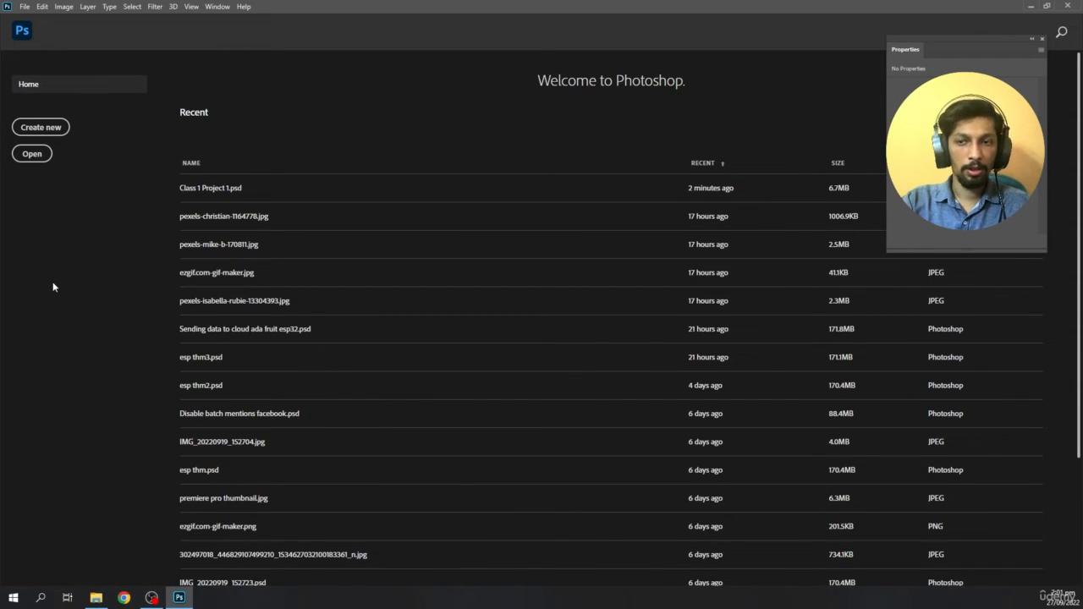
left_click(52, 134)
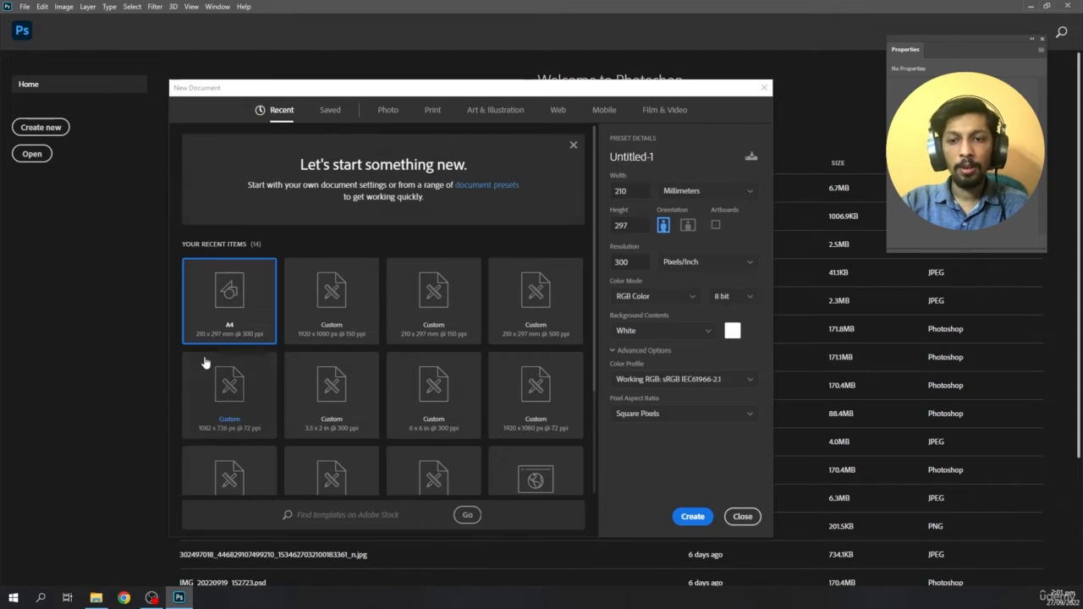
left_click(692, 517)
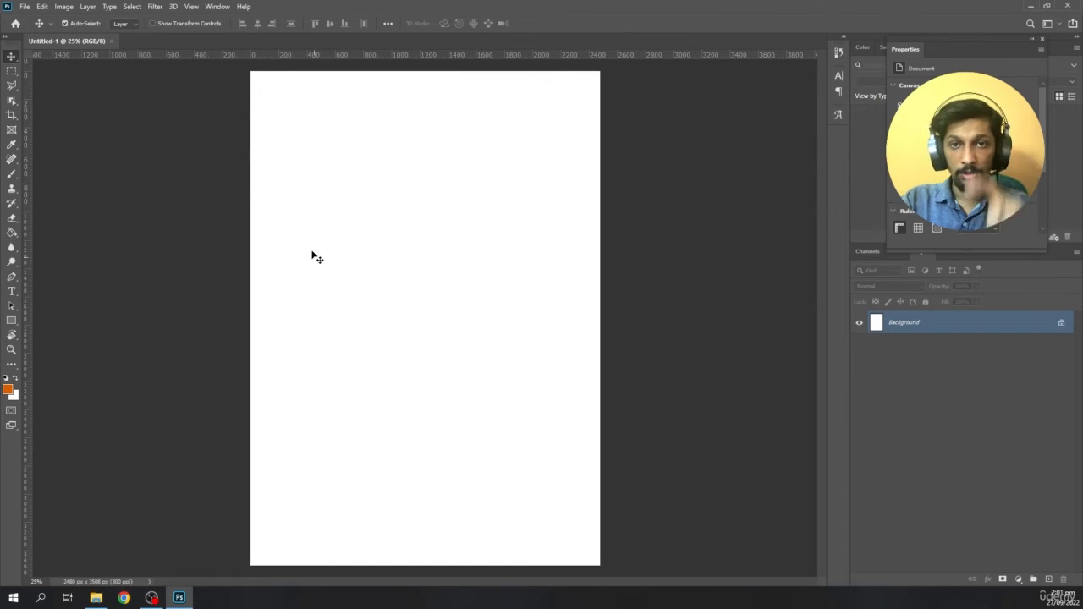
- Place the ezgif.com-gif-maker motorcycle image as an embedded object, enlarged to most of the page width in the upper half
left_click(23, 7)
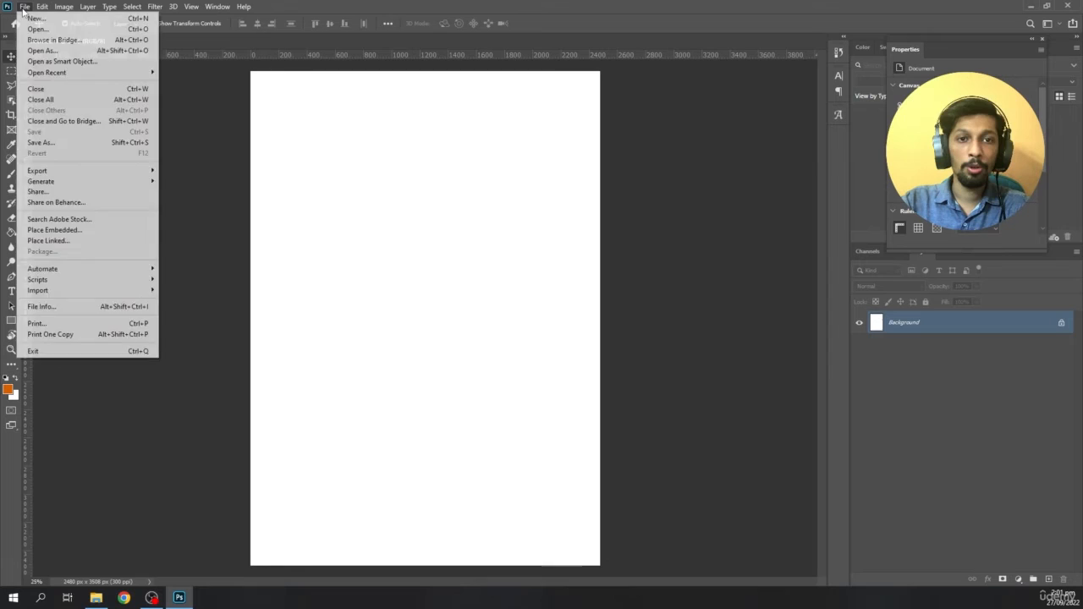
left_click(55, 230)
double_click(375, 97)
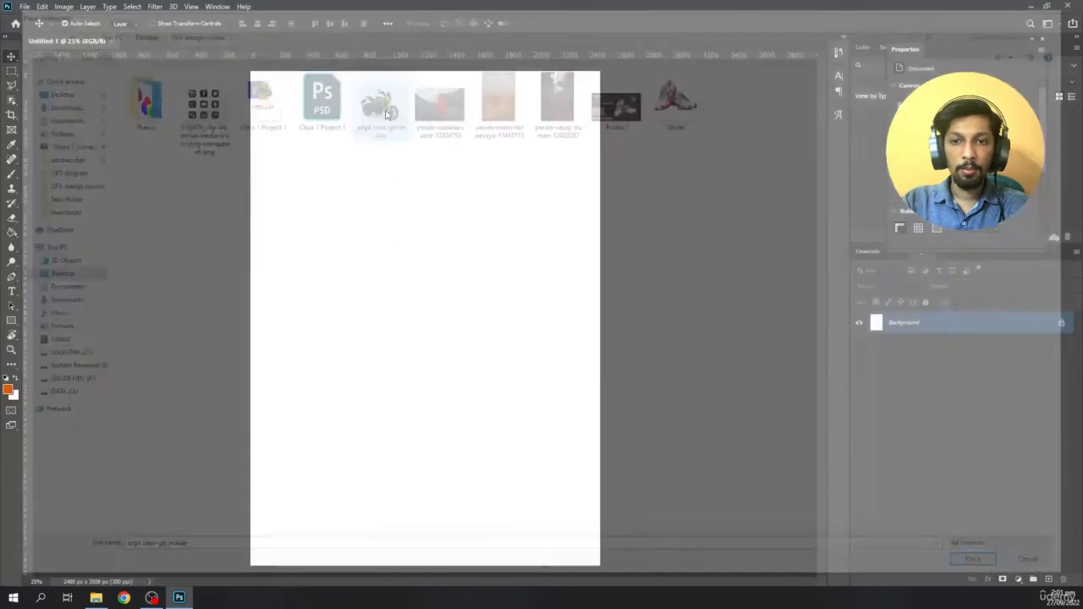
left_click_drag(408, 320, 421, 243)
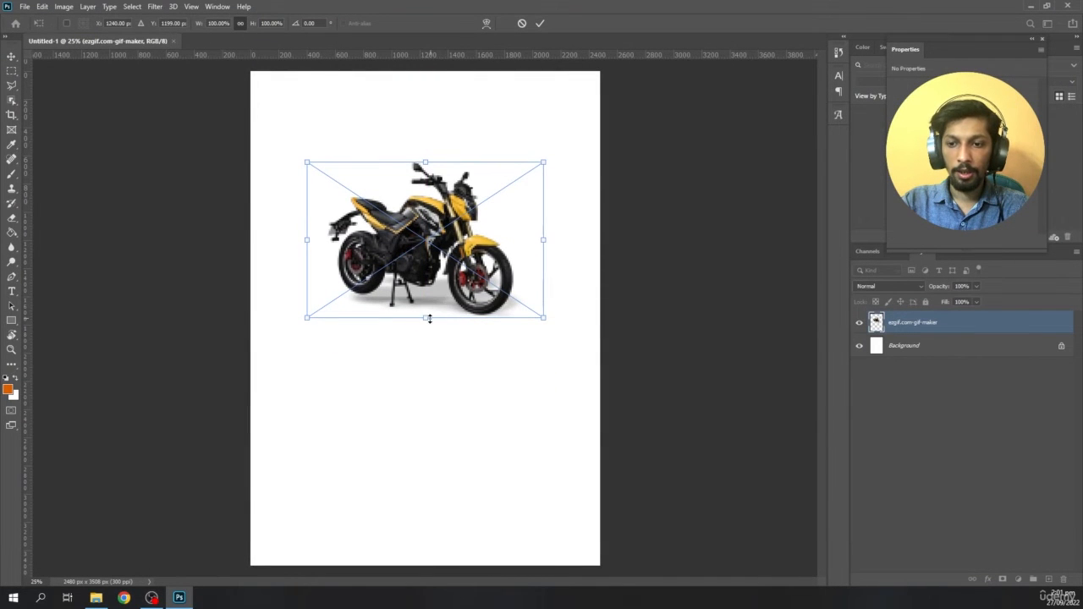
left_click_drag(425, 318, 429, 372)
left_click_drag(432, 292, 436, 301)
key("Return")
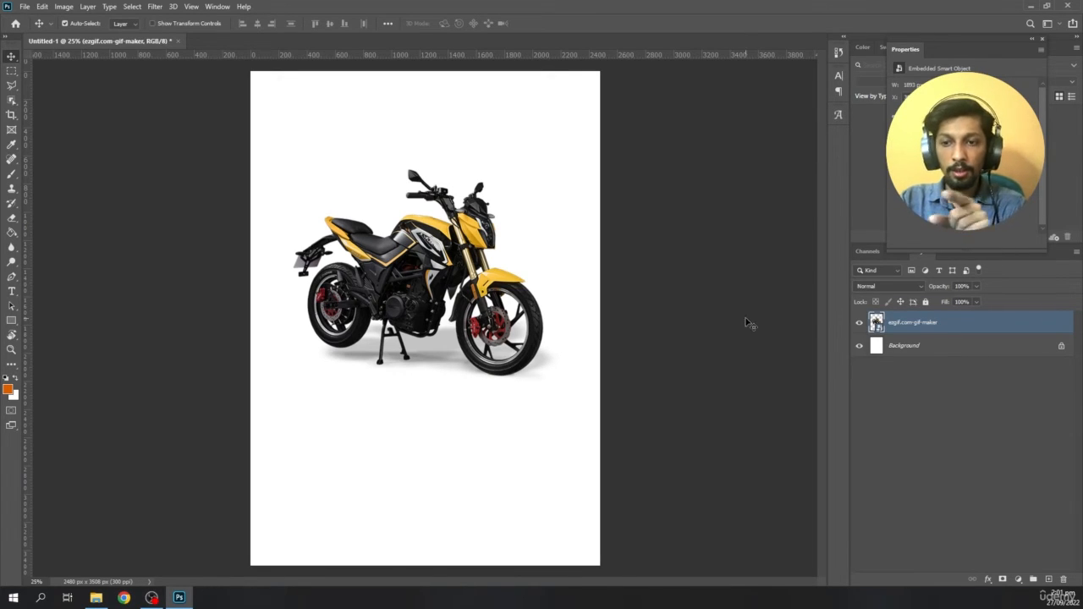
left_click(861, 322)
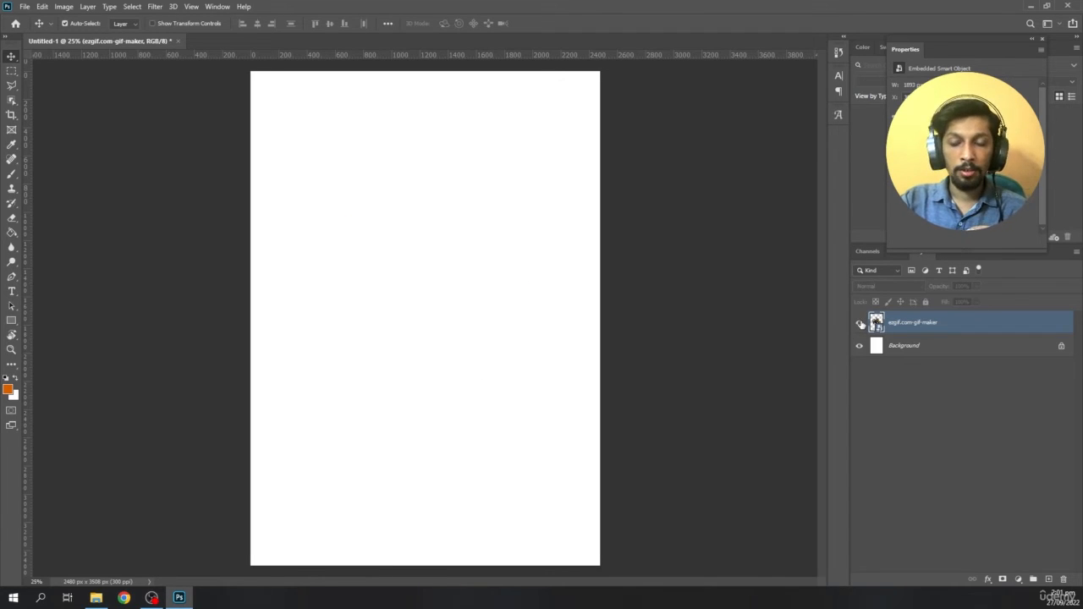
left_click(860, 323)
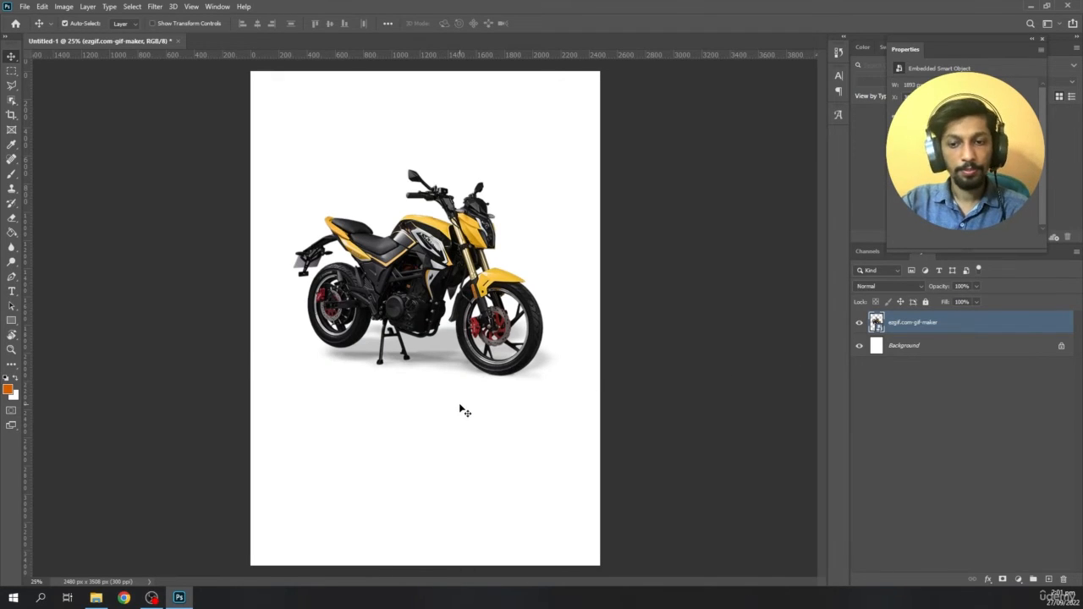
- Draw a rectangle about 1688 x 304 px below the motorcycle and fill it with the yellow sampled from the bike's bodywork
left_click(11, 320)
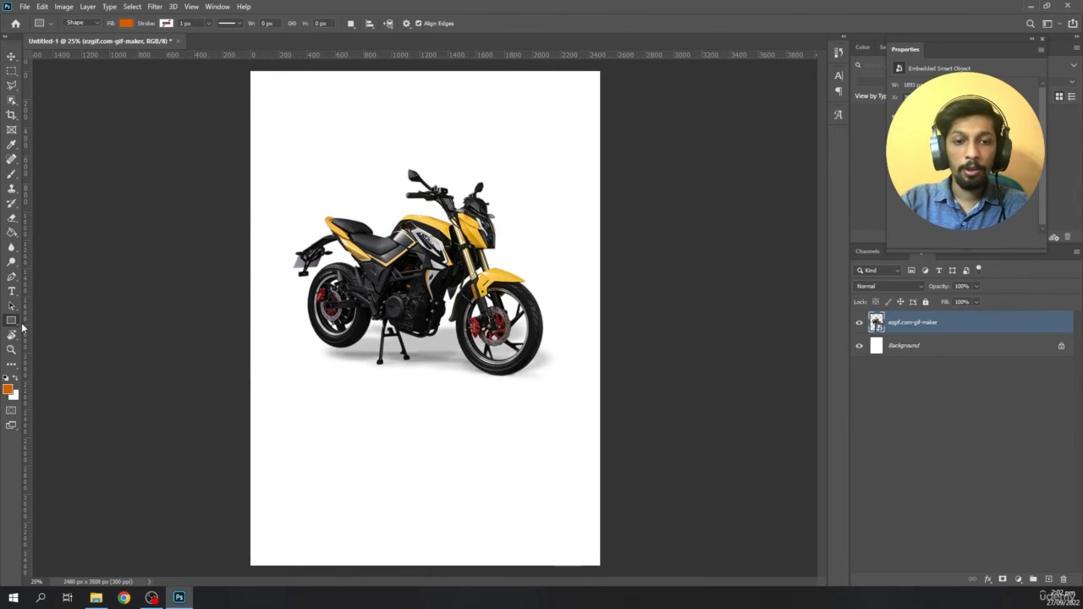
left_click_drag(298, 401, 534, 441)
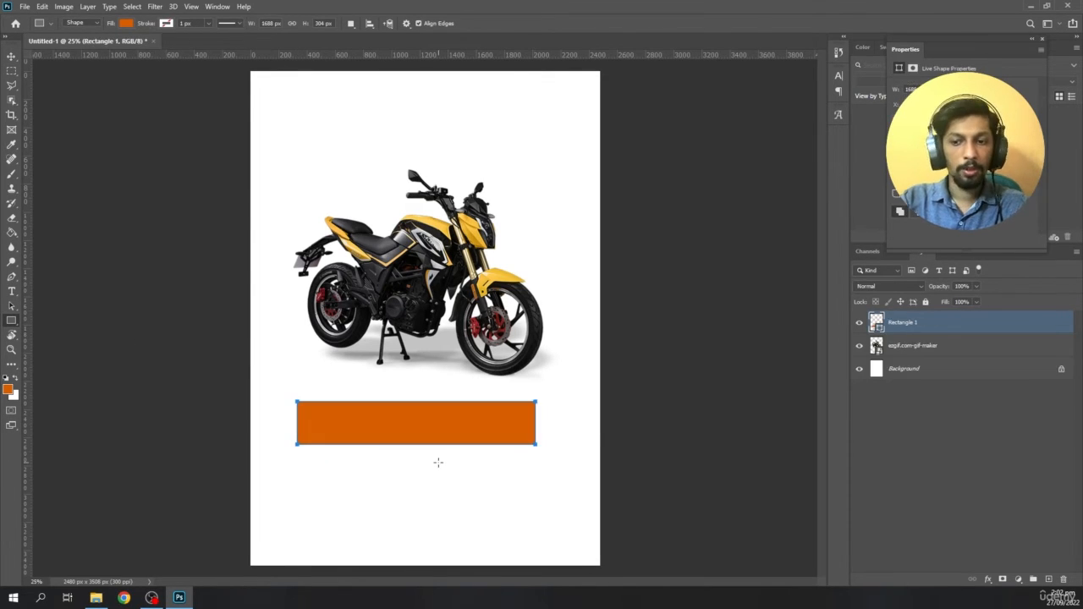
left_click(126, 23)
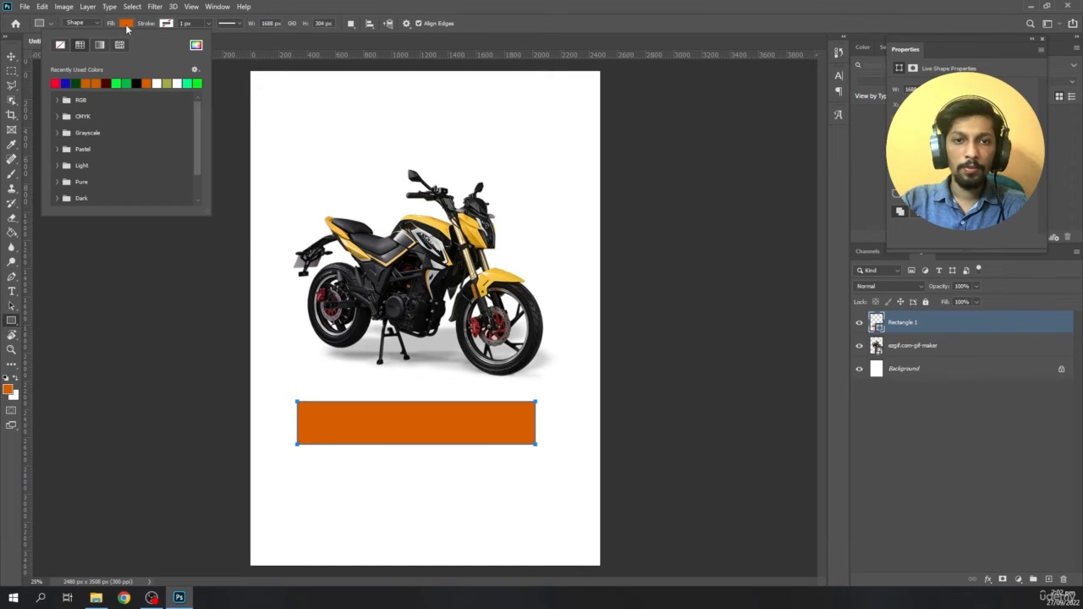
left_click(197, 46)
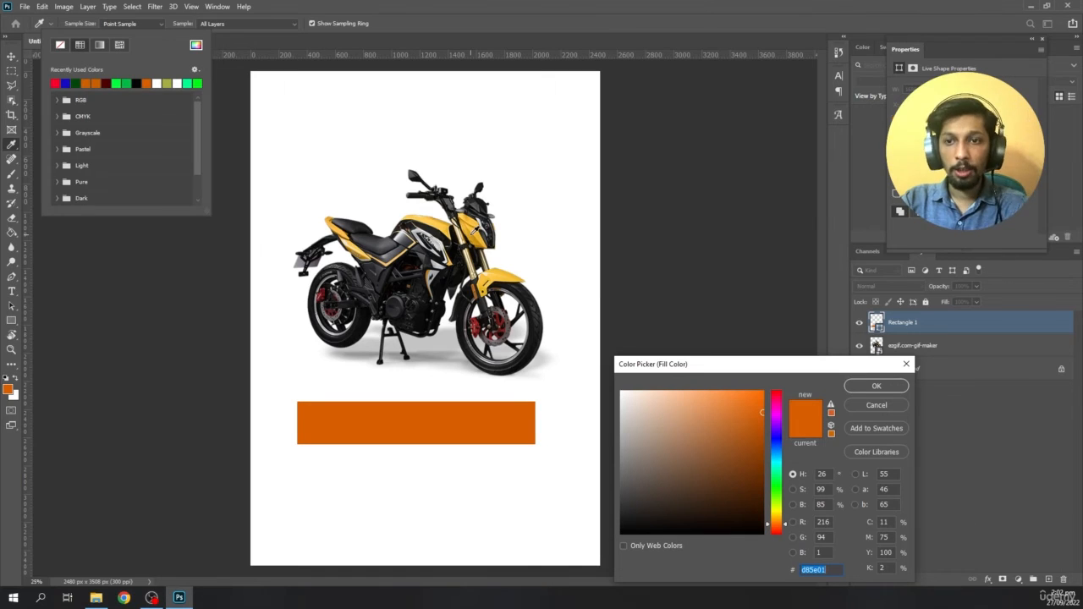
left_click(470, 234)
left_click(854, 385)
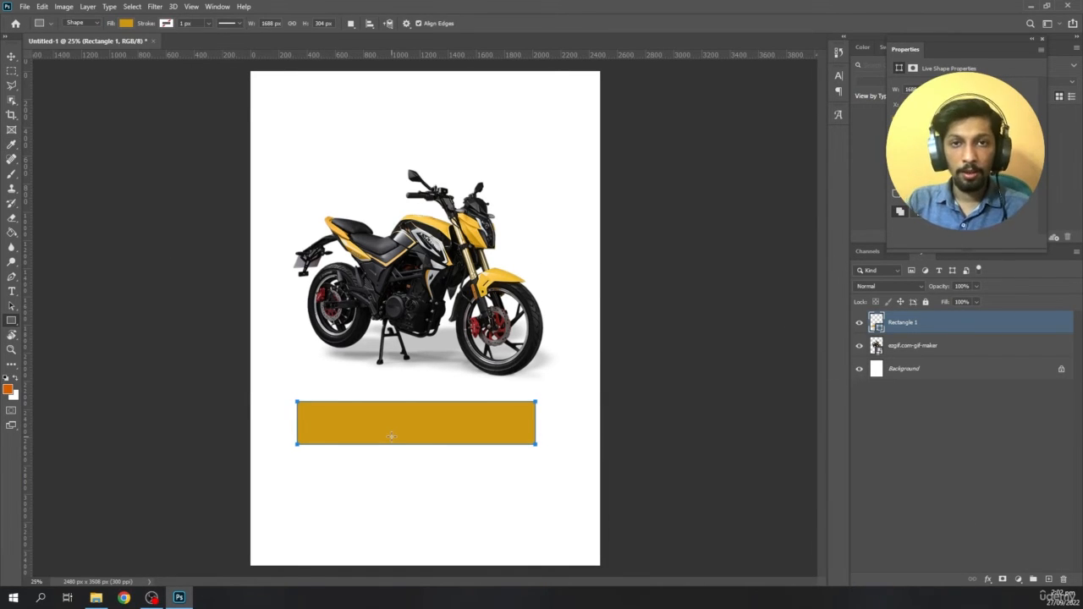
- Round all corners of the rectangle below the motorcycle with a 50 px radius and deselect it
left_click_drag(954, 47, 715, 84)
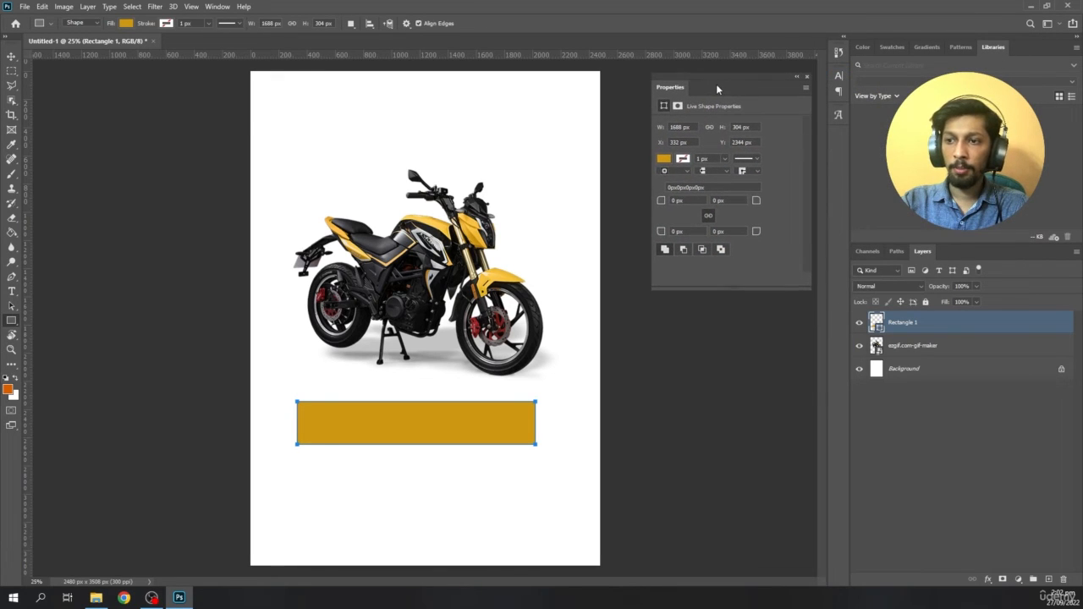
left_click(677, 201)
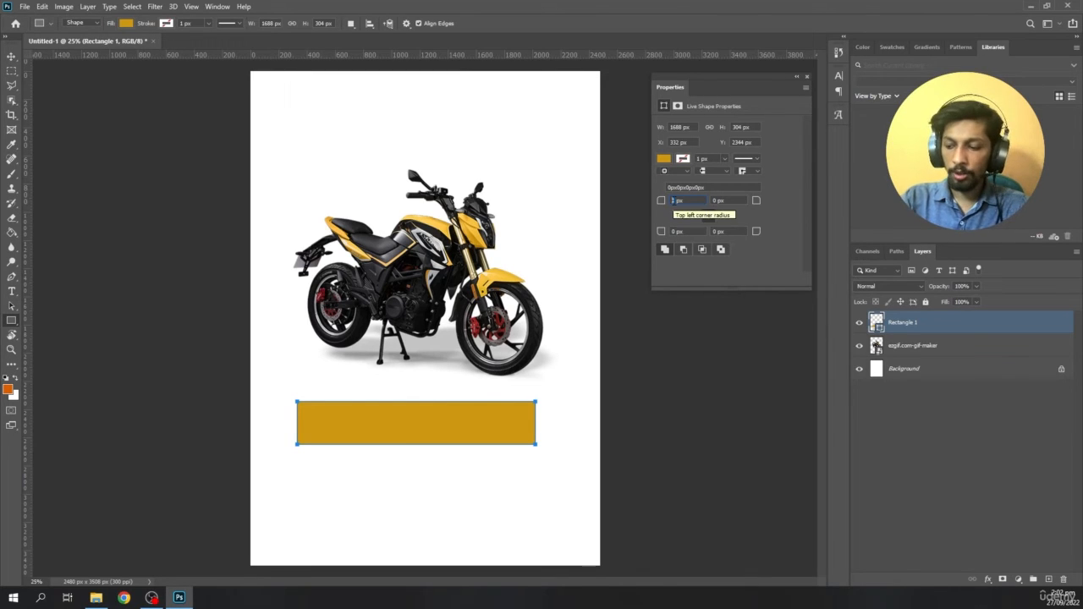
type("10")
key("Return")
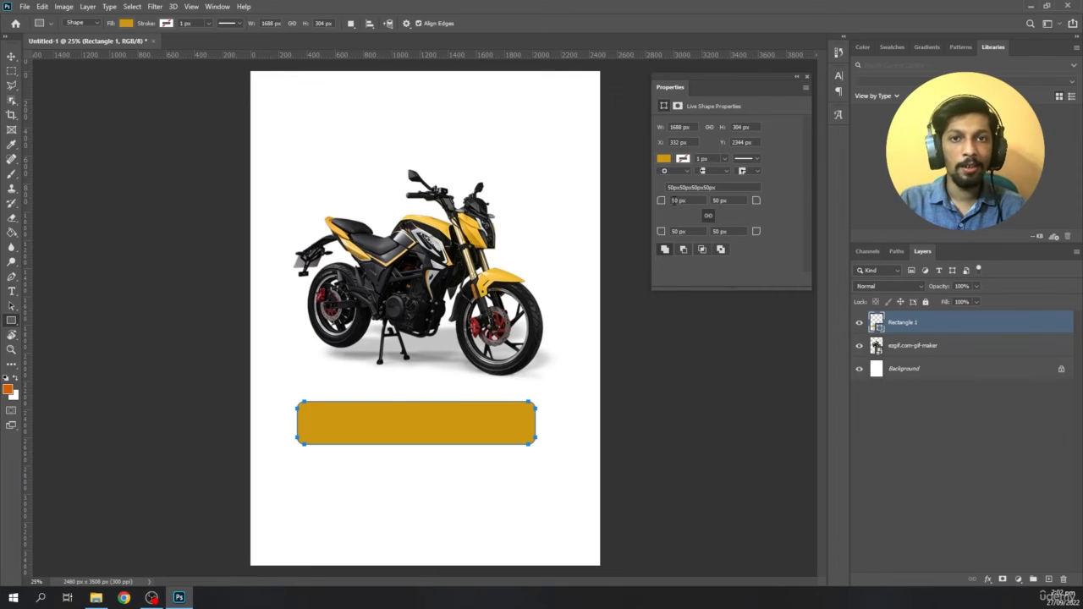
left_click(954, 451)
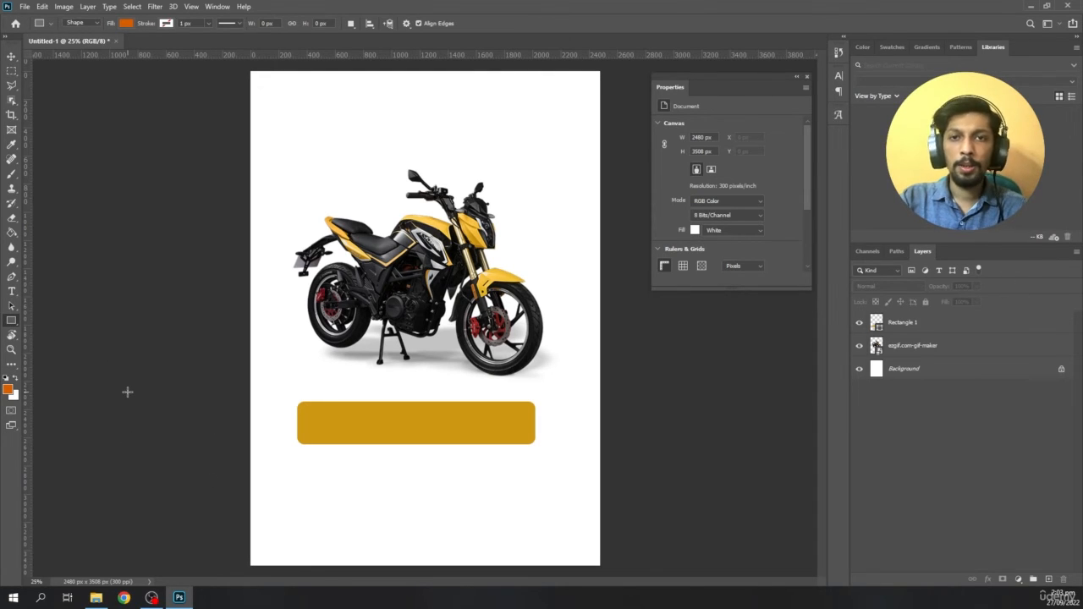
- Add the text BUY NOW at the lower edge of the rounded rectangle
left_click(11, 290)
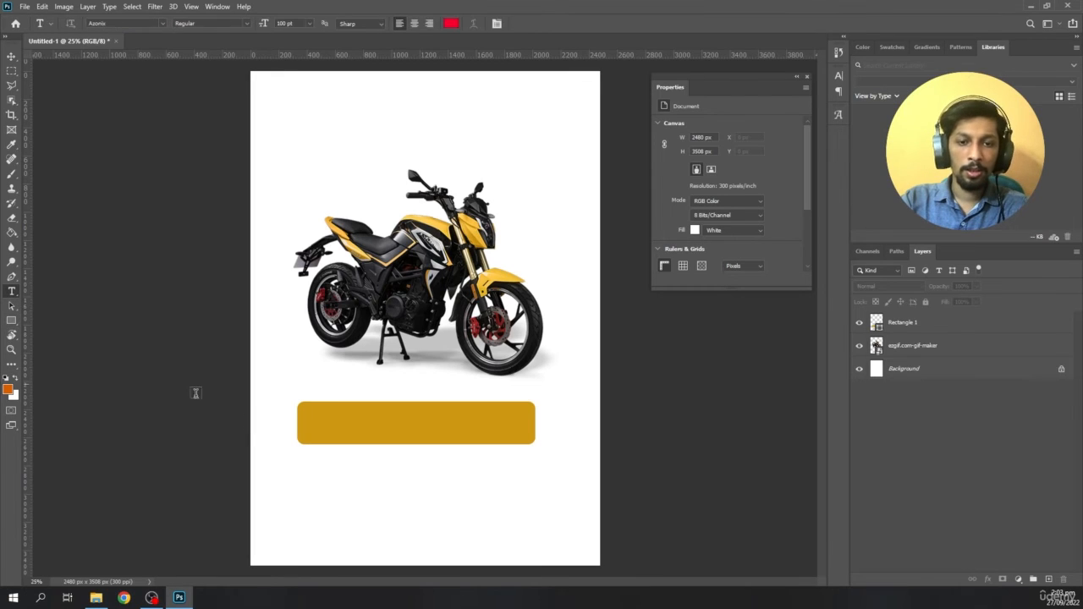
left_click(353, 474)
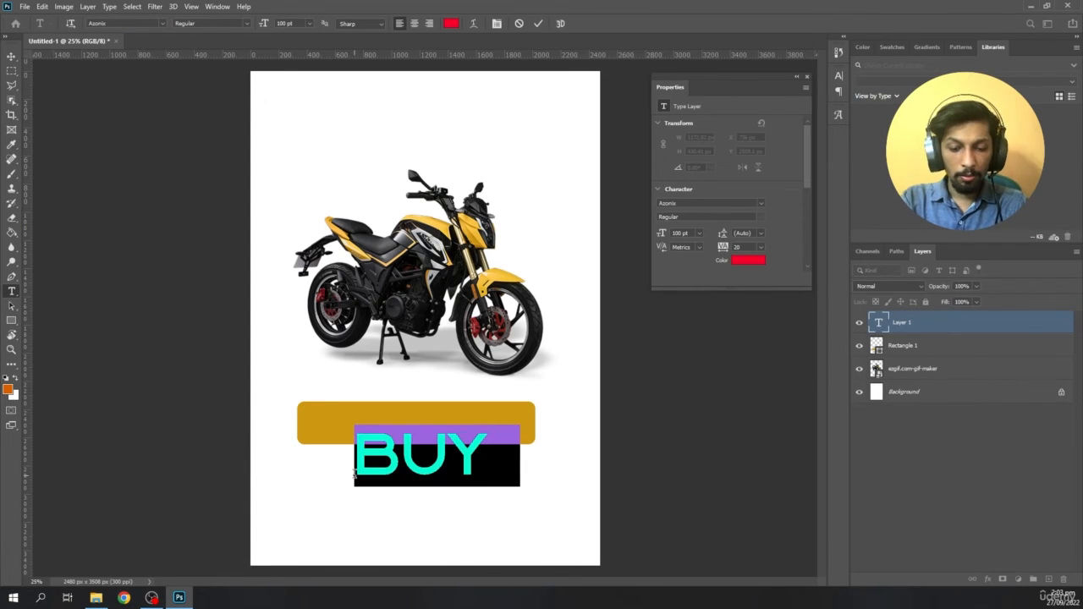
type("BUY NOW")
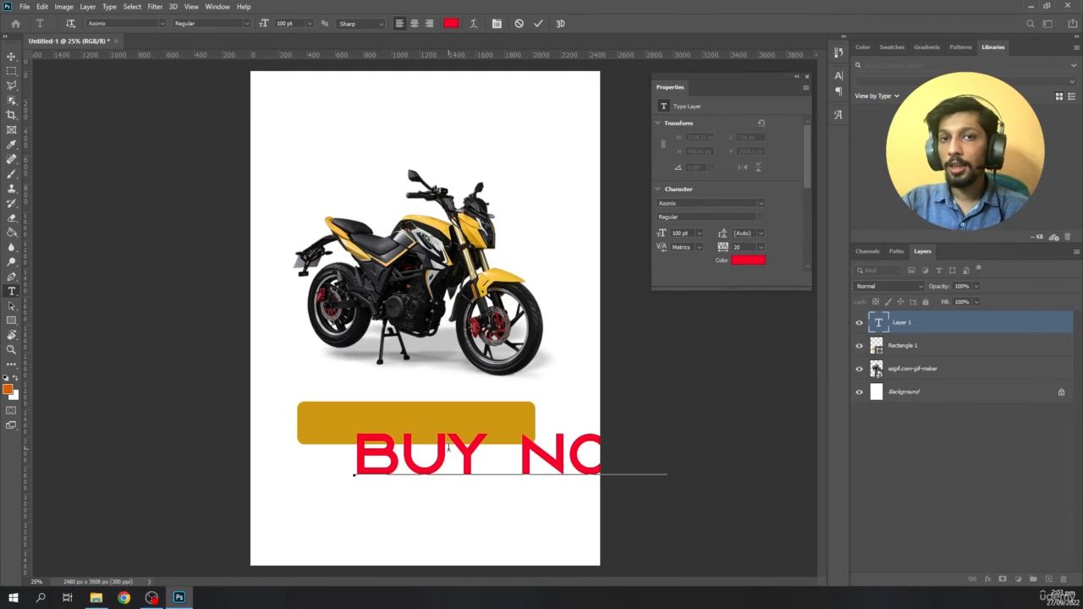
- Change the BUY NOW text colour to white (ffffff) and deselect the layer
double_click(878, 324)
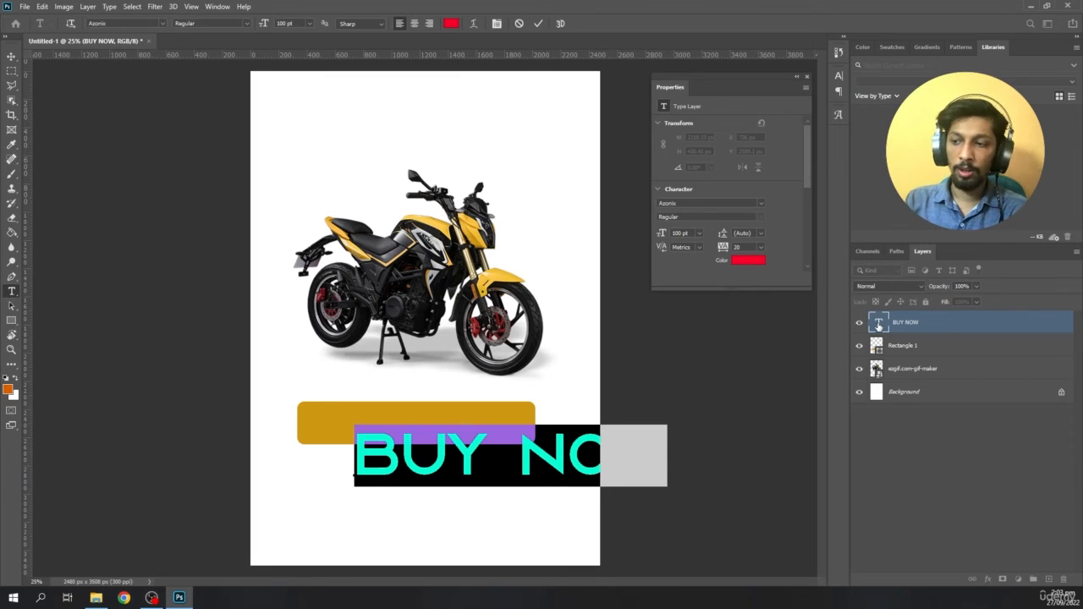
left_click(453, 24)
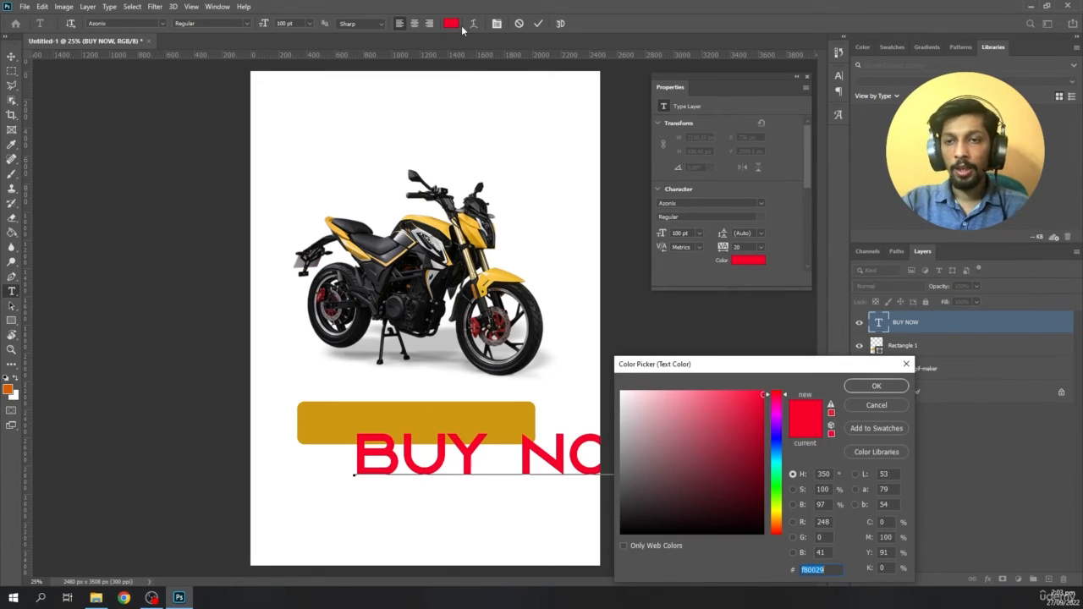
left_click_drag(679, 452, 583, 378)
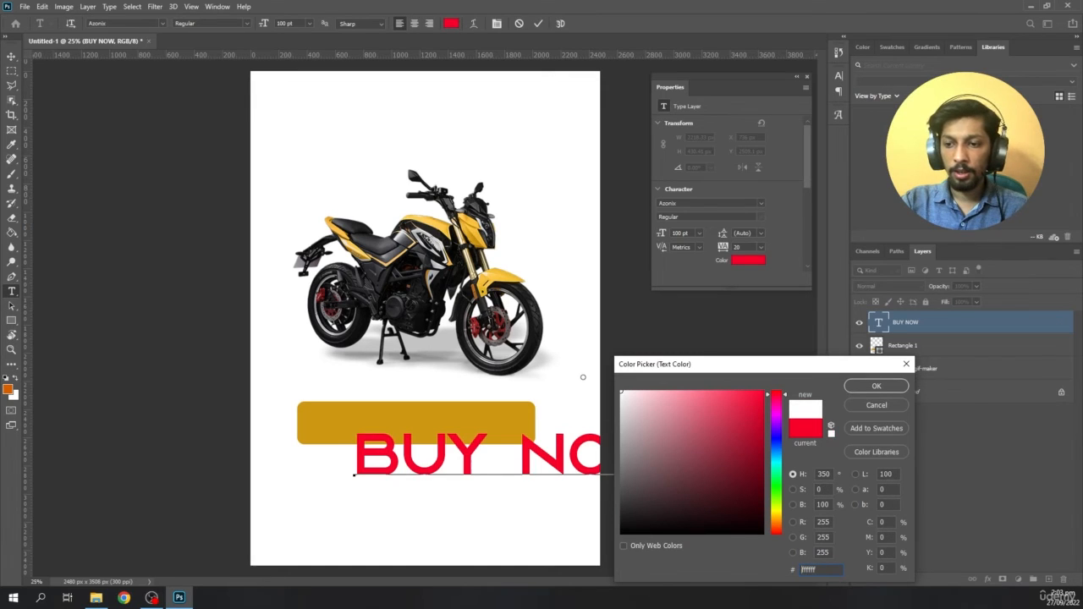
left_click(859, 387)
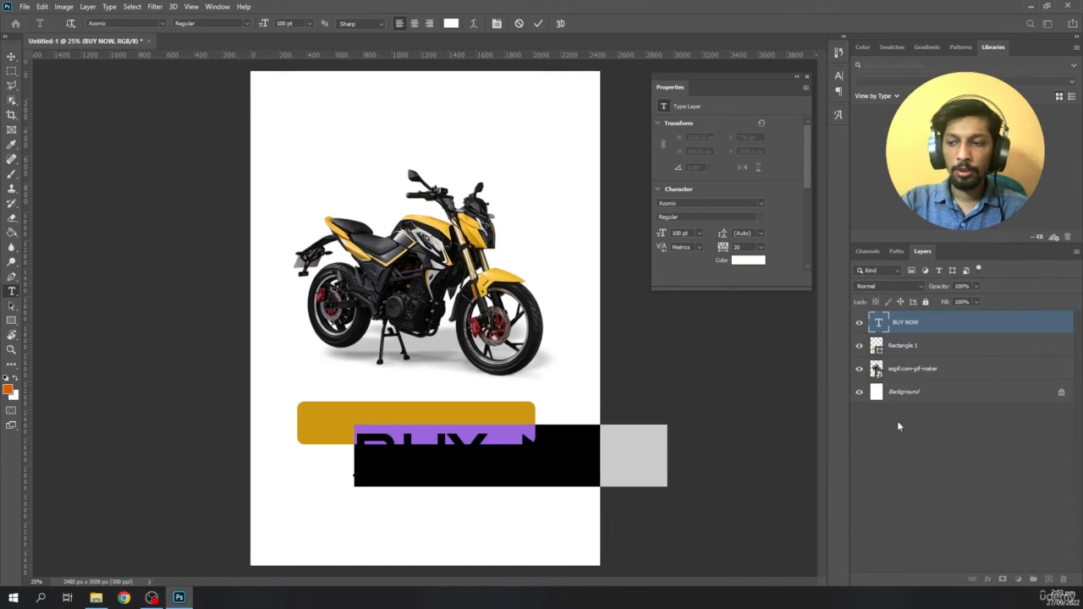
left_click(946, 460)
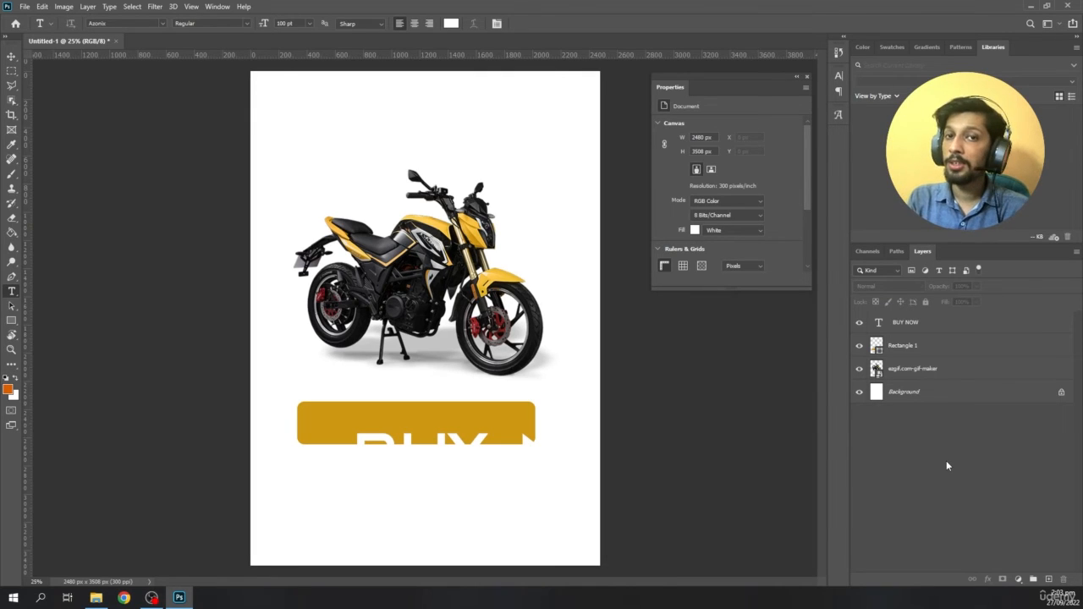
- Move the BUY NOW text onto the yellow rectangle and scale it down to about 64 pt so it fits inside
key("v")
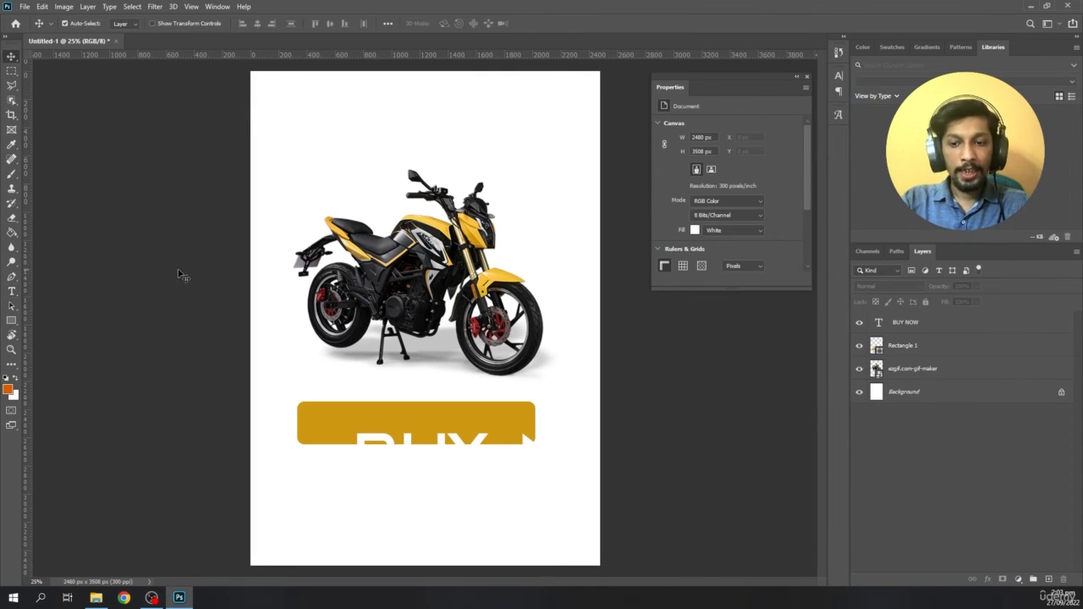
left_click_drag(387, 449, 318, 417)
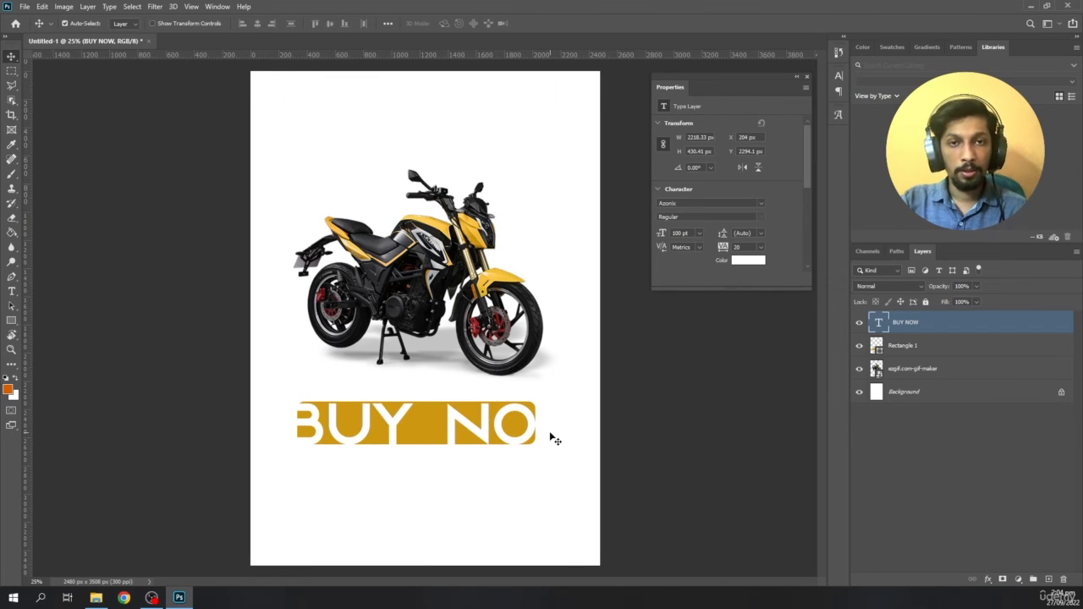
key("ctrl+t")
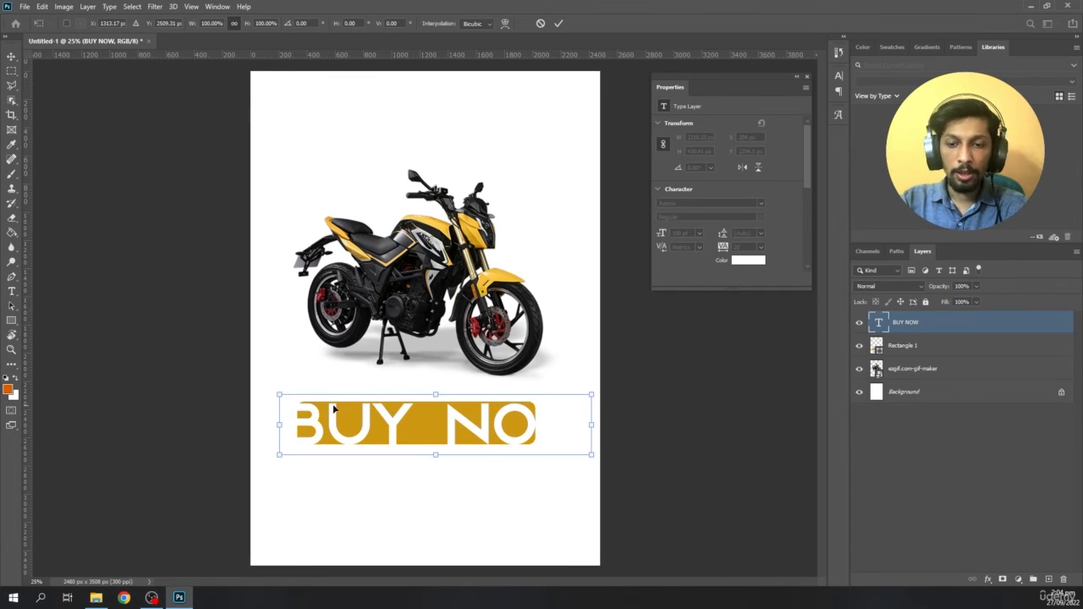
left_click_drag(280, 393, 362, 427)
key("Return")
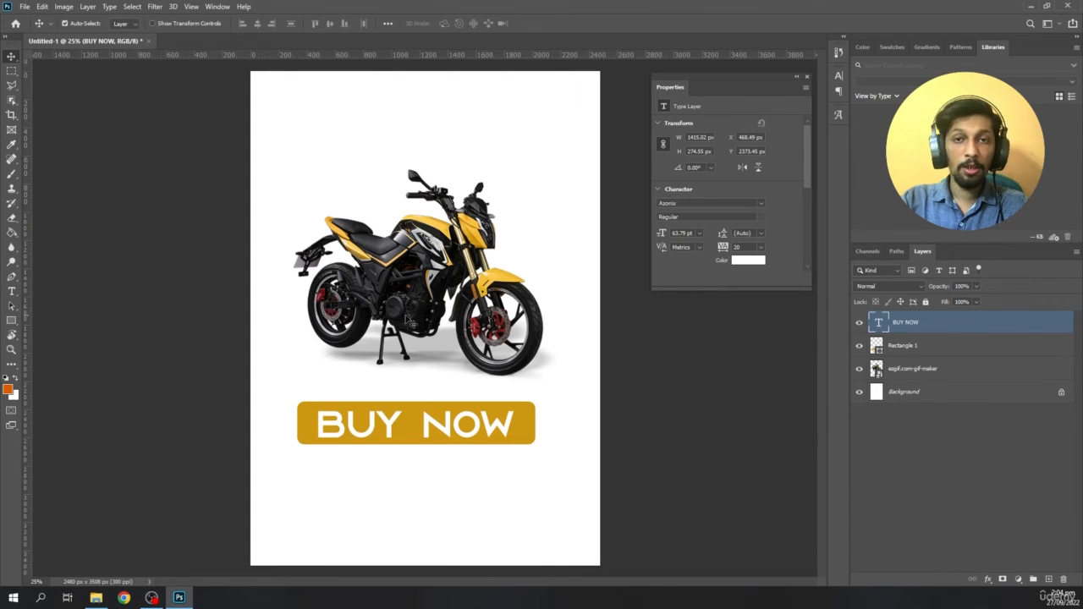
- Move the motorcycle slightly up and scale it down to about 1826 x 1443 px above the button
left_click_drag(413, 307, 404, 273)
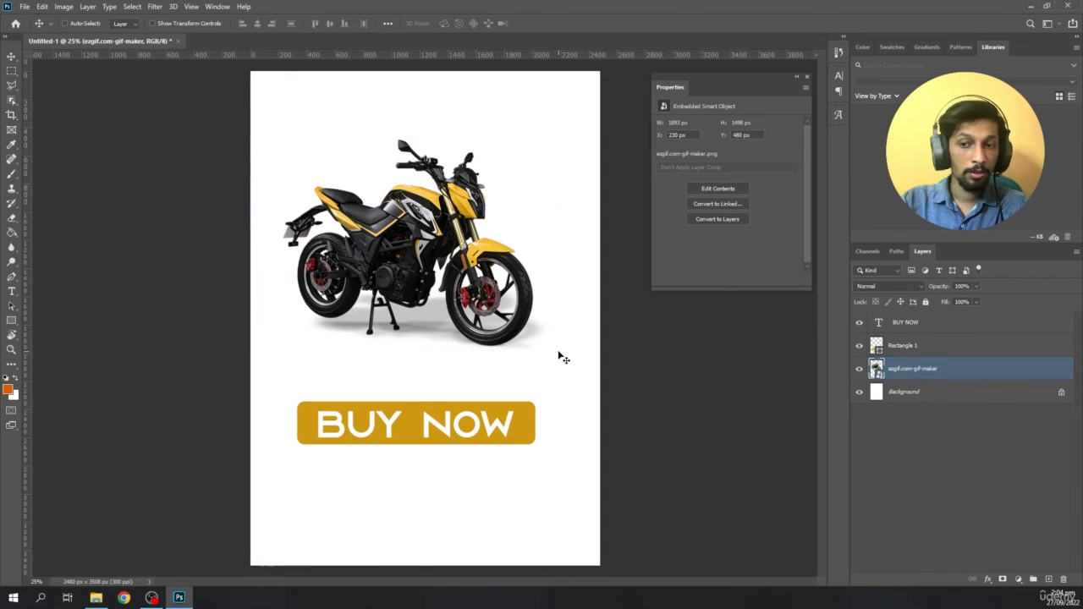
key("ctrl+t")
left_click_drag(572, 347, 599, 359)
key("Return")
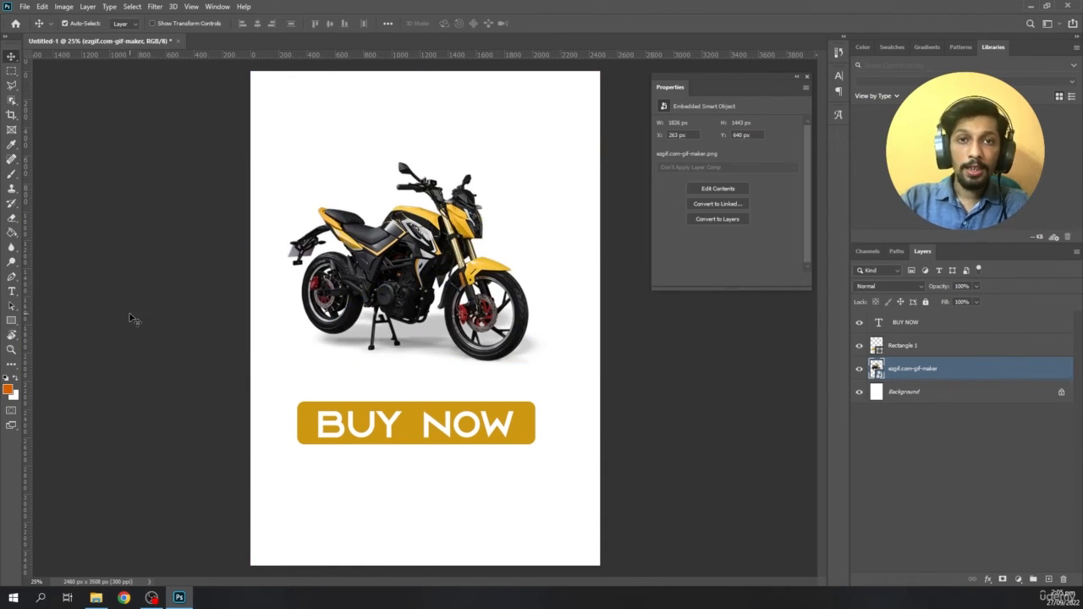
- Add the text EXPLORE below the BUY NOW button
left_click(12, 292)
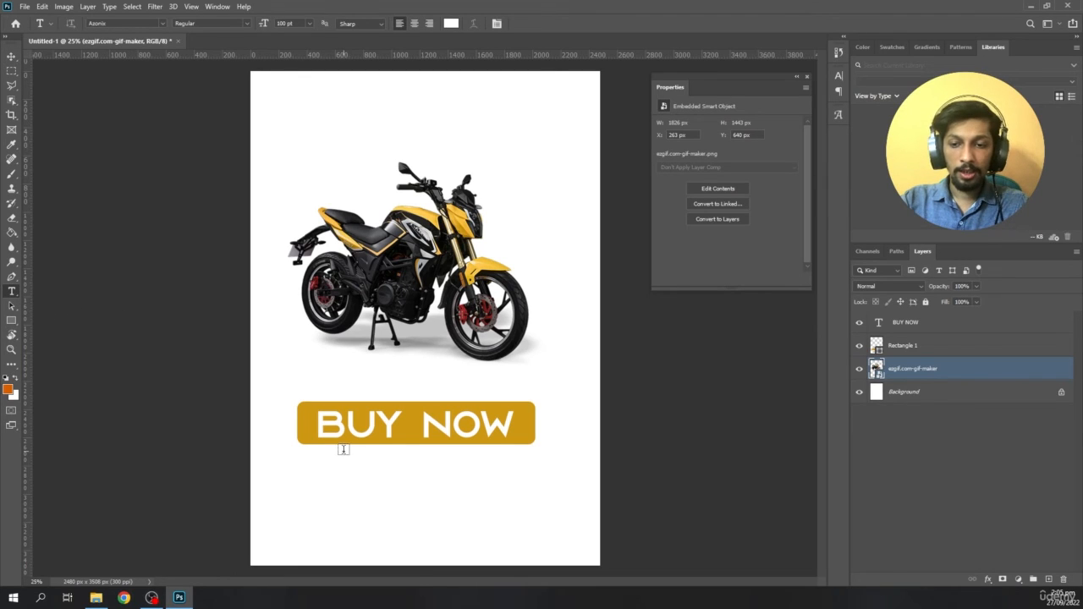
left_click(346, 477)
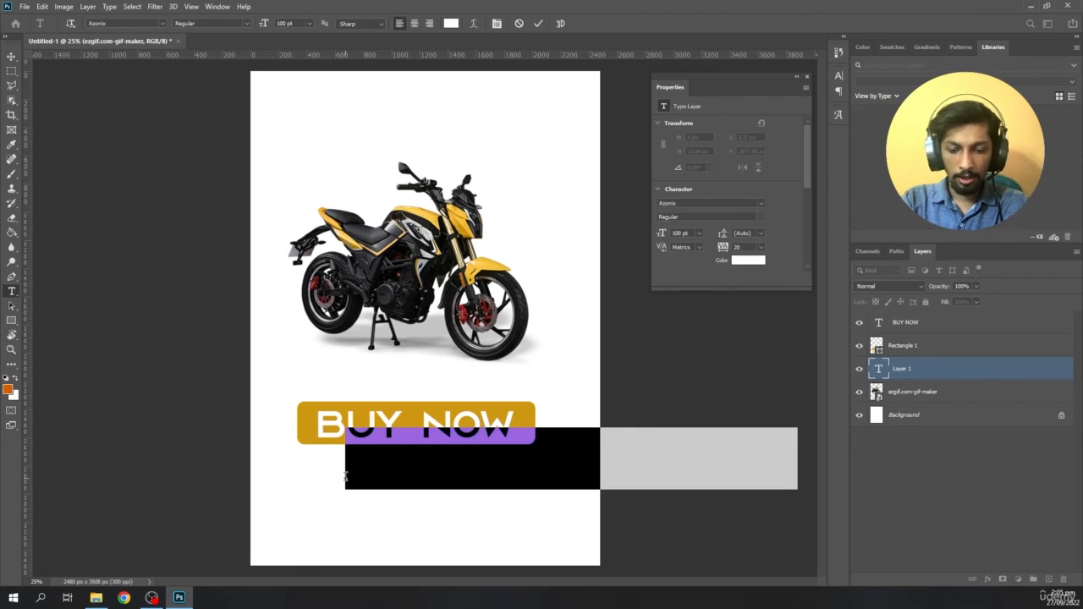
type("SUPER BI")
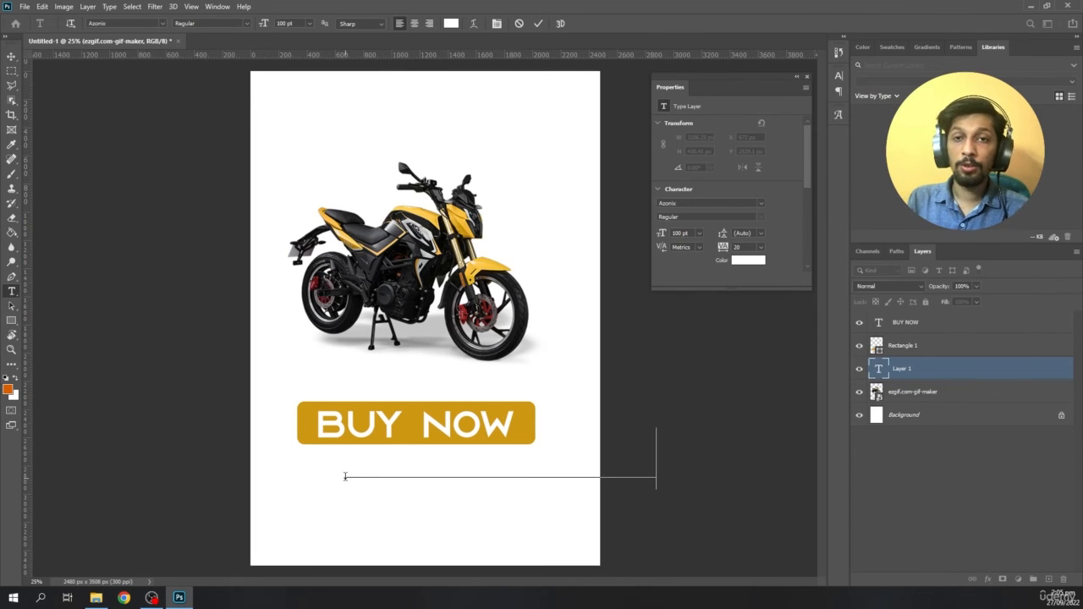
- Change the EXPLORE text colour to dark grey (3b3b3b)
left_click(878, 370)
double_click(878, 369)
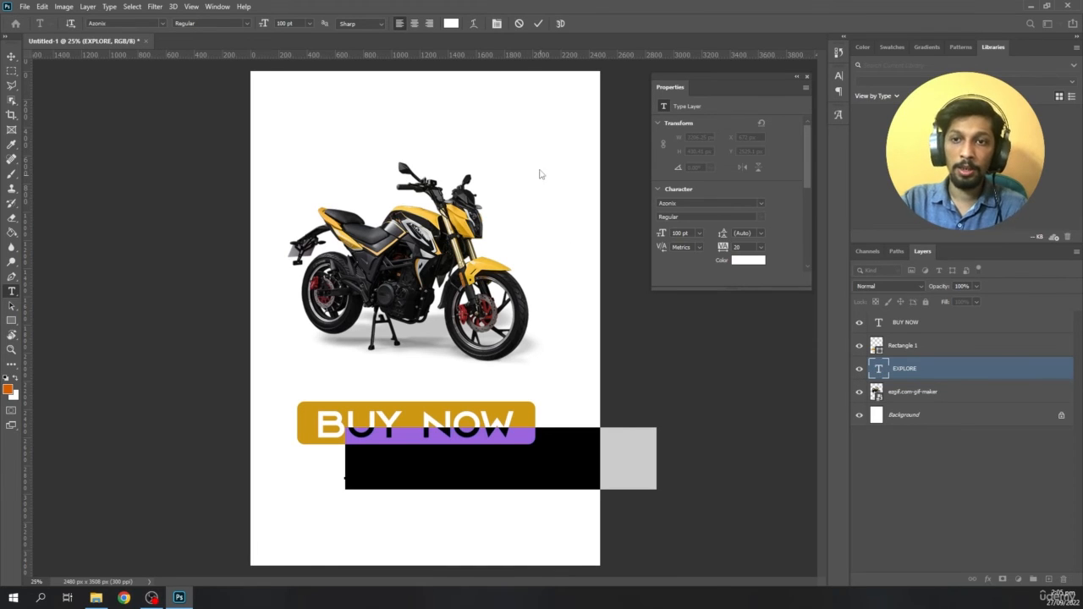
left_click(451, 23)
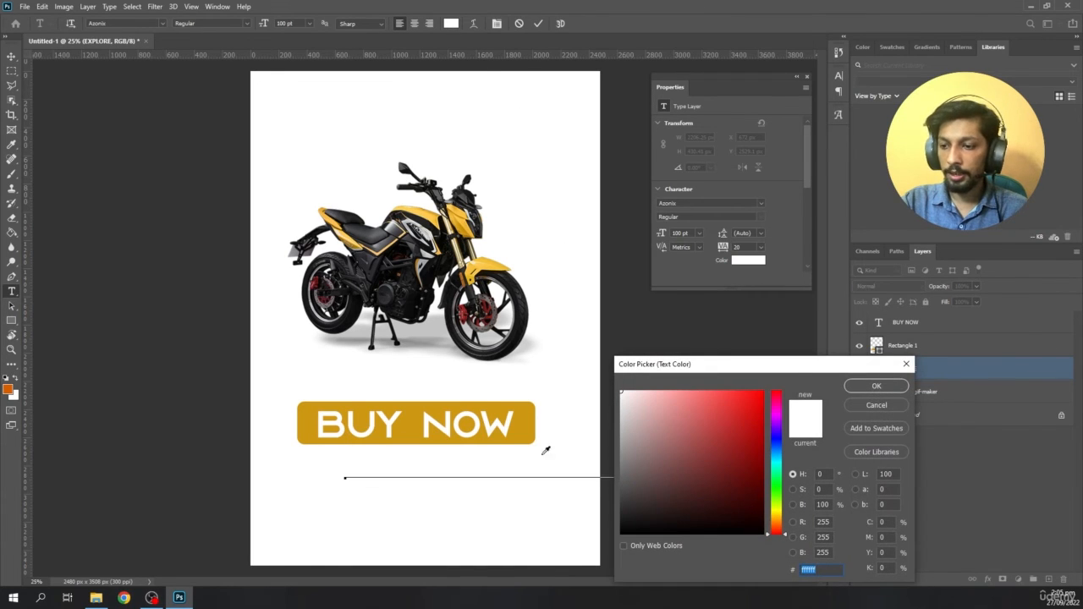
left_click(520, 410)
left_click_drag(655, 466, 600, 499)
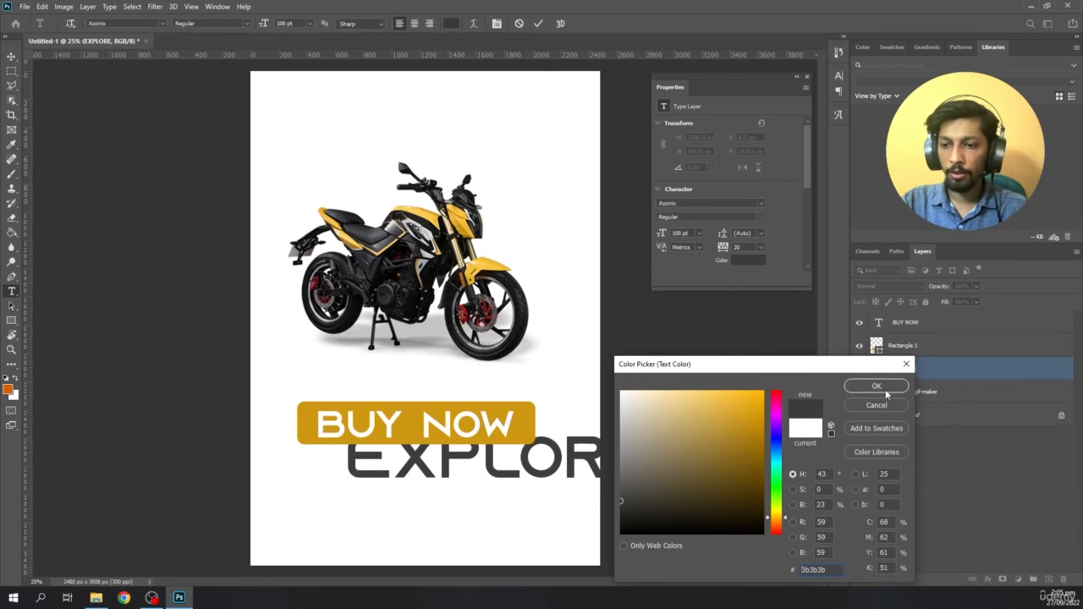
left_click(885, 391)
- Move the EXPLORE text below the button and scale it down to about 43.5 pt
left_click(11, 56)
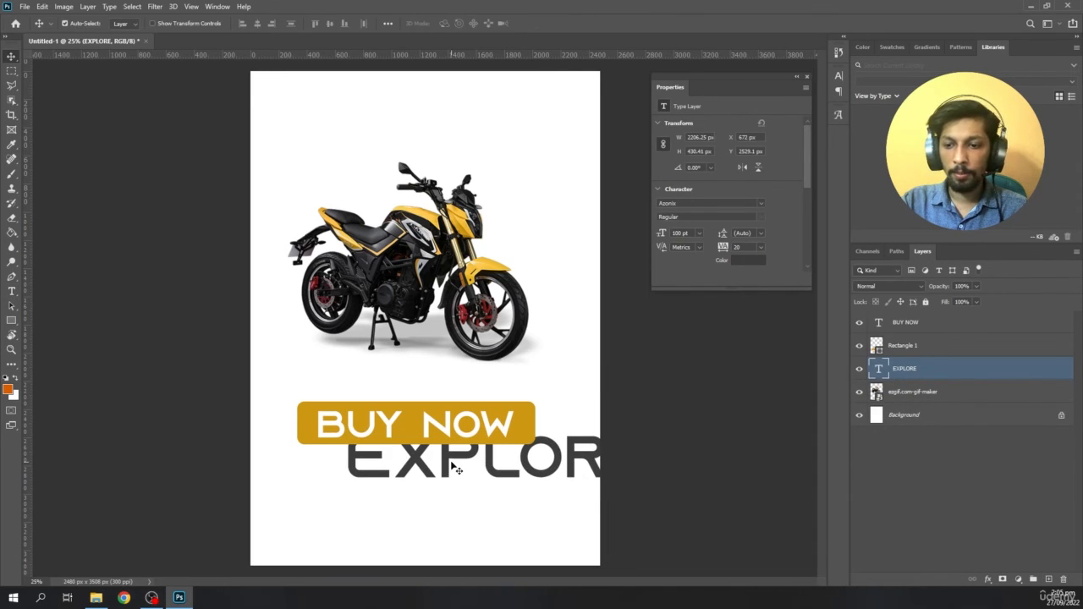
left_click_drag(454, 468, 375, 500)
key("ctrl+t")
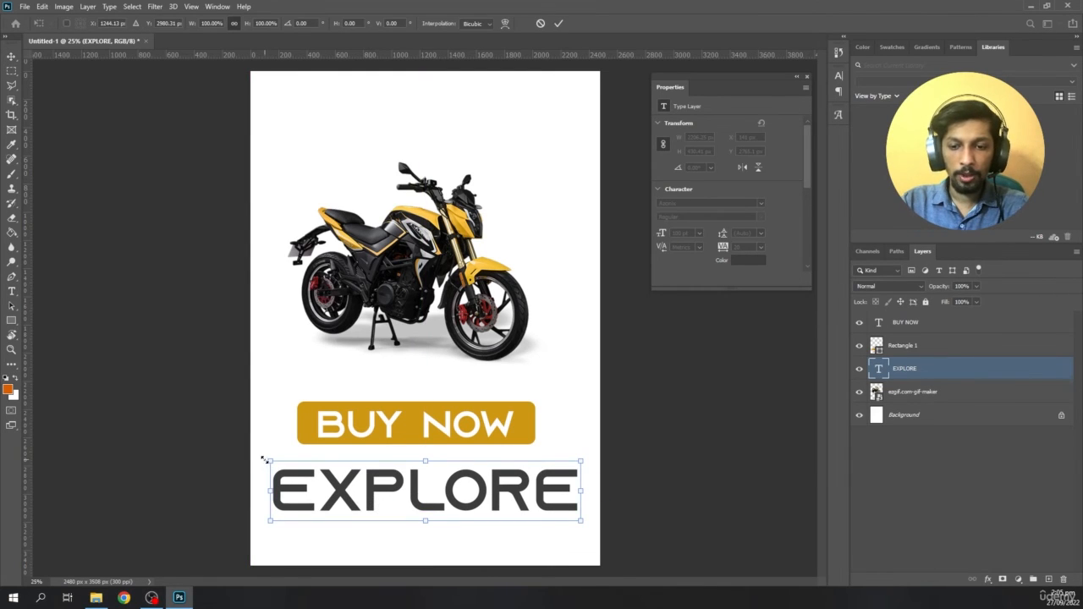
left_click_drag(264, 460, 382, 489)
key("Return")
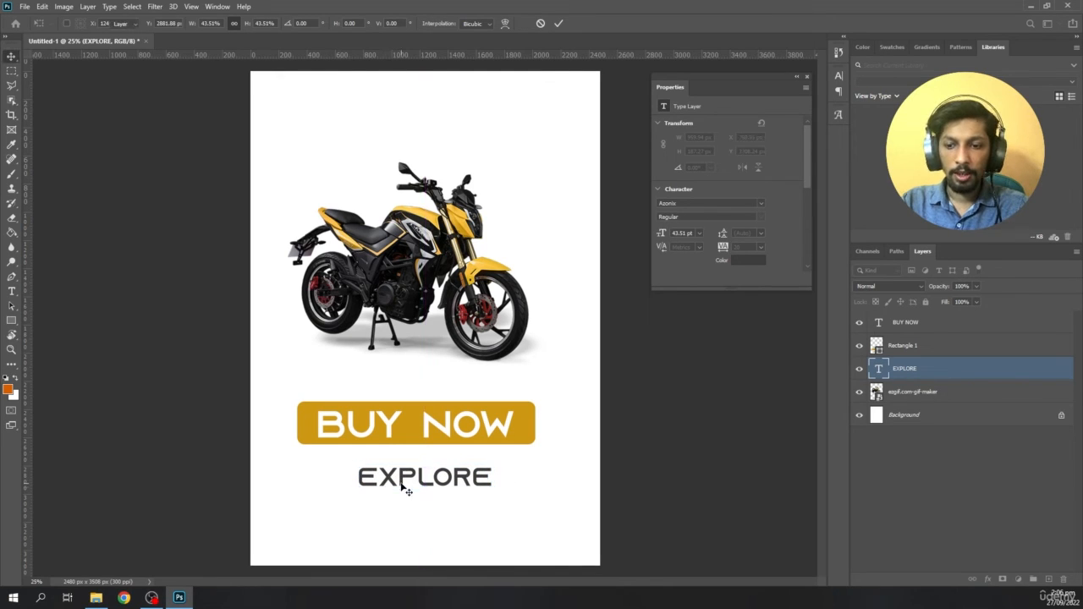
- Change the EXPLORE text's font to Ebrima and shift the word to the middle of the page
key("t")
left_click(418, 478)
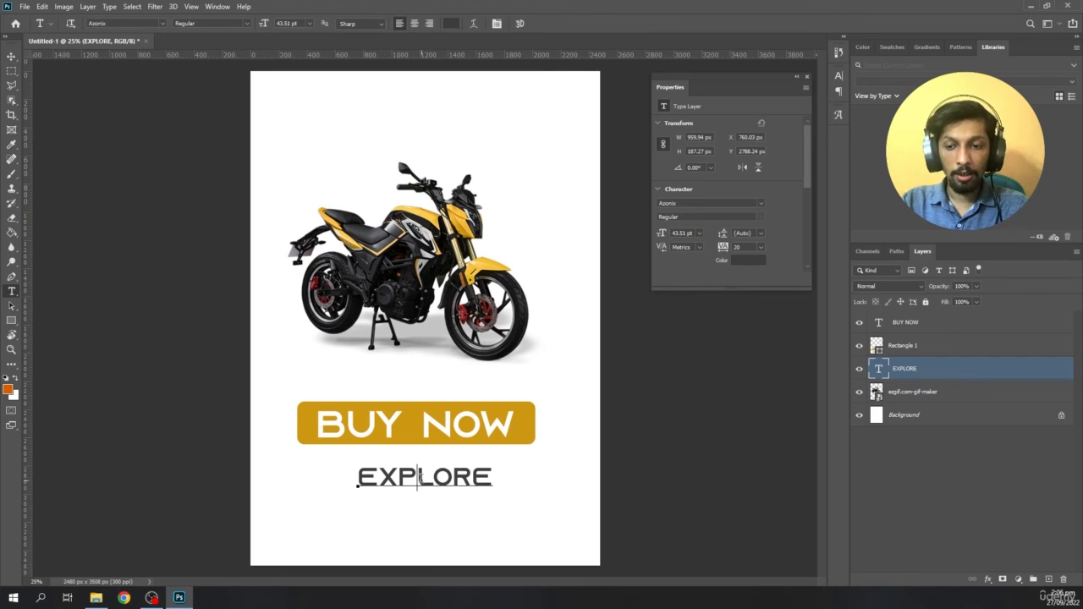
double_click(418, 478)
left_click(162, 24)
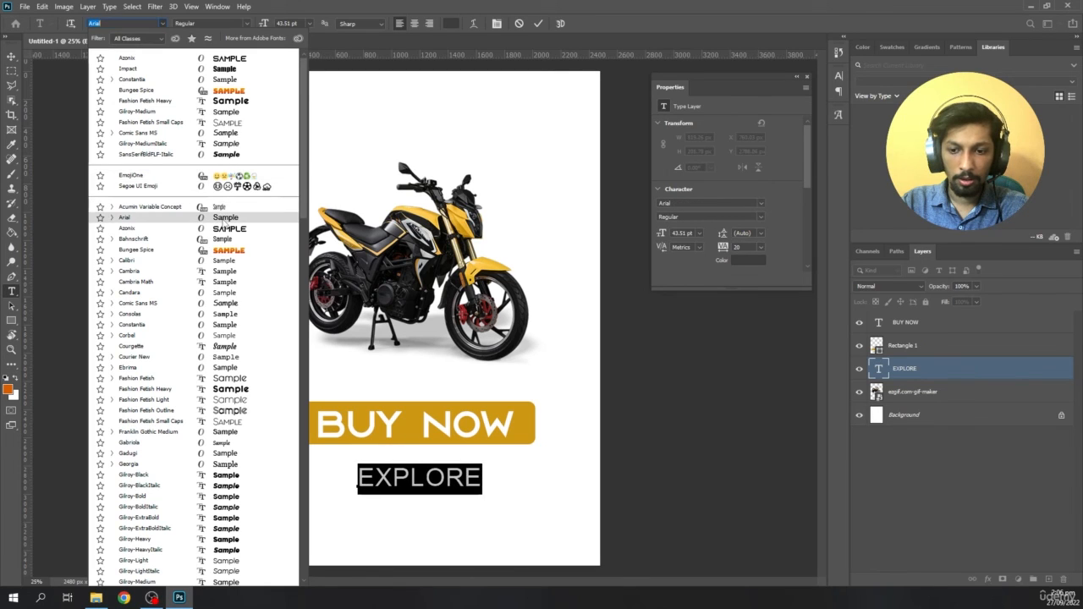
left_click(228, 368)
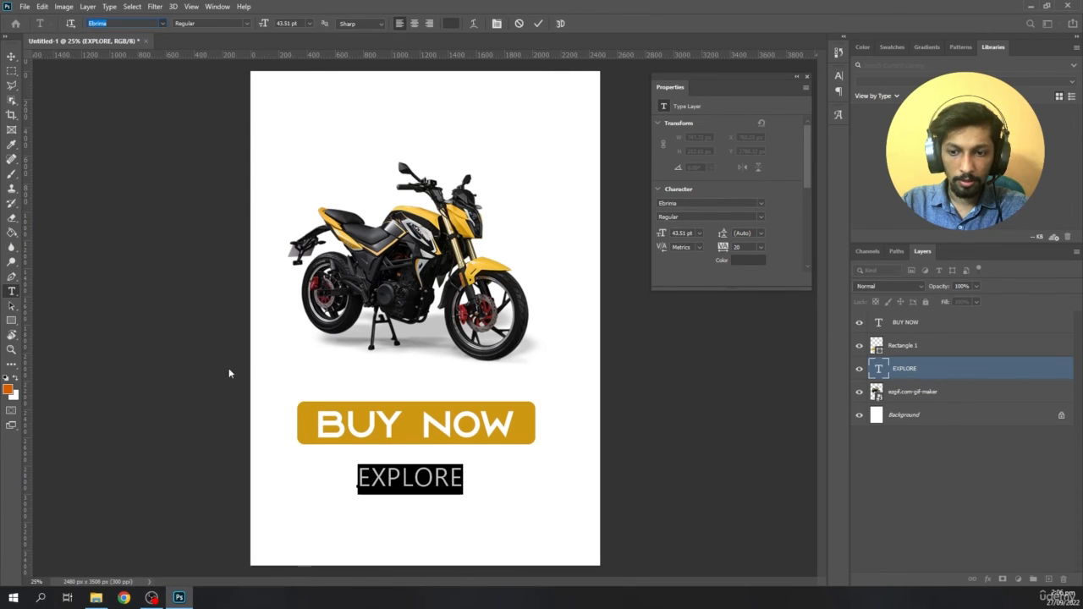
left_click(11, 56)
left_click_drag(422, 479, 437, 479)
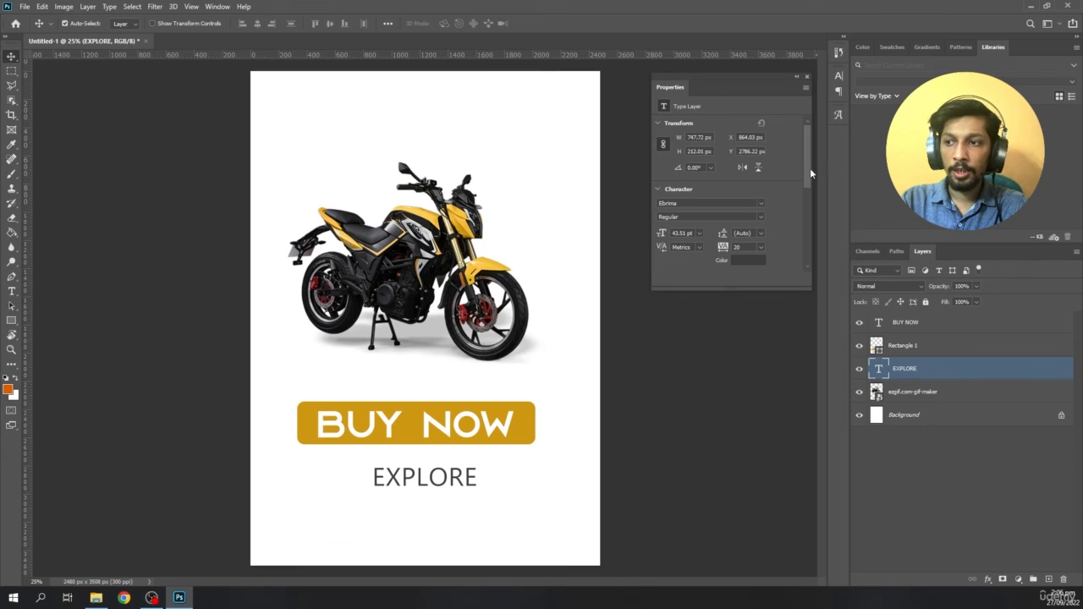
- Underline the EXPLORE text and centre it under the BUY NOW button
left_click_drag(808, 169, 813, 241)
scroll(782, 217, "down", 1)
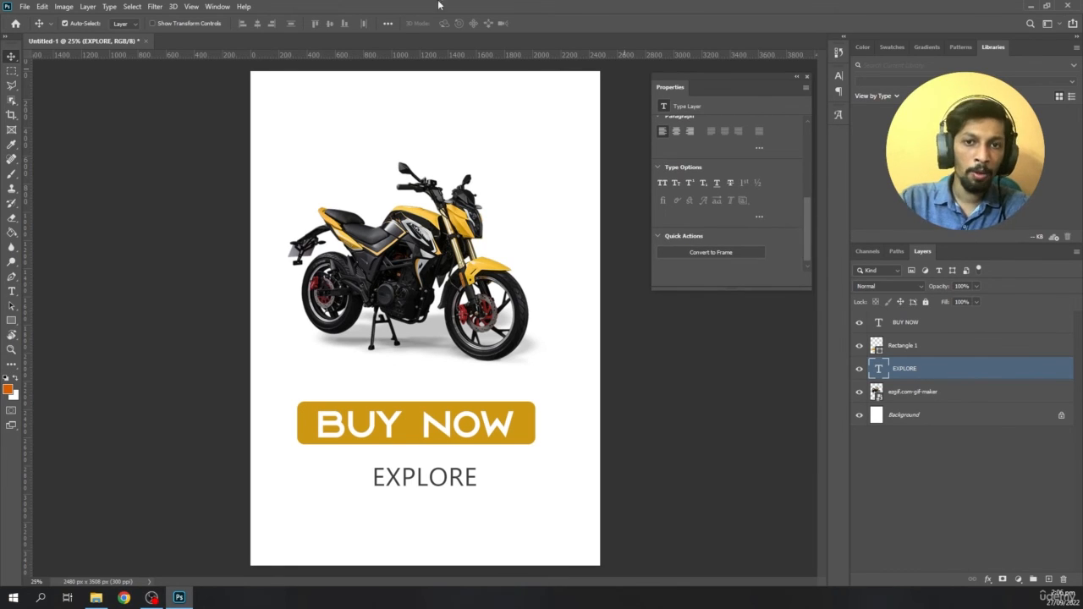
left_click(215, 7)
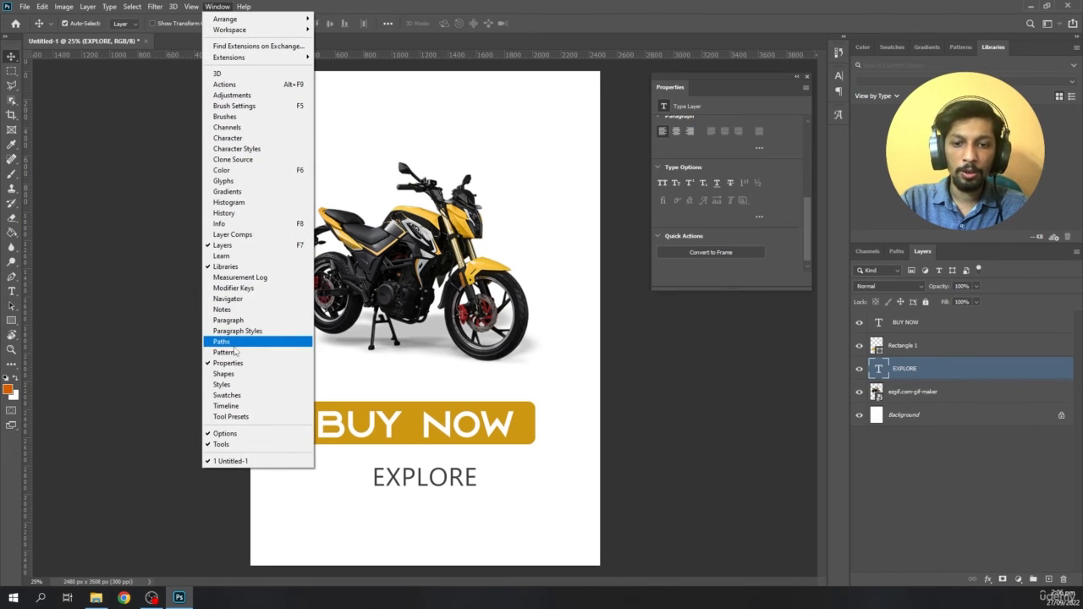
left_click(758, 105)
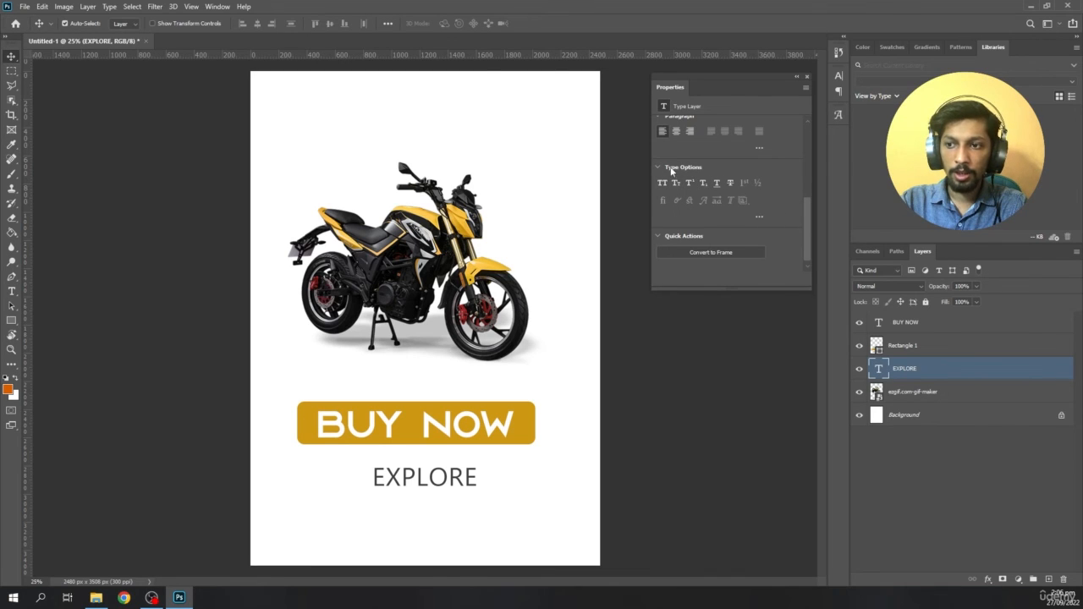
left_click(717, 188)
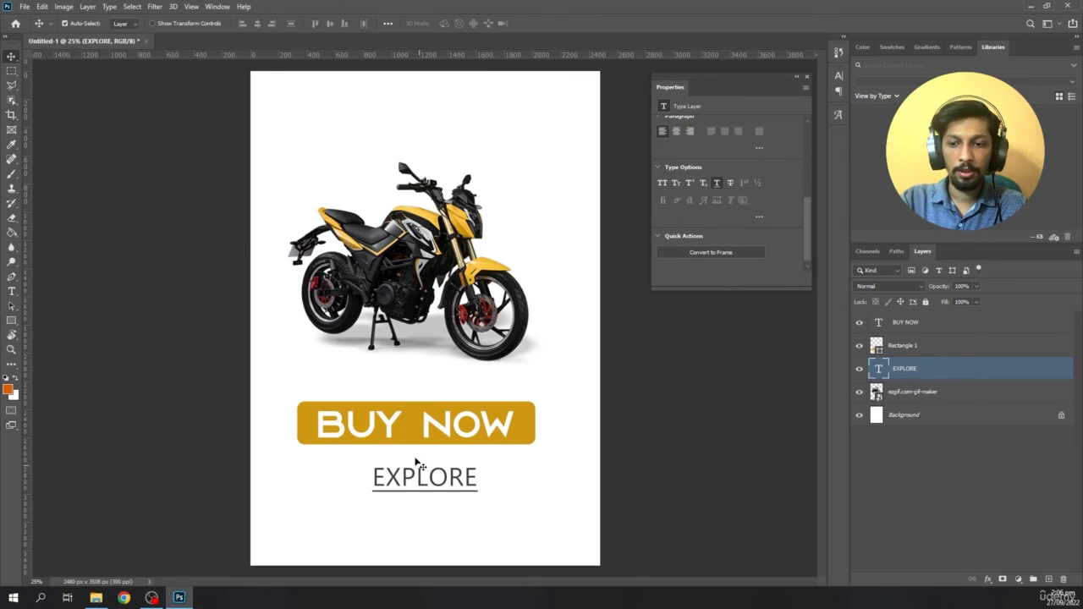
left_click_drag(412, 476, 408, 473)
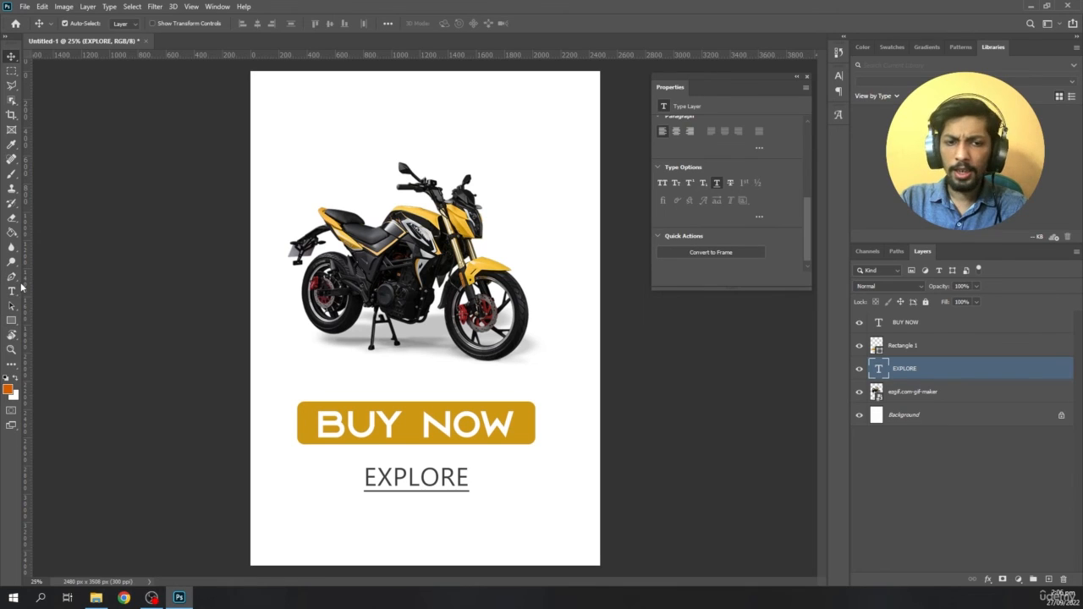
left_click(12, 290)
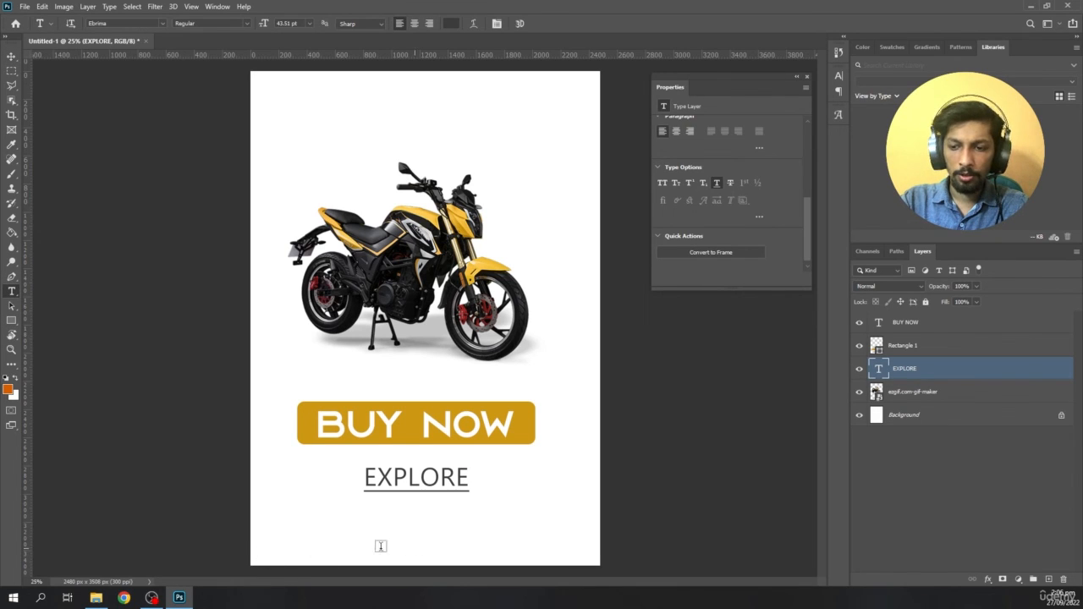
left_click(319, 544)
type("WW")
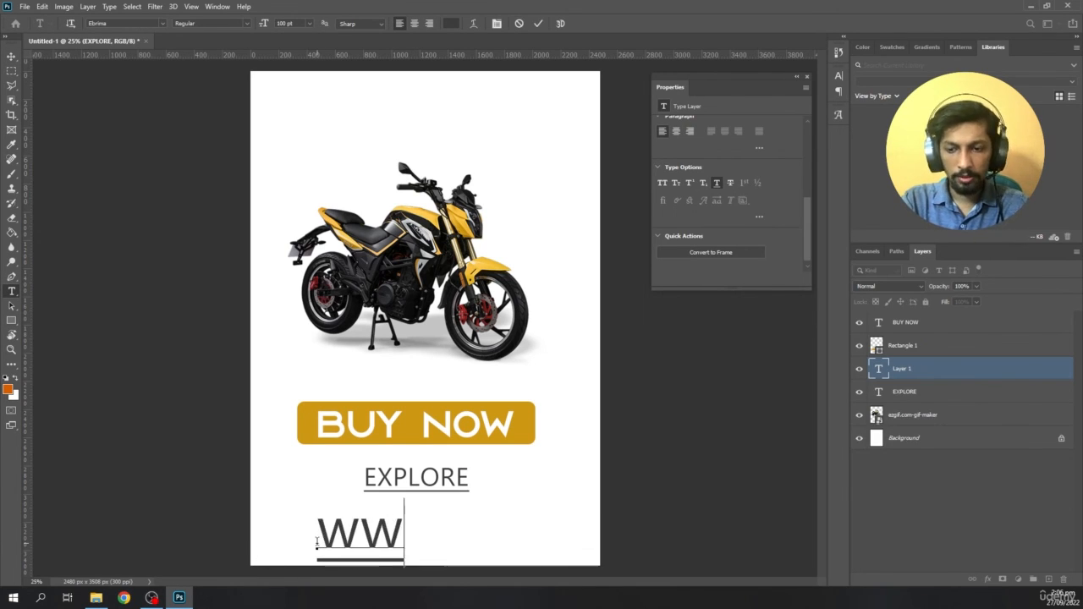
type("W.mega")
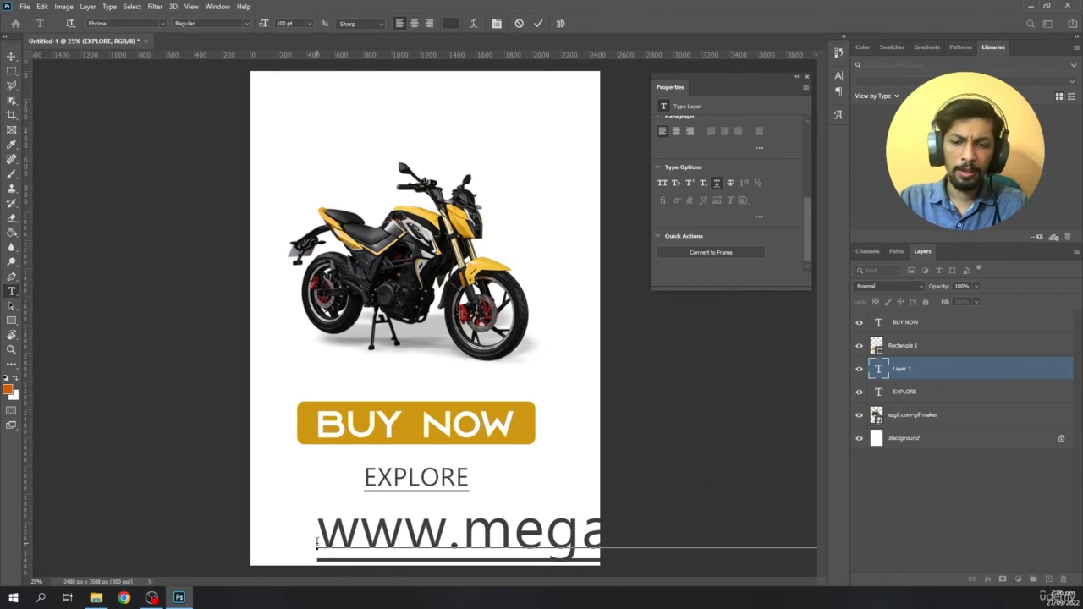
- Reduce the website text to 44 pt and remove its underline
key("ctrl+a")
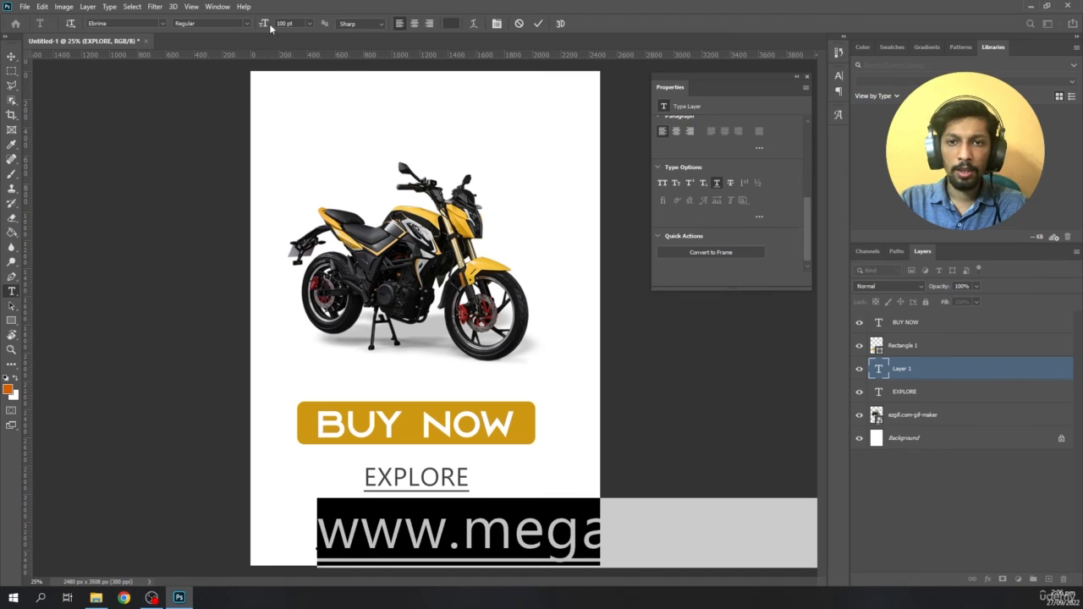
left_click_drag(260, 27, 238, 38)
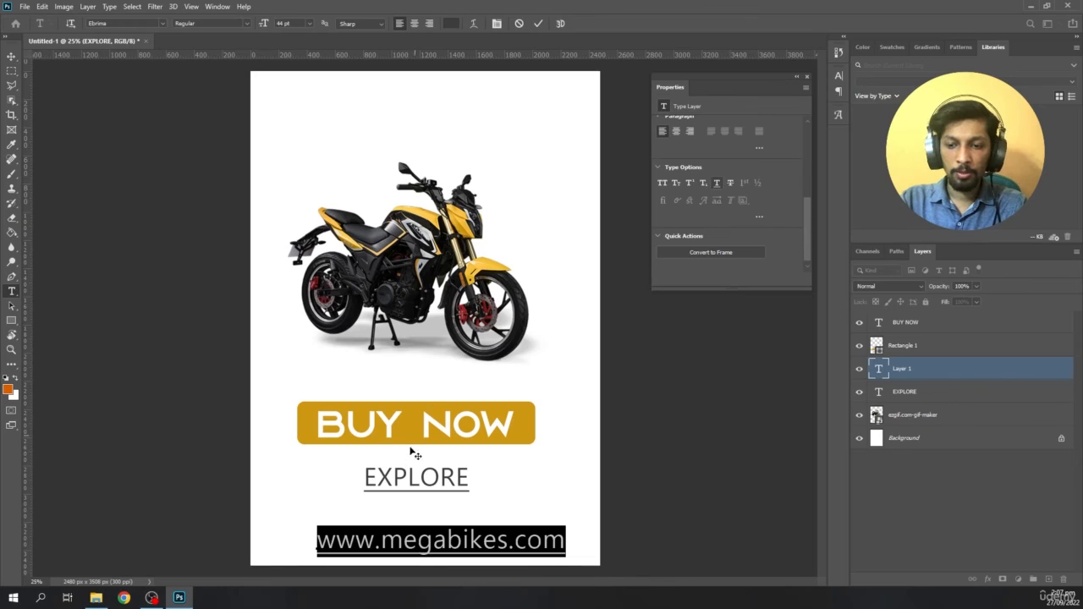
left_click(354, 539)
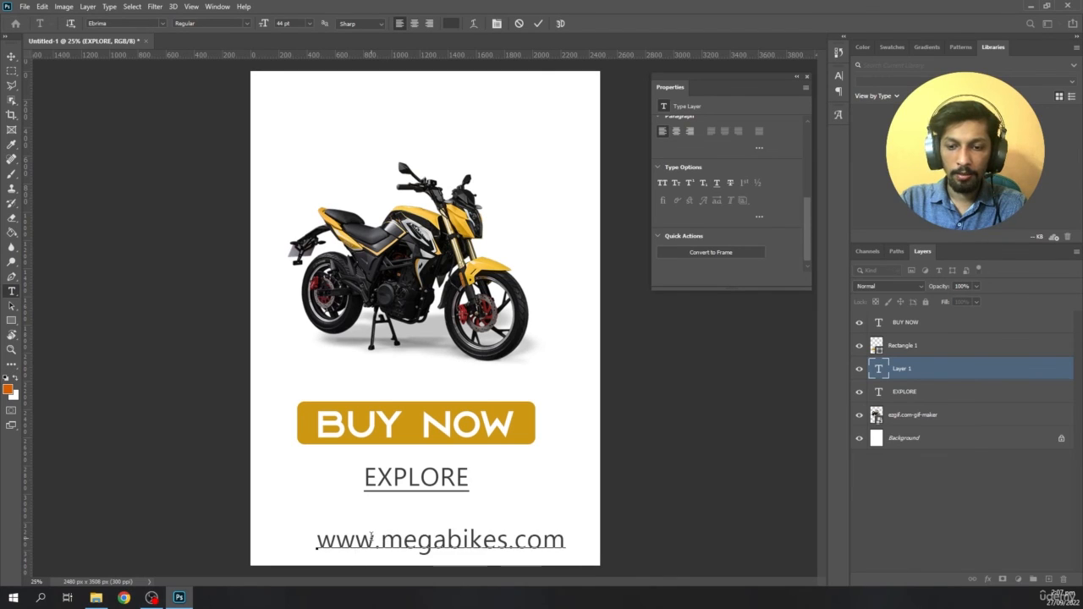
- Colour the website text with the button's yellow (ce9812) and centre it below EXPLORE
key("ctrl+a")
left_click(450, 23)
left_click(306, 417)
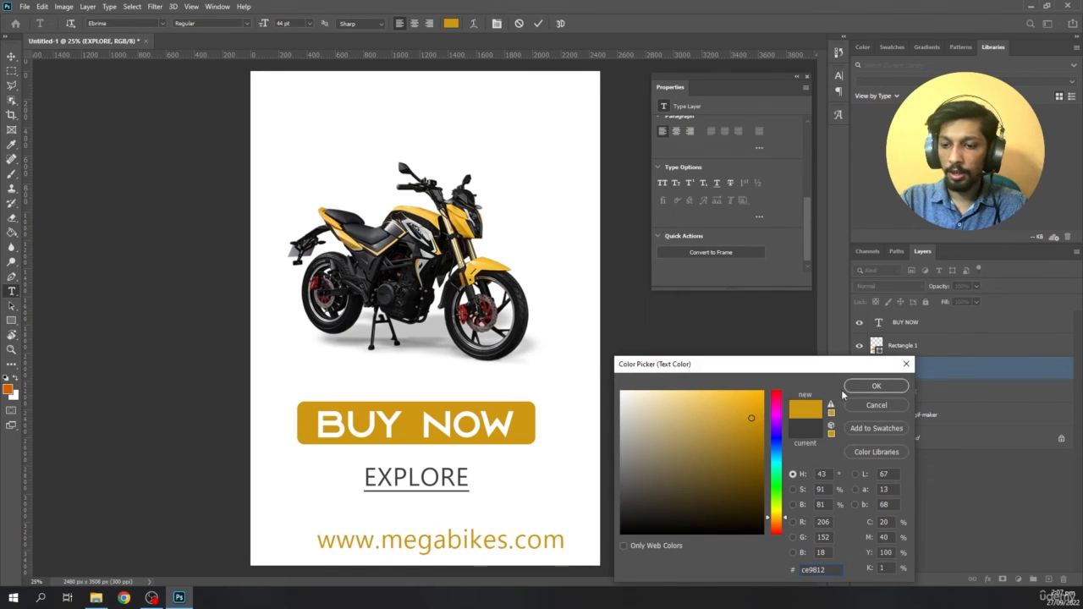
left_click(871, 386)
key("ctrl+Return")
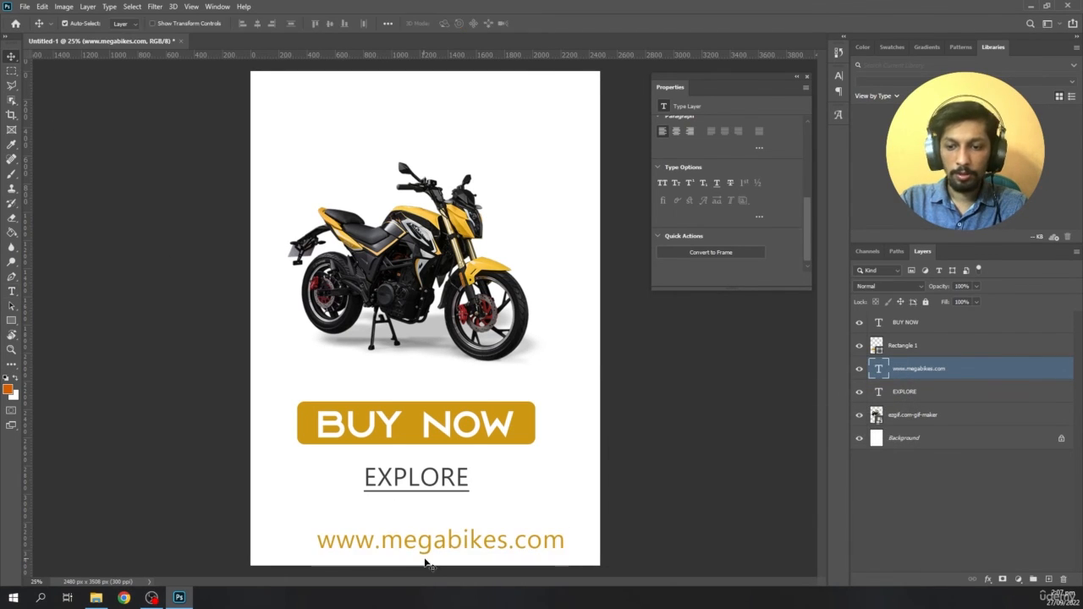
left_click_drag(426, 562, 404, 545)
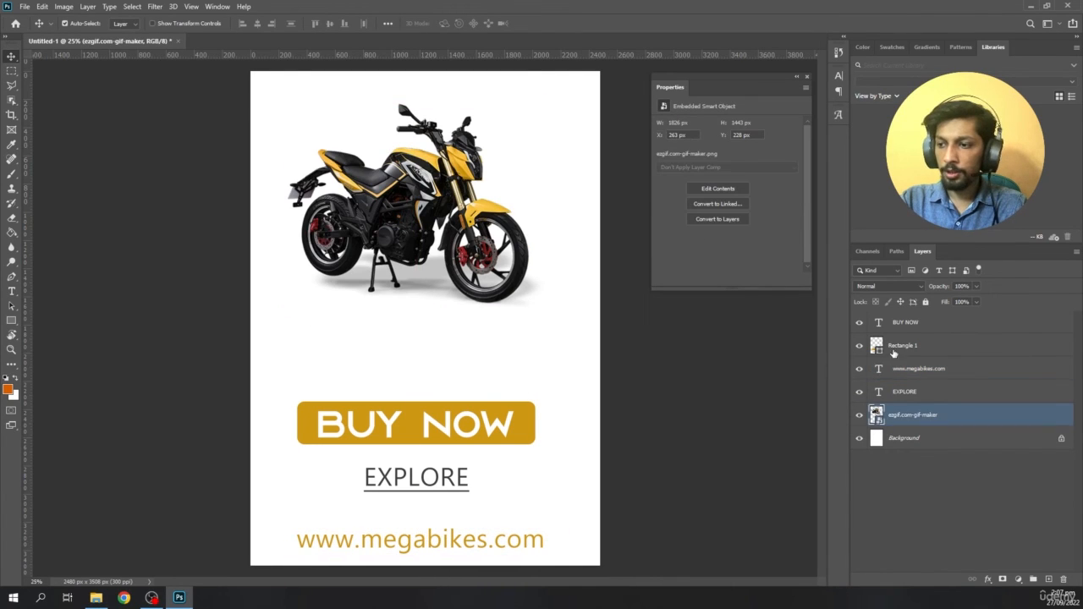
- Space out the layout by moving the motorcycle, BUY NOW button, EXPLORE and website text upwards, and deselect everything
left_click(897, 346)
left_click(905, 324, "shift")
left_click_drag(478, 436, 478, 402)
left_click_drag(447, 476, 444, 467)
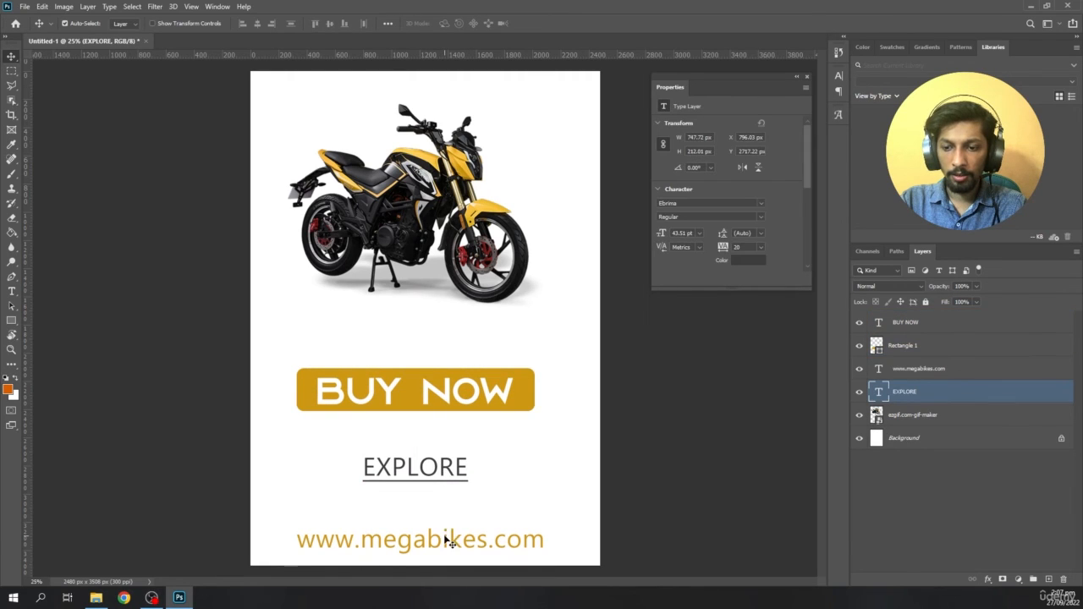
left_click_drag(446, 538, 445, 526)
left_click(583, 437)
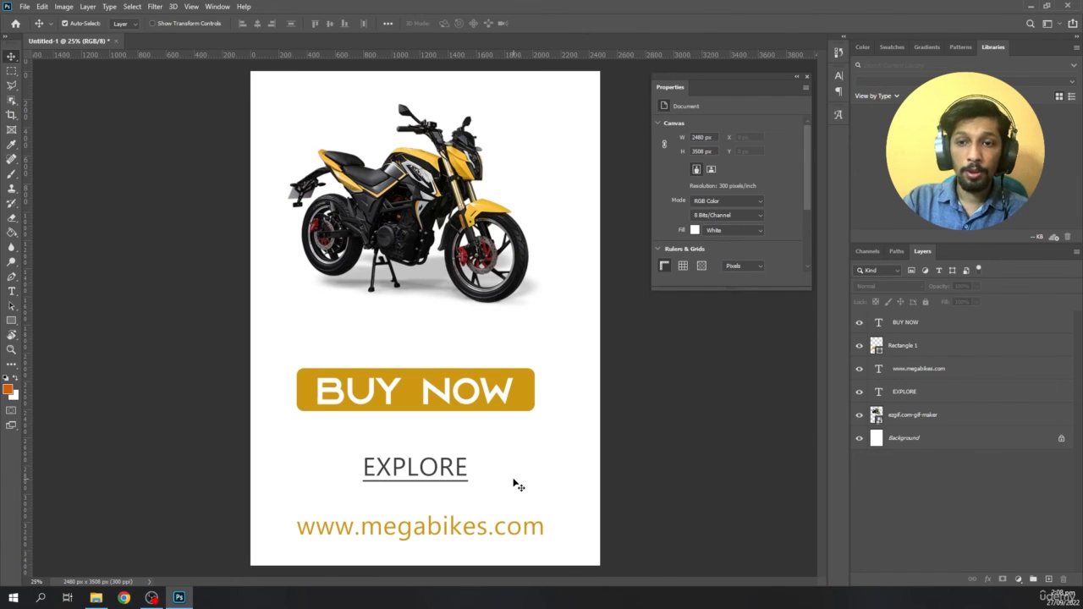
- Export the design as Class 1 project 2 into the GFX design course folder and close the document without saving it
left_click(21, 6)
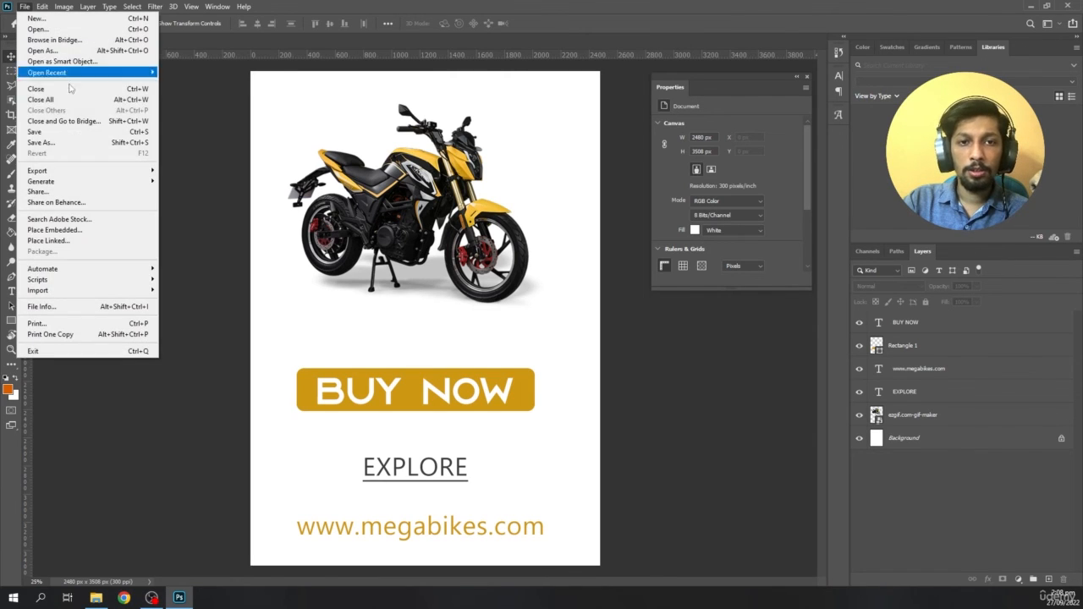
mouse_move(99, 169)
left_click(187, 182)
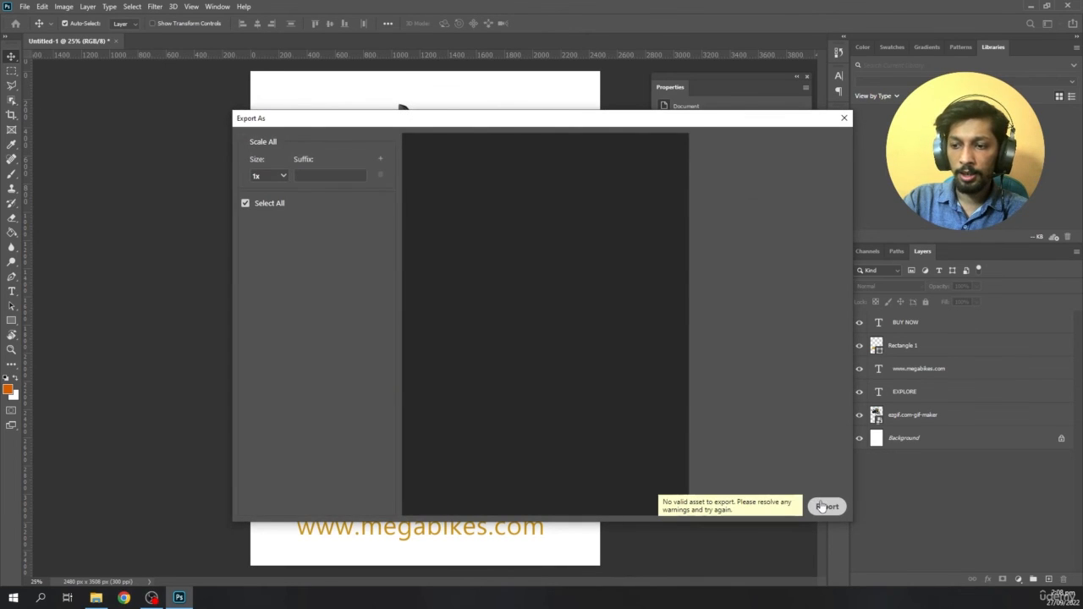
left_click(821, 506)
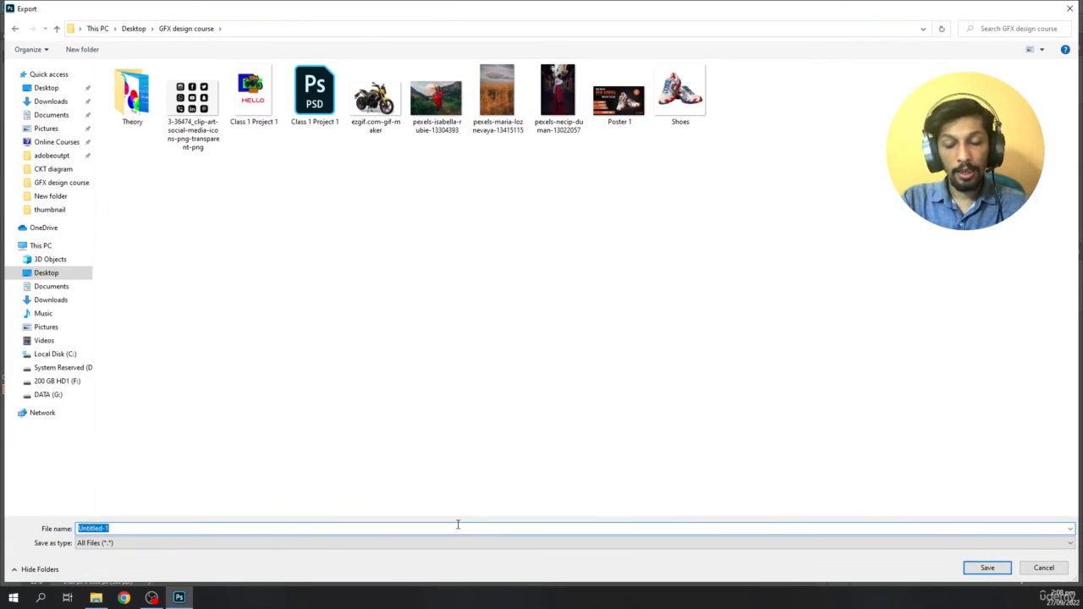
type("Class 1")
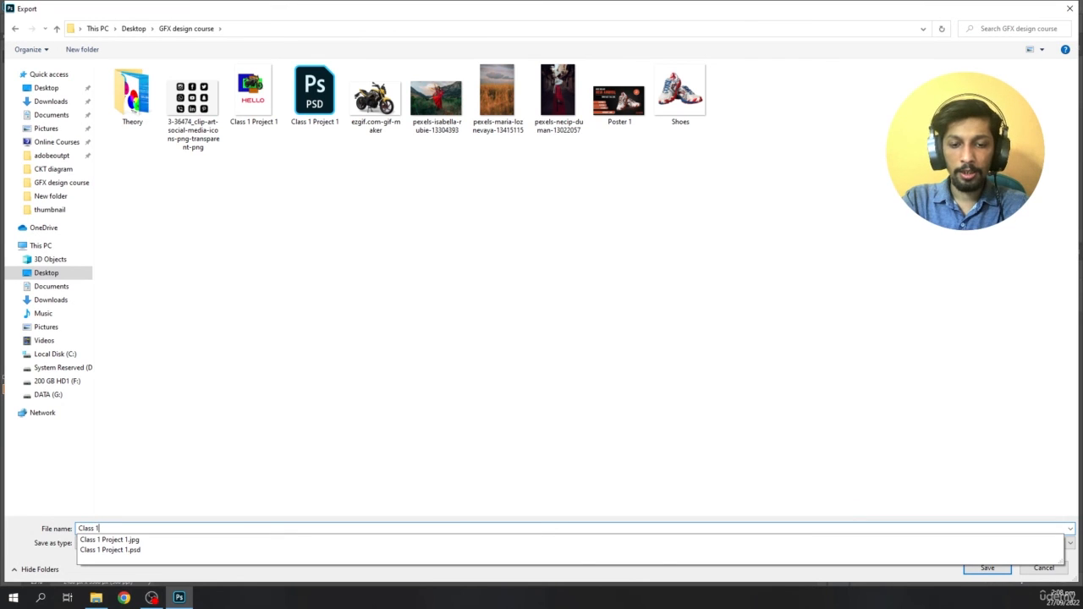
type(" project")
key("Return")
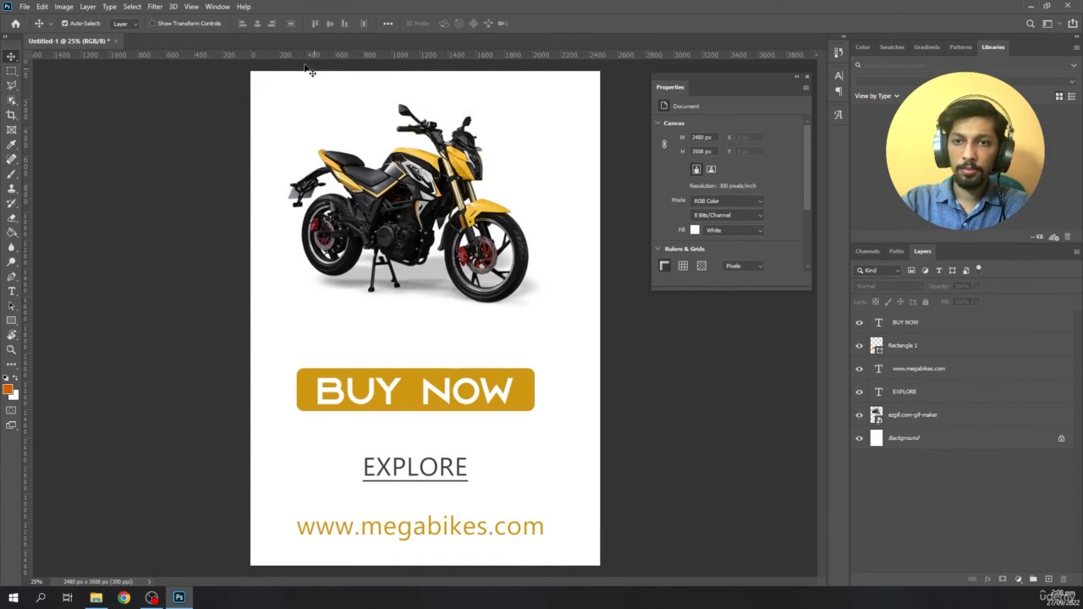
left_click(115, 41)
left_click(536, 222)
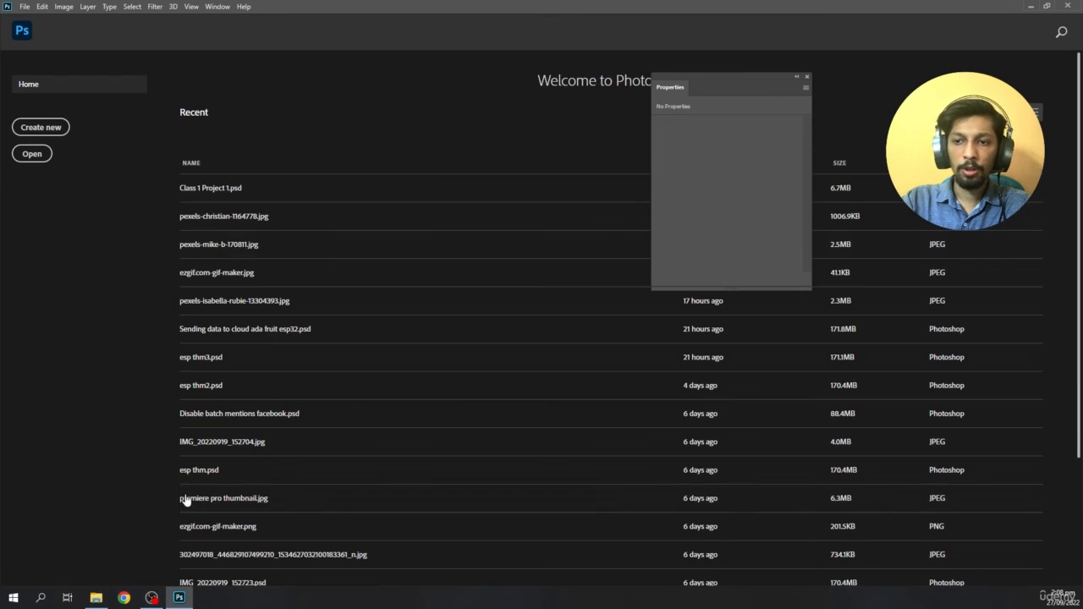
- Switch to File Explorer and select the exported Class 1 project 2 image in the GFX design course folder
left_click(96, 597)
scroll(604, 395, "up", 1)
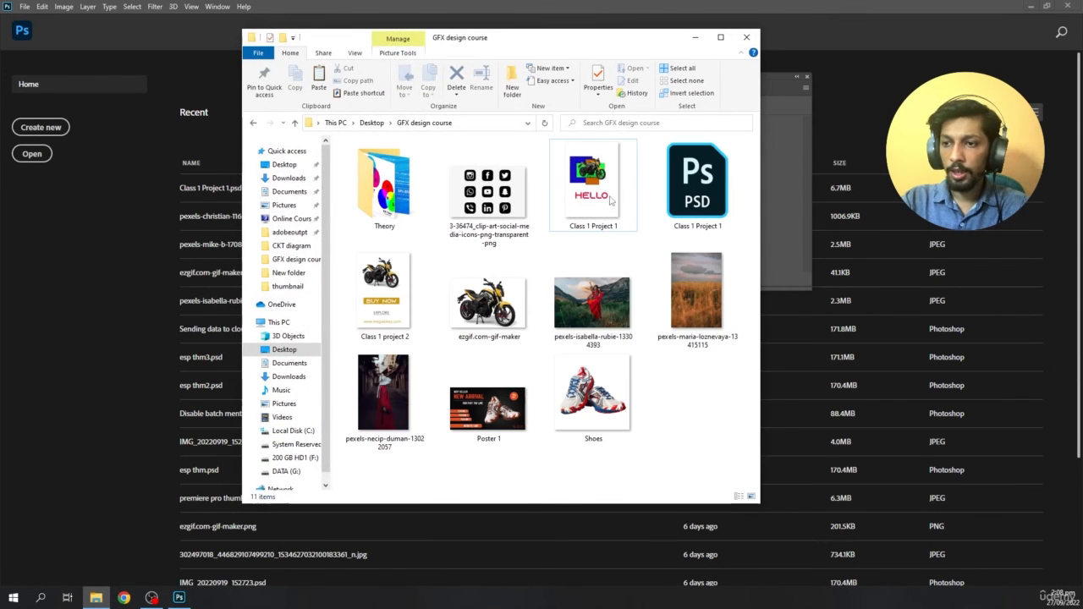
left_click_drag(545, 47, 440, 44)
left_click(292, 316)
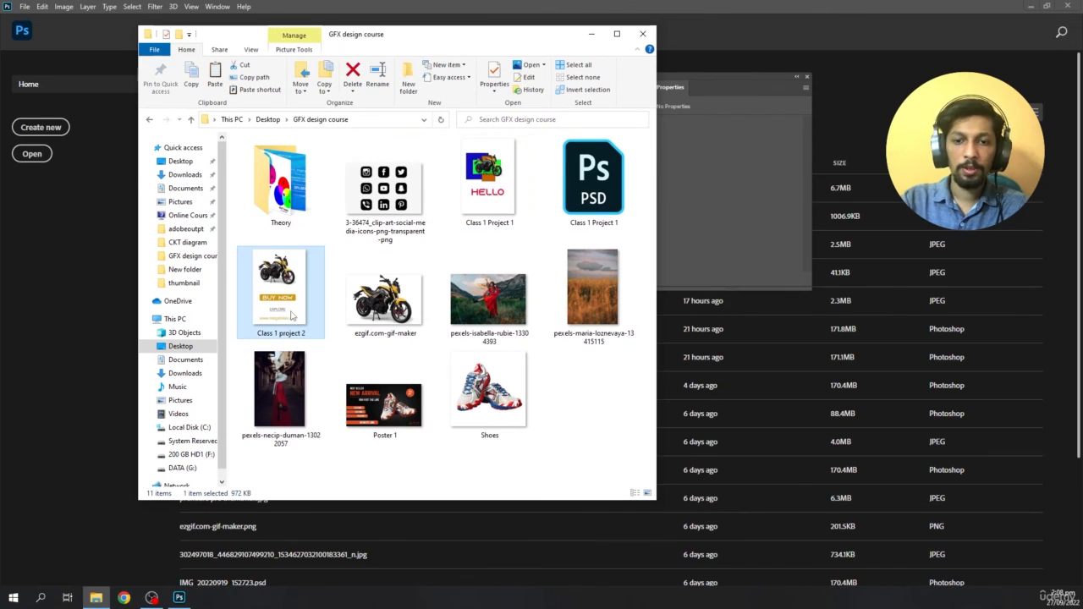